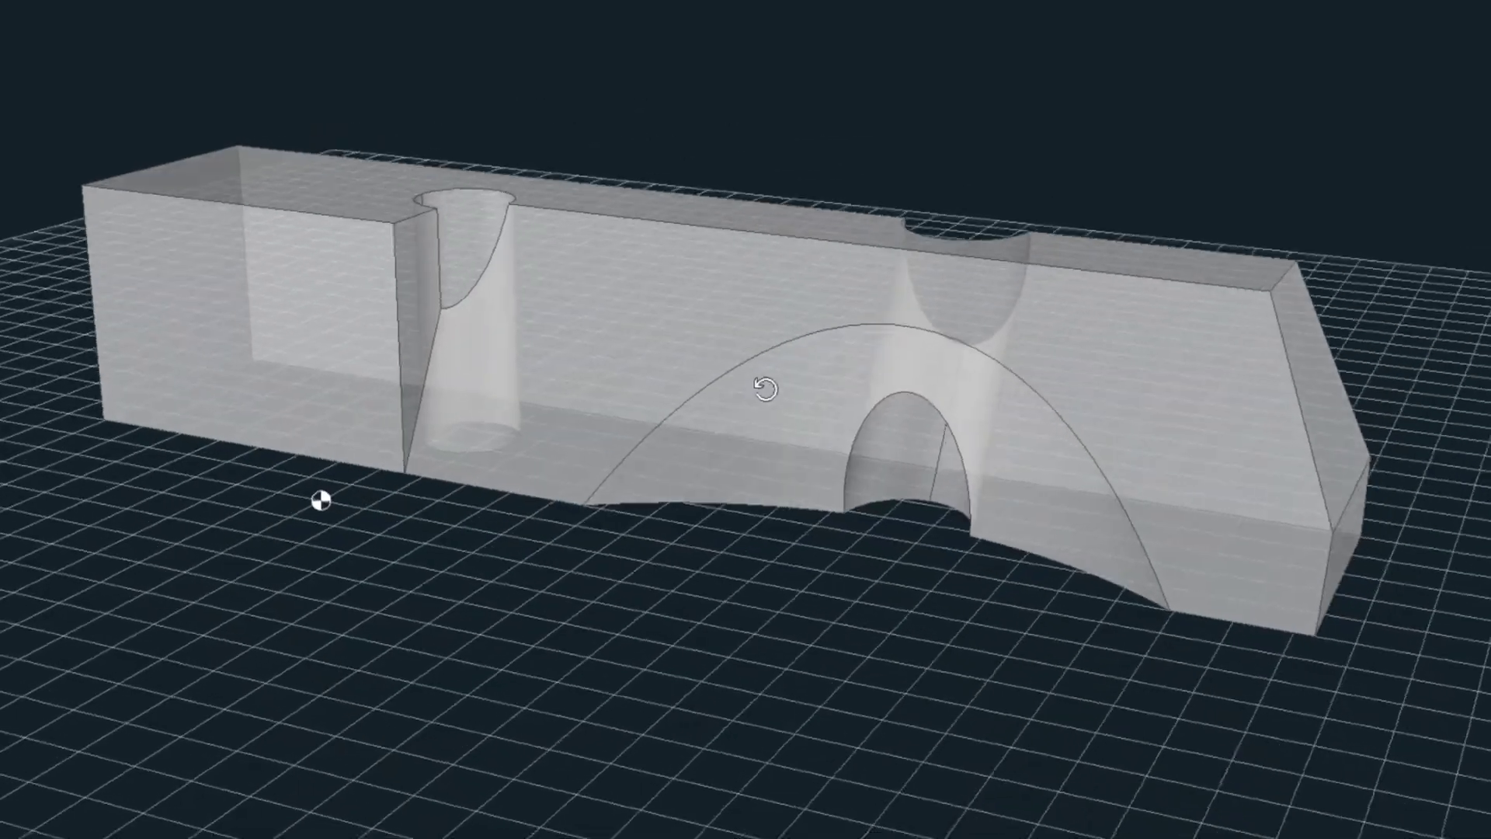
pyautogui.moveTo(766, 383); pyautogui.dragTo(736, 438, button='middle')
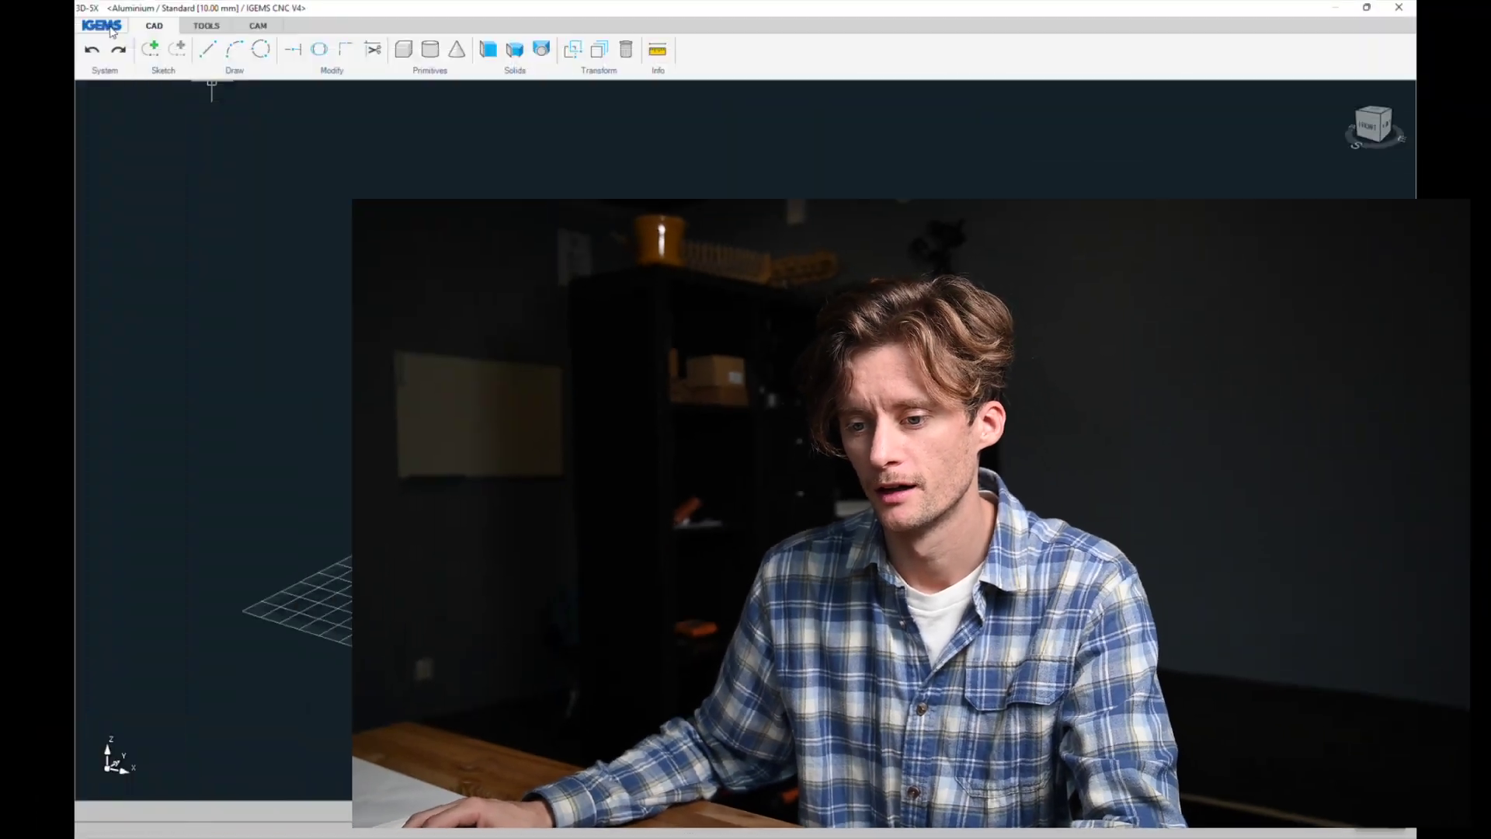
# Open the "CAD - Modify" part from the supplied samples.
pyautogui.click(111, 28)
pyautogui.moveTo(132, 74)
pyautogui.click(233, 102)
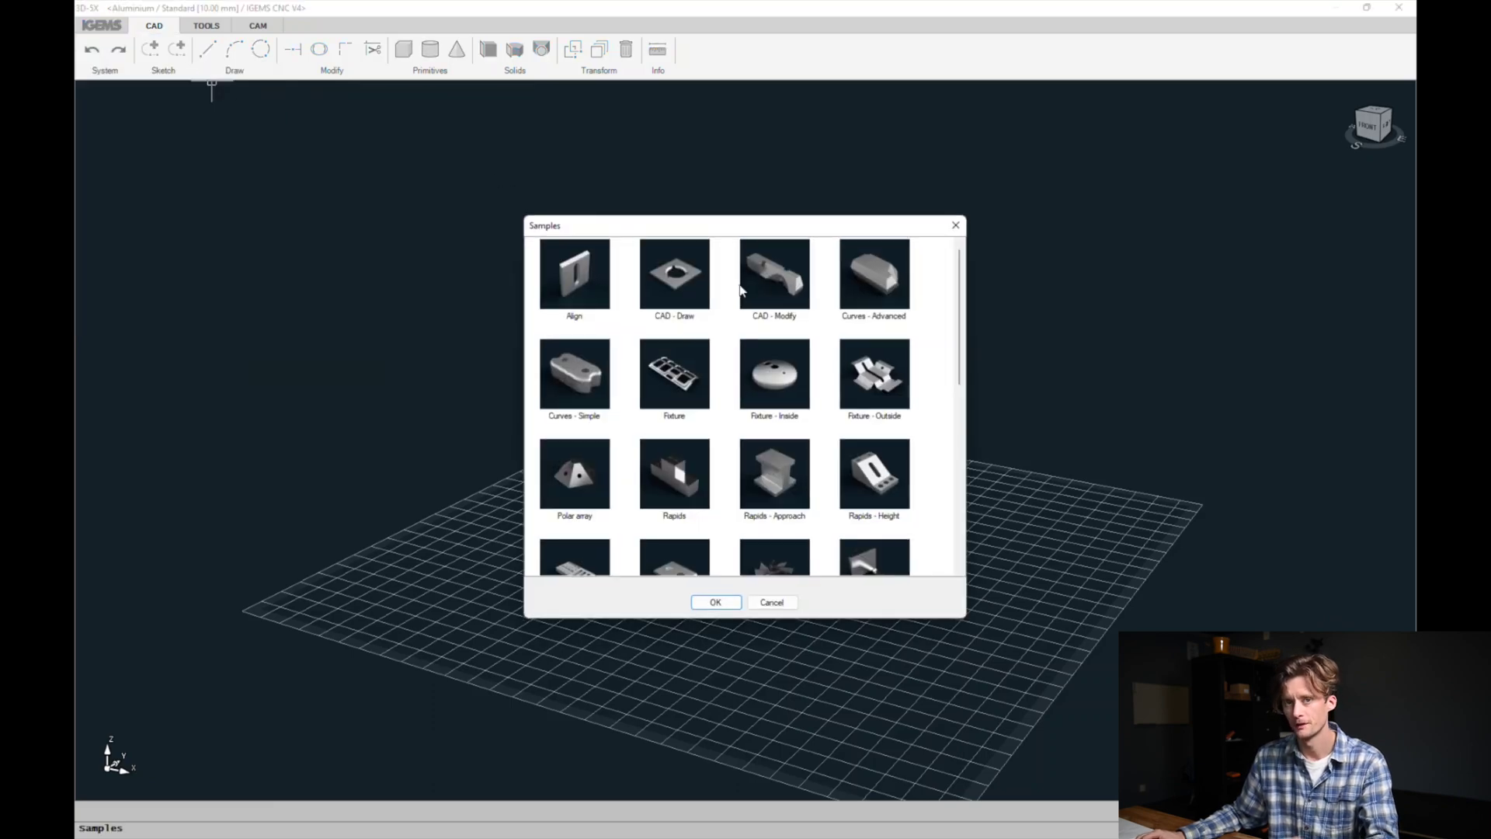
pyautogui.doubleClick(789, 289)
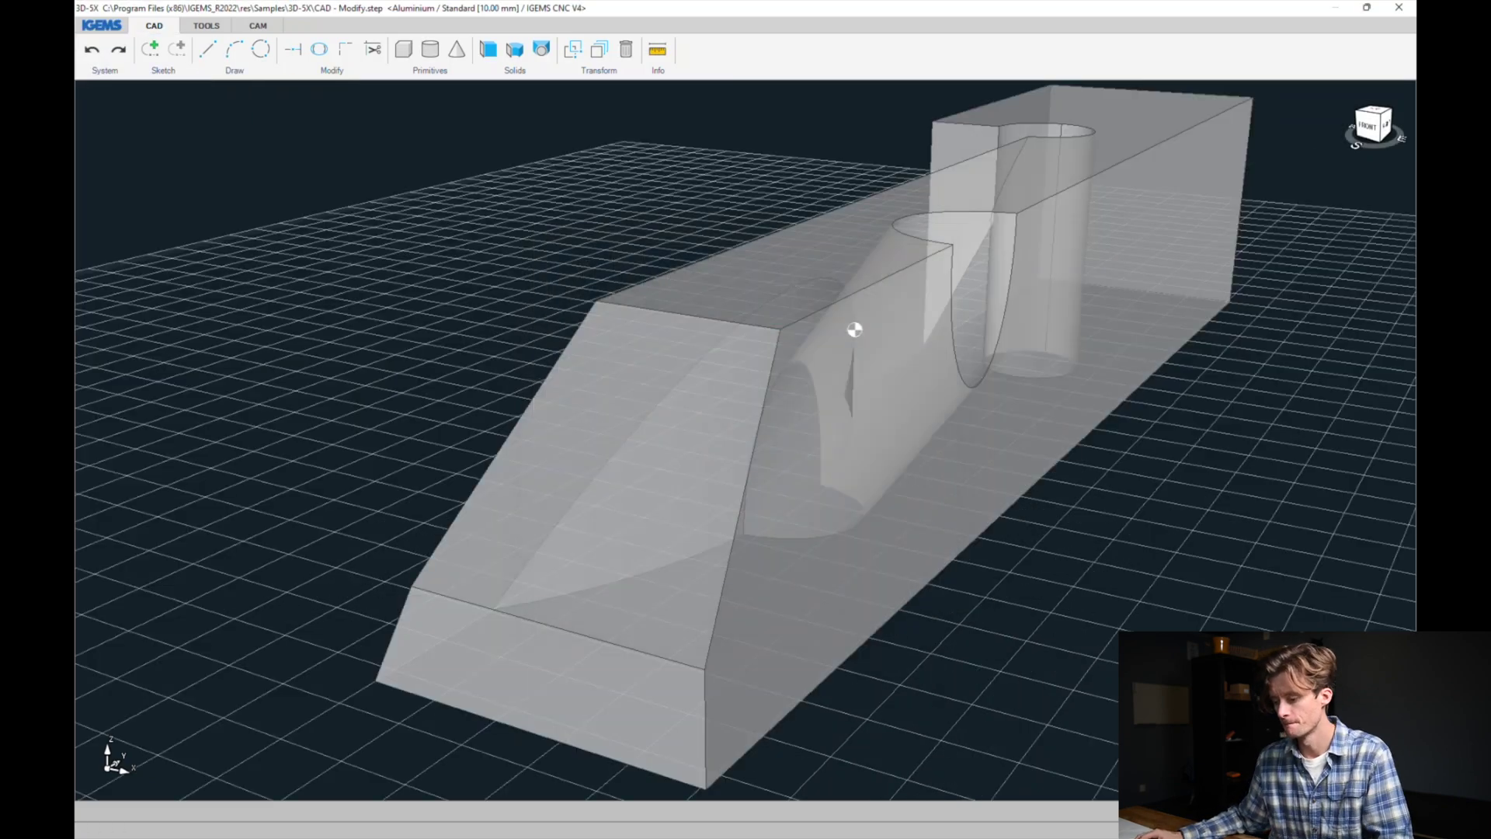
# Draw a three-point arc along the curved cutout's bottom edge, bridging the gap left by the slanted hole.
pyautogui.moveTo(352, 499); pyautogui.dragTo(594, 484, button='middle')
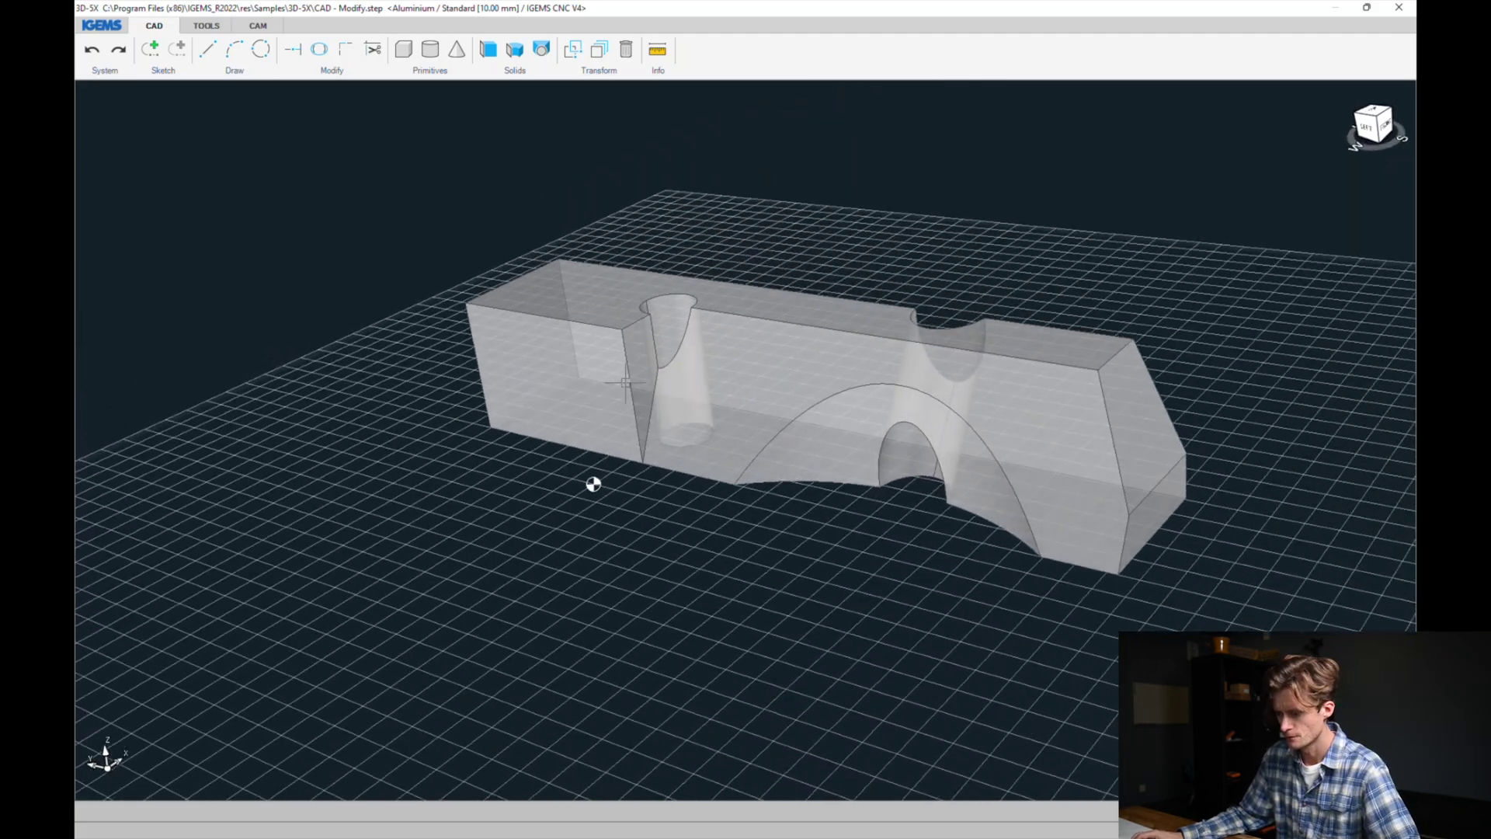
pyautogui.moveTo(1220, 328); pyautogui.dragTo(1168, 375, button='middle')
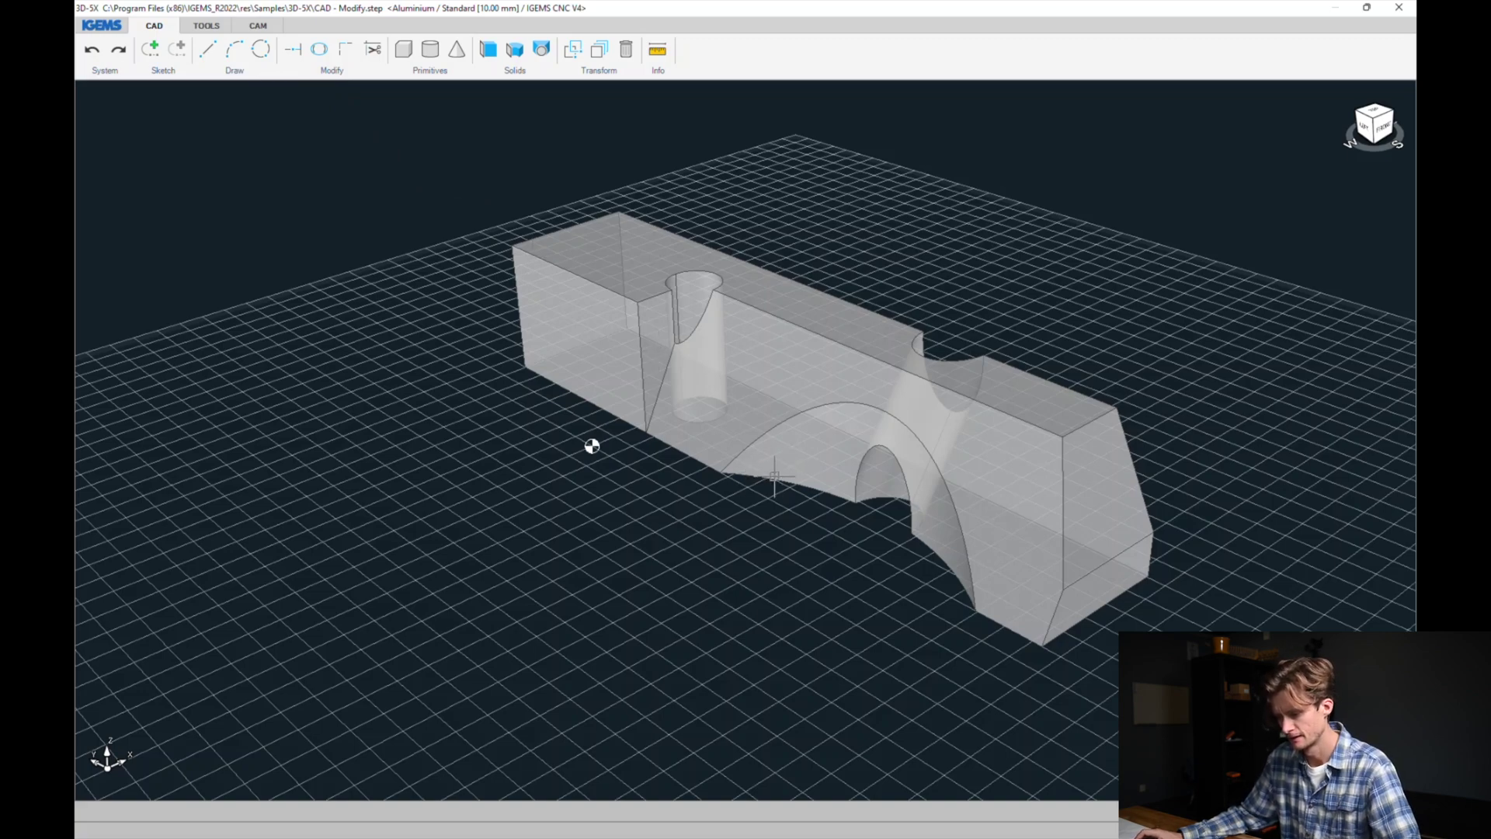
pyautogui.moveTo(852, 497); pyautogui.dragTo(877, 536, button='middle')
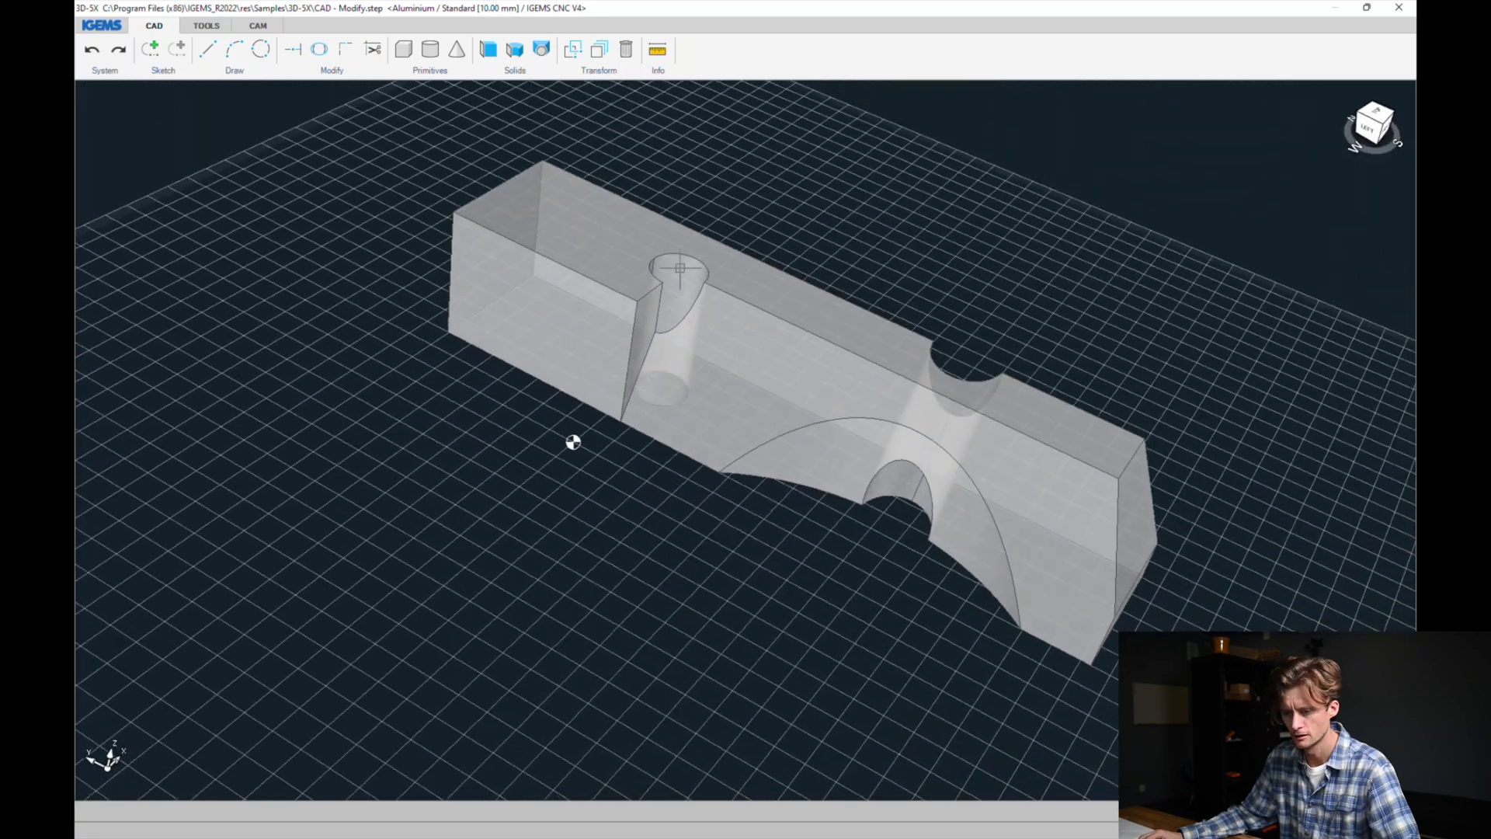
pyautogui.click(233, 49)
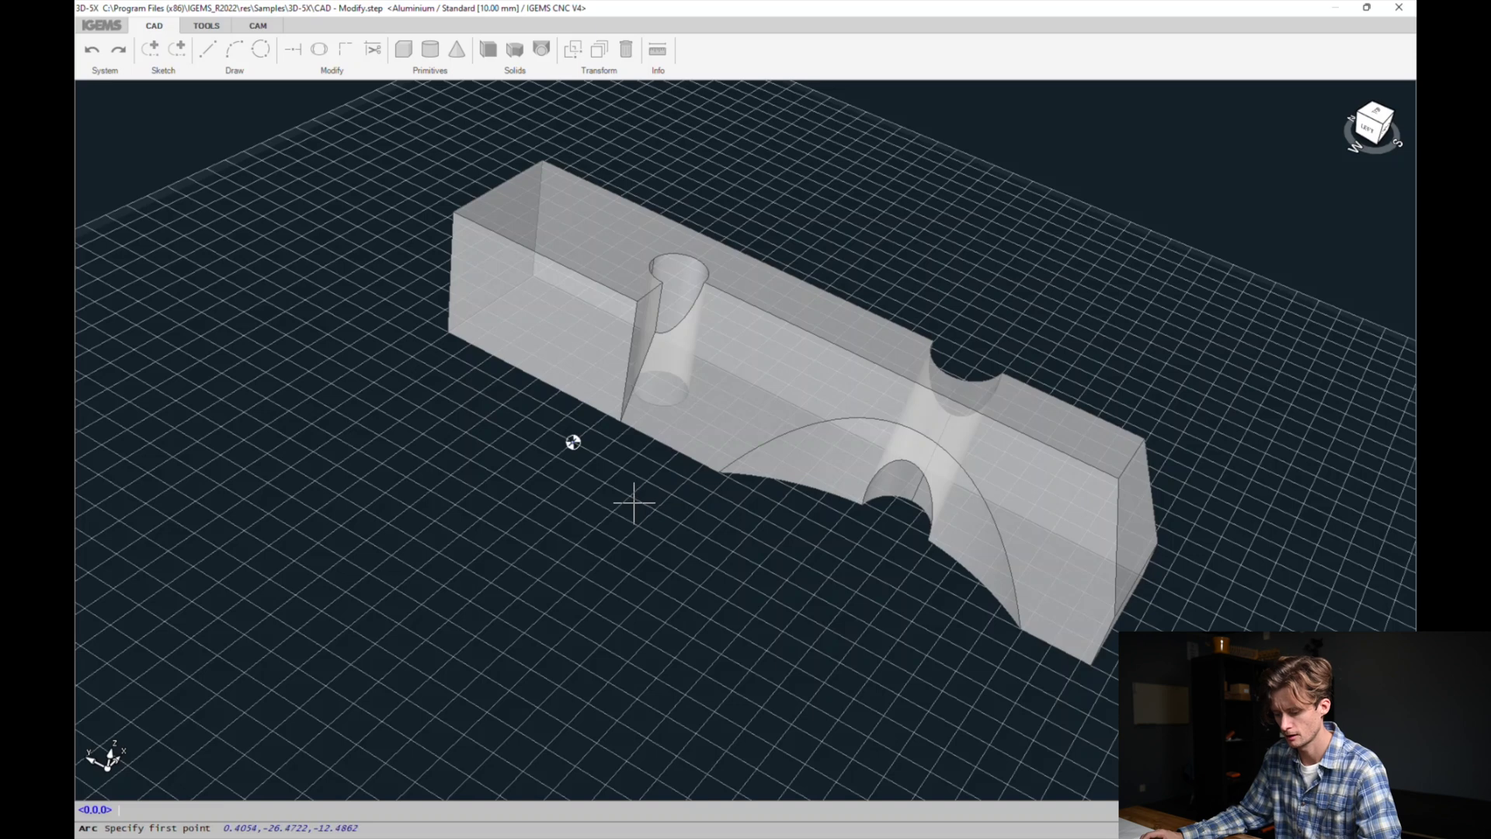
pyautogui.rightClick(582, 505)
pyautogui.click(634, 531)
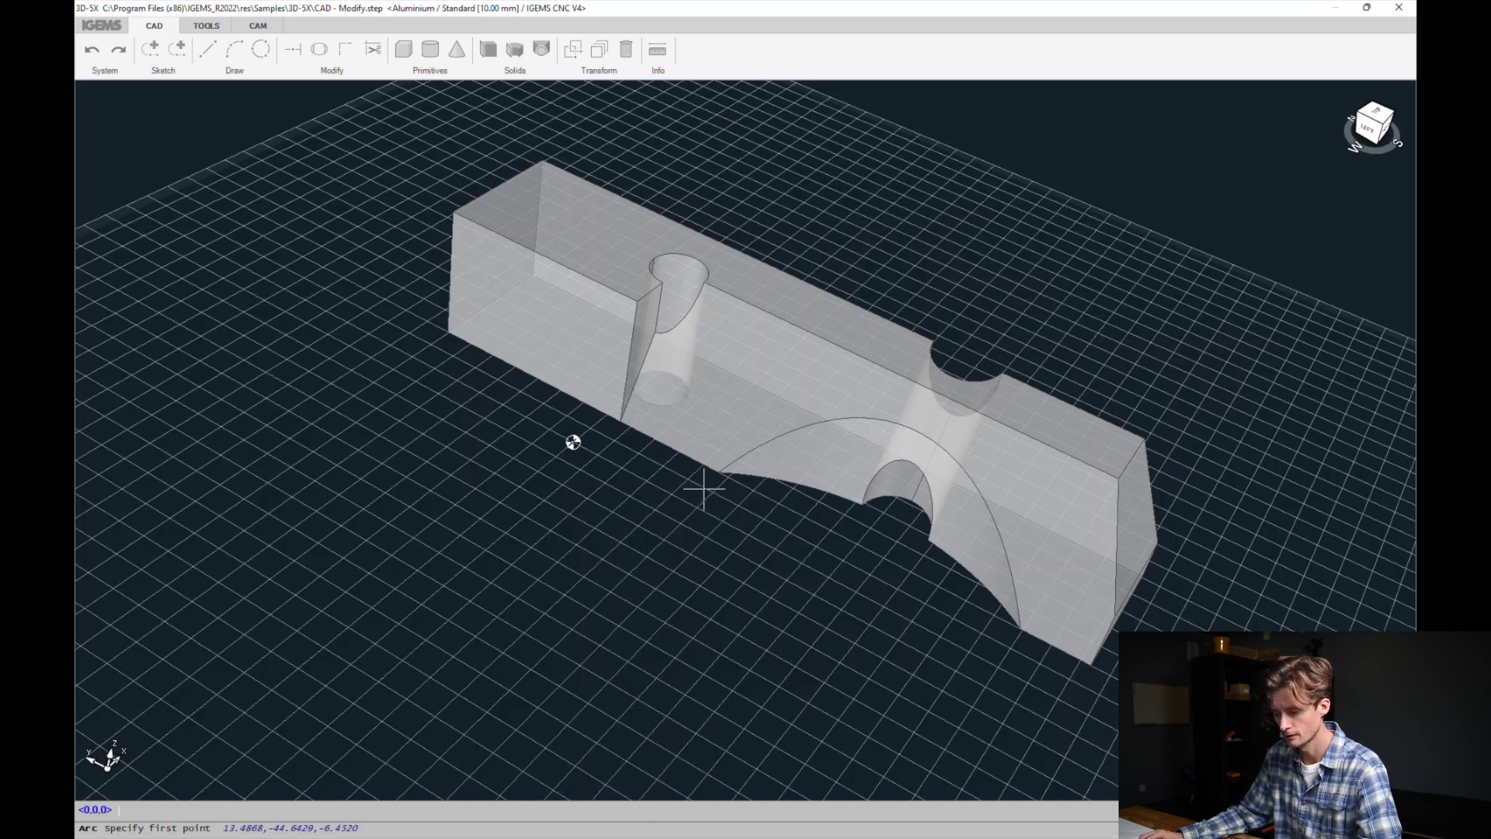
pyautogui.click(715, 474)
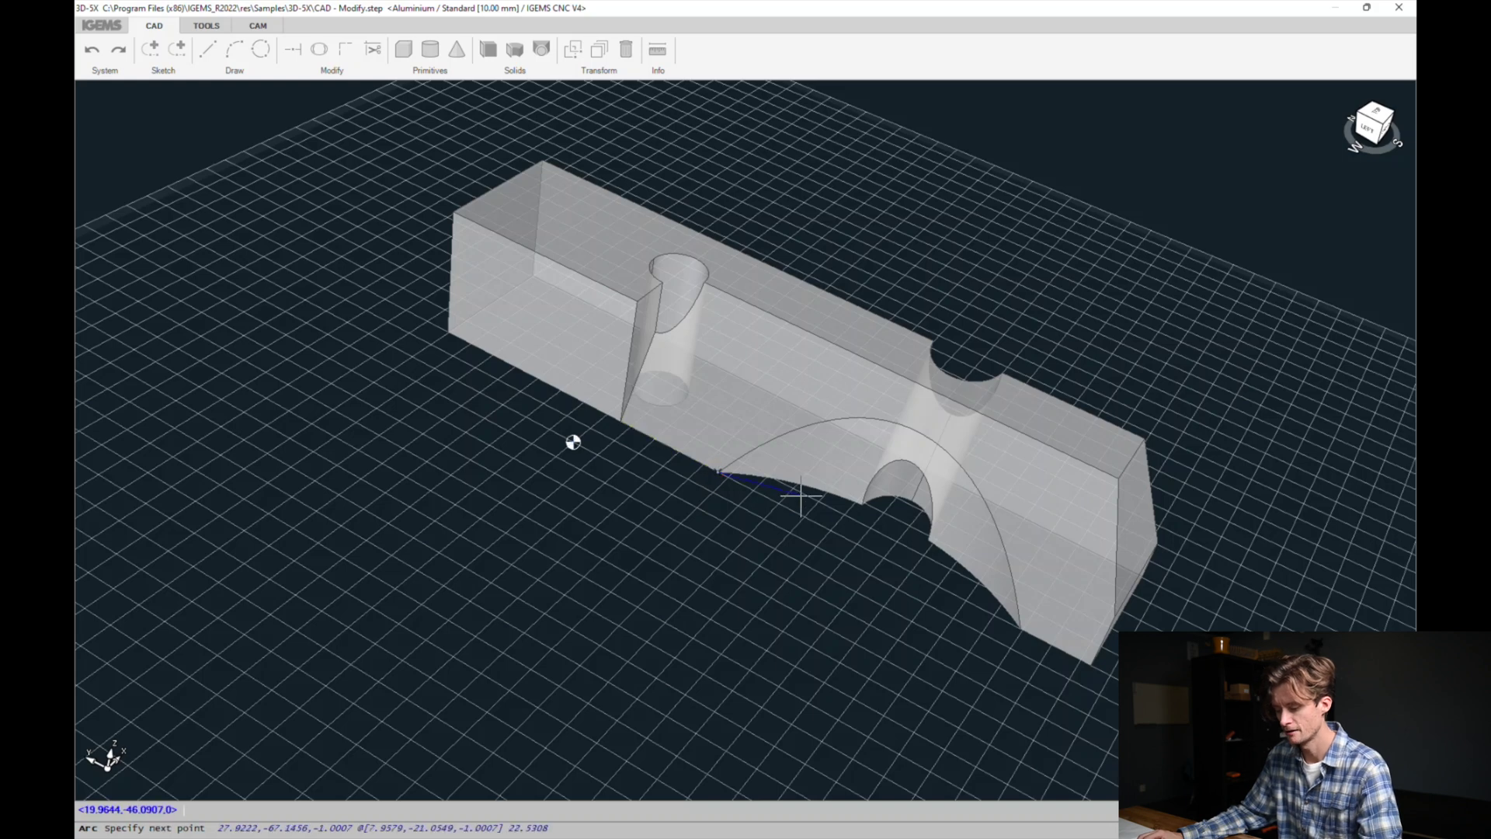
pyautogui.click(833, 492)
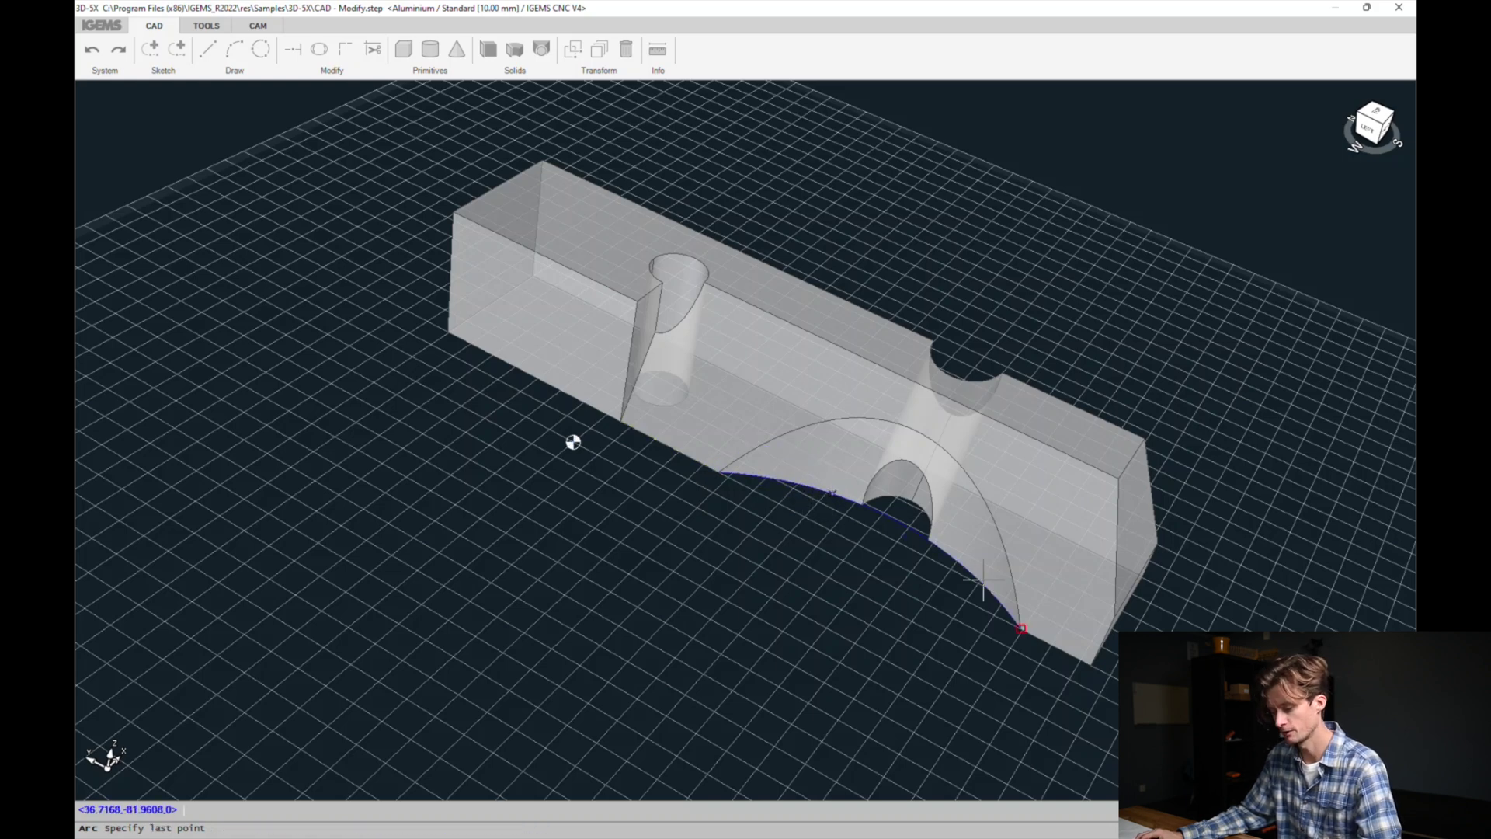
pyautogui.click(1020, 629)
# Zero-fillet the two top edges interrupted by the vertical hole so that they meet in a sharp corner.
pyautogui.scroll(5, 789, 533)
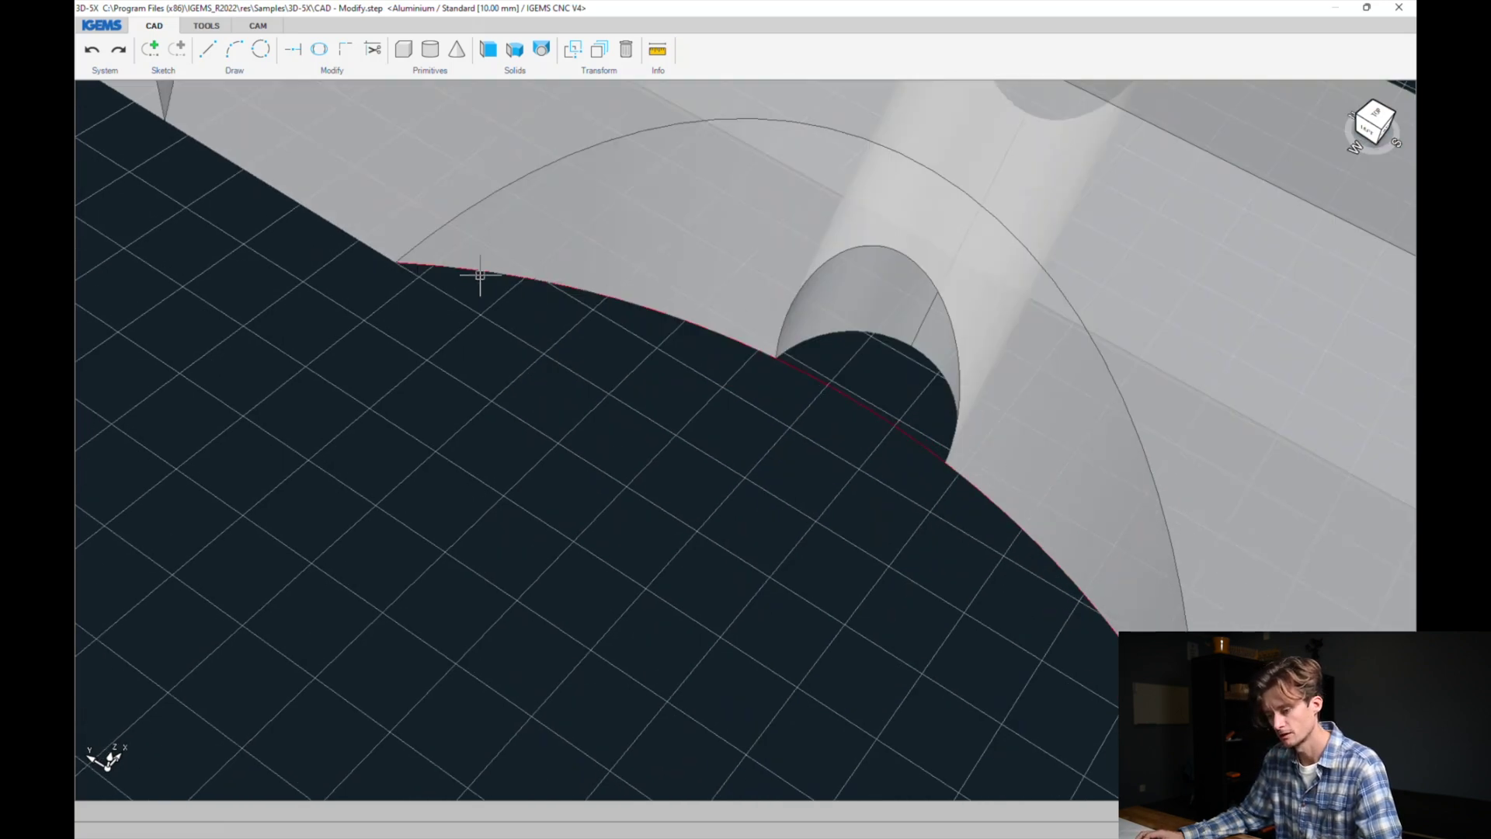
pyautogui.scroll(-5, 466, 427)
pyautogui.moveTo(459, 427)
pyautogui.mouseDown(button='middle')
pyautogui.moveTo(656, 575)
pyautogui.moveTo(756, 510)
pyautogui.moveTo(574, 474)
pyautogui.mouseUp(button='middle')
pyautogui.moveTo(463, 397); pyautogui.dragTo(490, 555, button='middle')
pyautogui.moveTo(842, 709); pyautogui.dragTo(761, 368, button='middle')
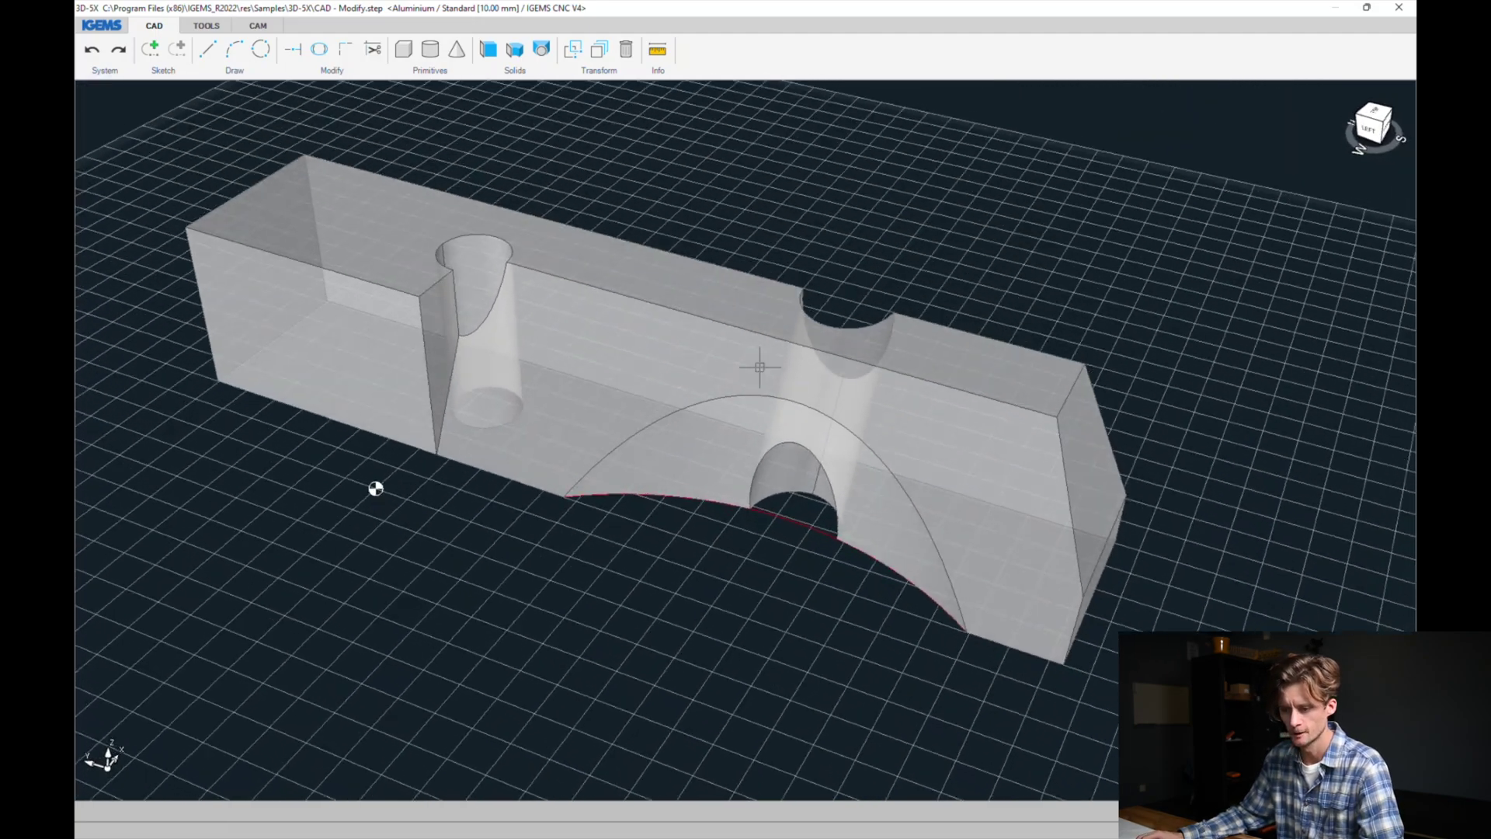
pyautogui.click(347, 52)
pyautogui.scroll(5, 420, 311)
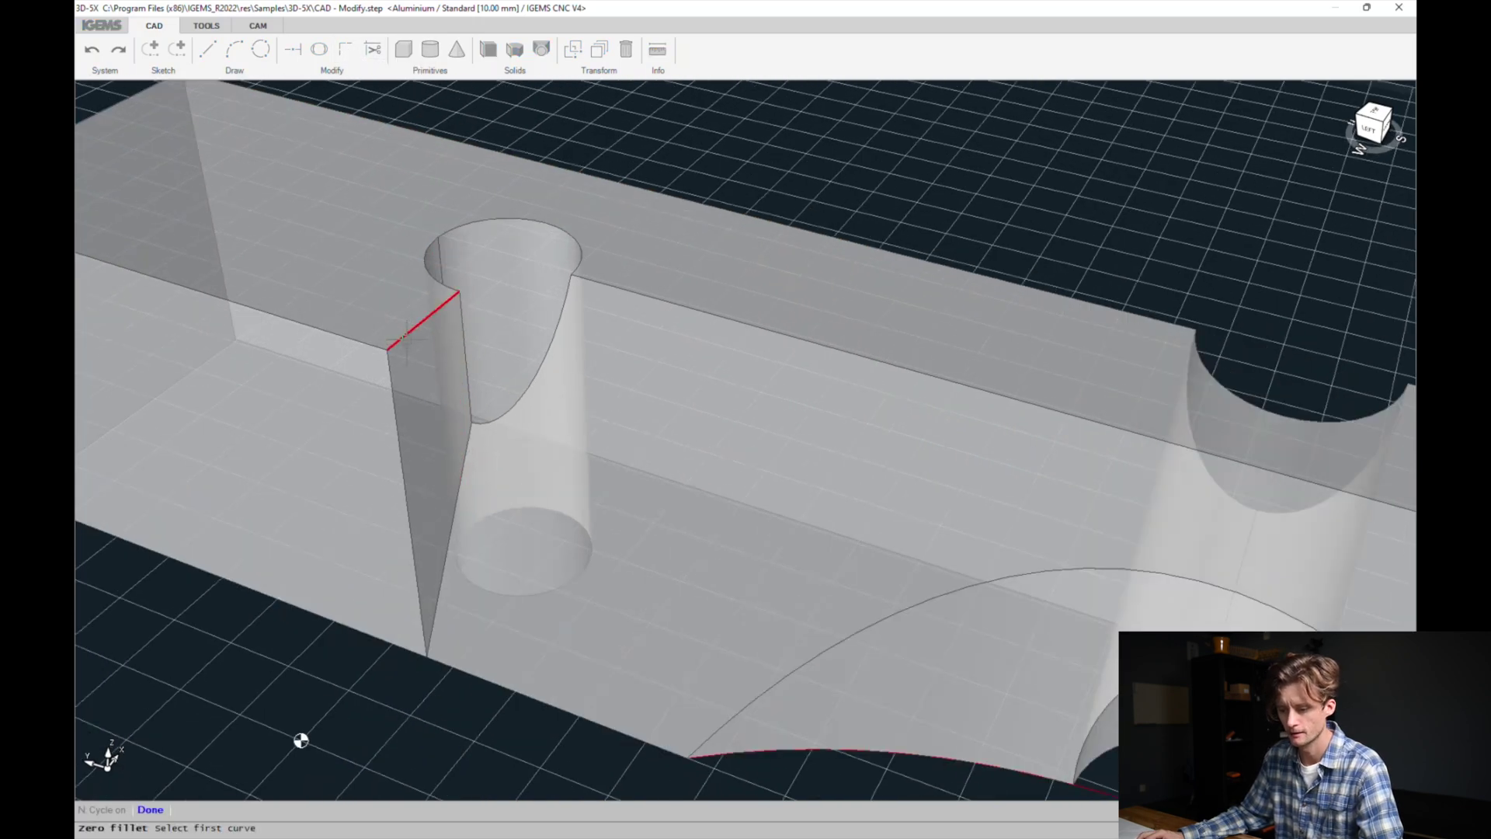
pyautogui.click(593, 295)
pyautogui.moveTo(498, 254)
pyautogui.mouseDown(button='middle')
pyautogui.moveTo(513, 323)
pyautogui.moveTo(598, 378)
pyautogui.moveTo(460, 310)
pyautogui.moveTo(475, 236)
pyautogui.mouseUp(button='middle')
pyautogui.scroll(-4, 501, 257)
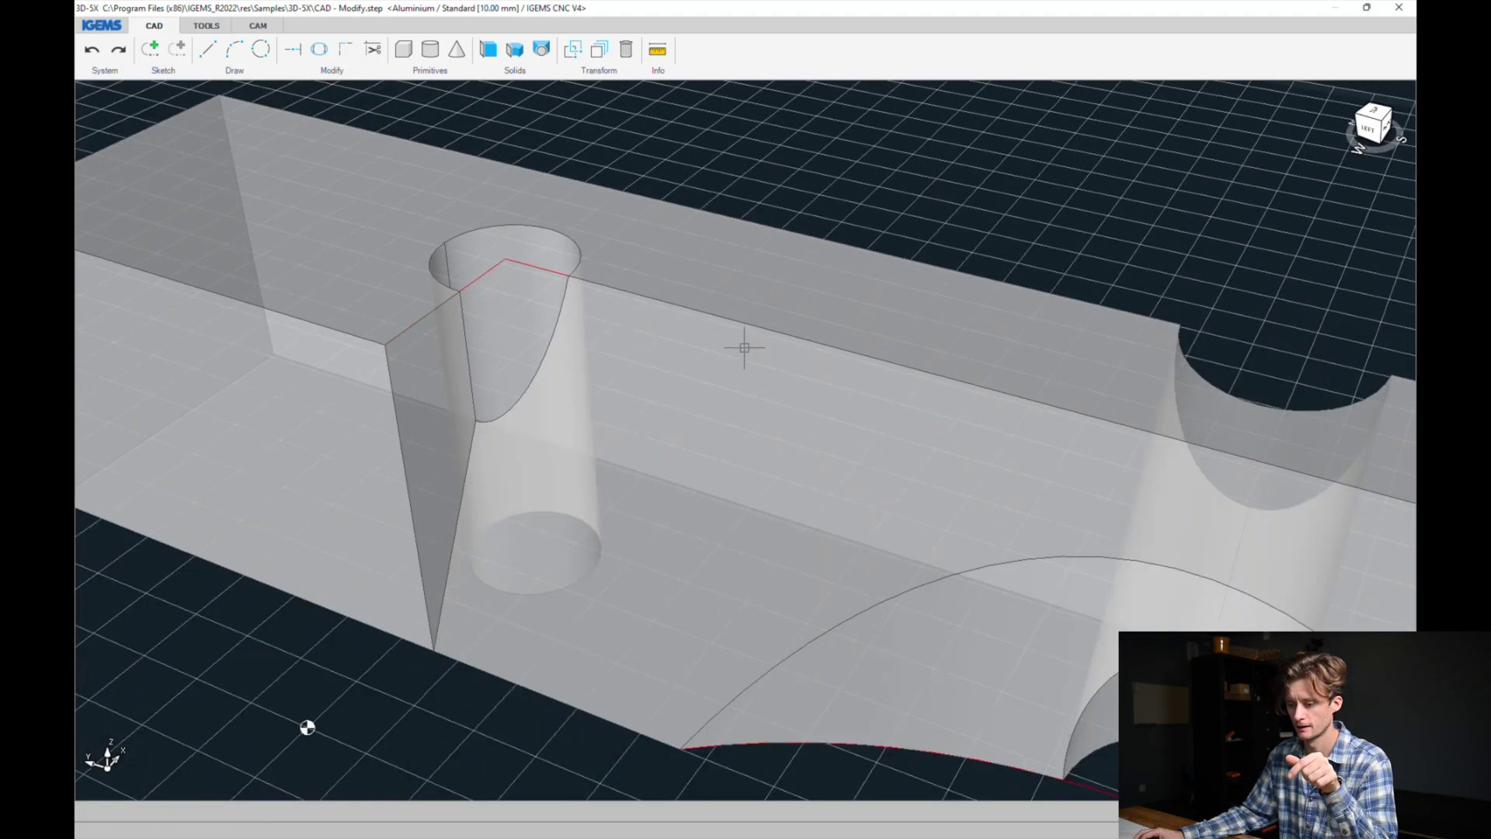
# Draw a line from the sharp corner above the vertical hole to the bottom vertex of the notch.
pyautogui.click(208, 49)
pyautogui.click(505, 259)
pyautogui.click(434, 649)
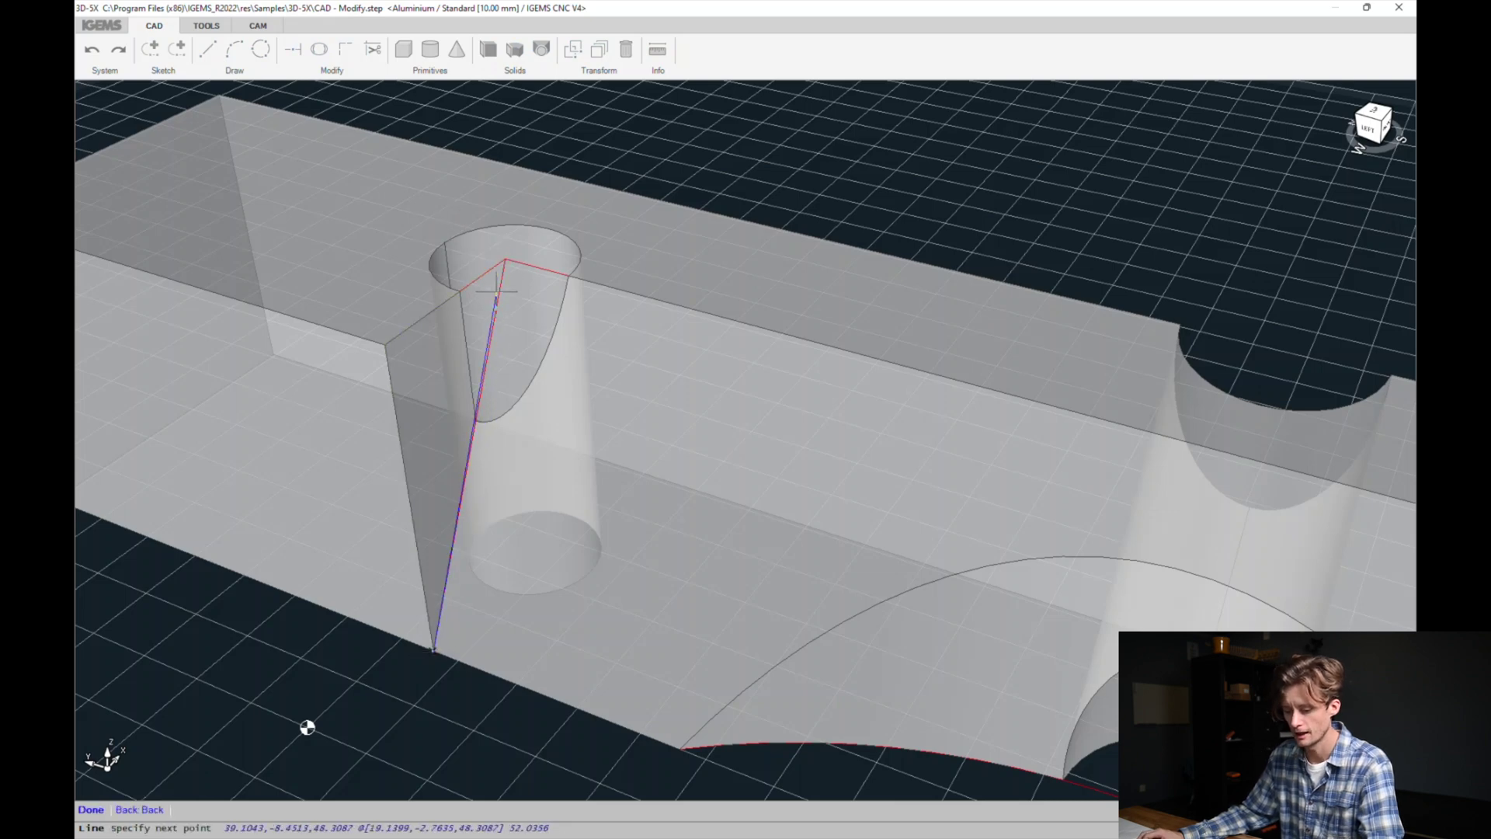
pyautogui.rightClick(498, 248)
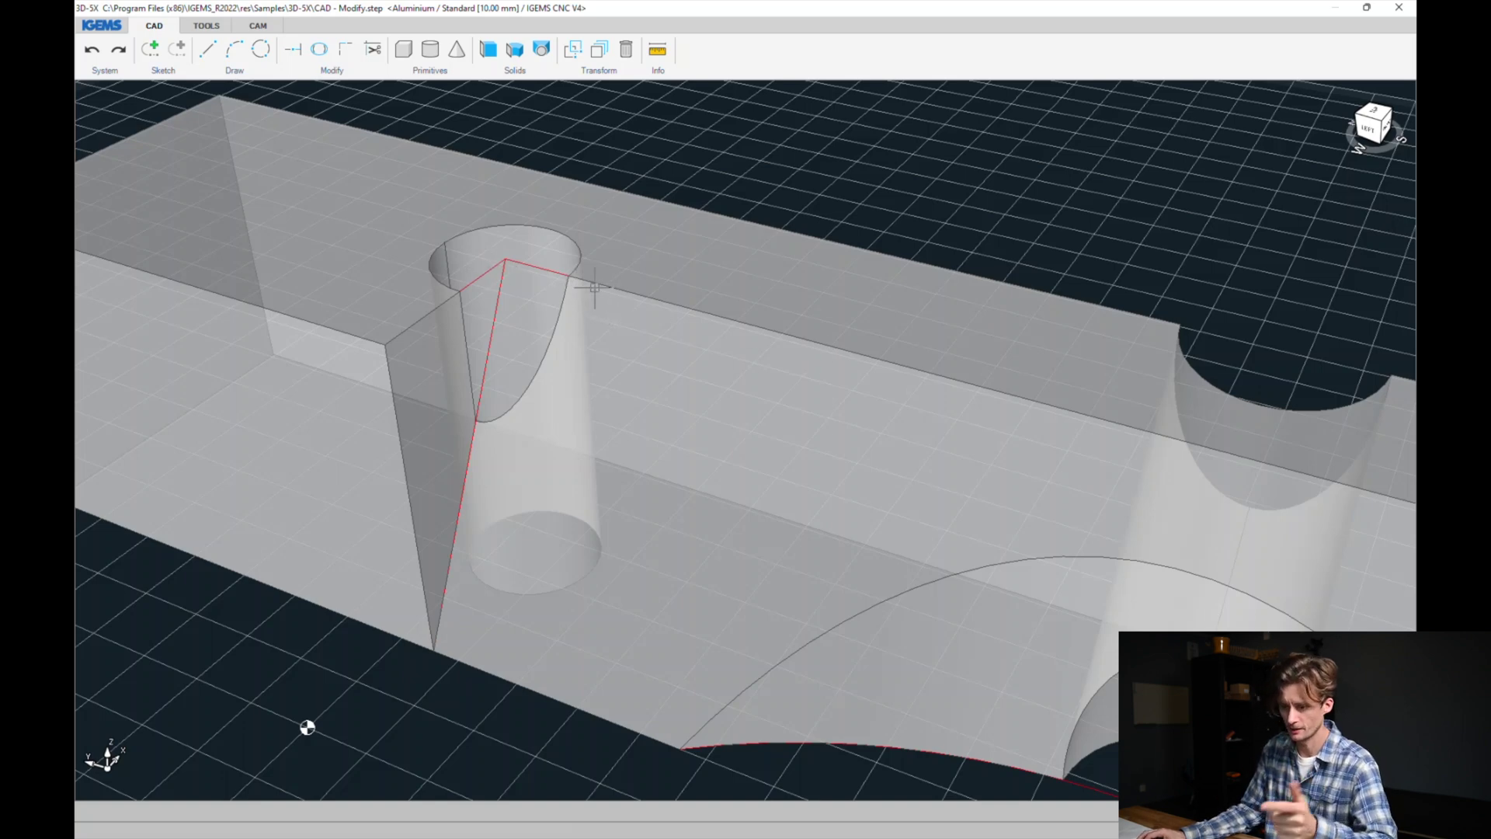
# Extend the long top edge on the curved-cutout side to the plane of the small lower end face.
pyautogui.scroll(-3, 602, 274)
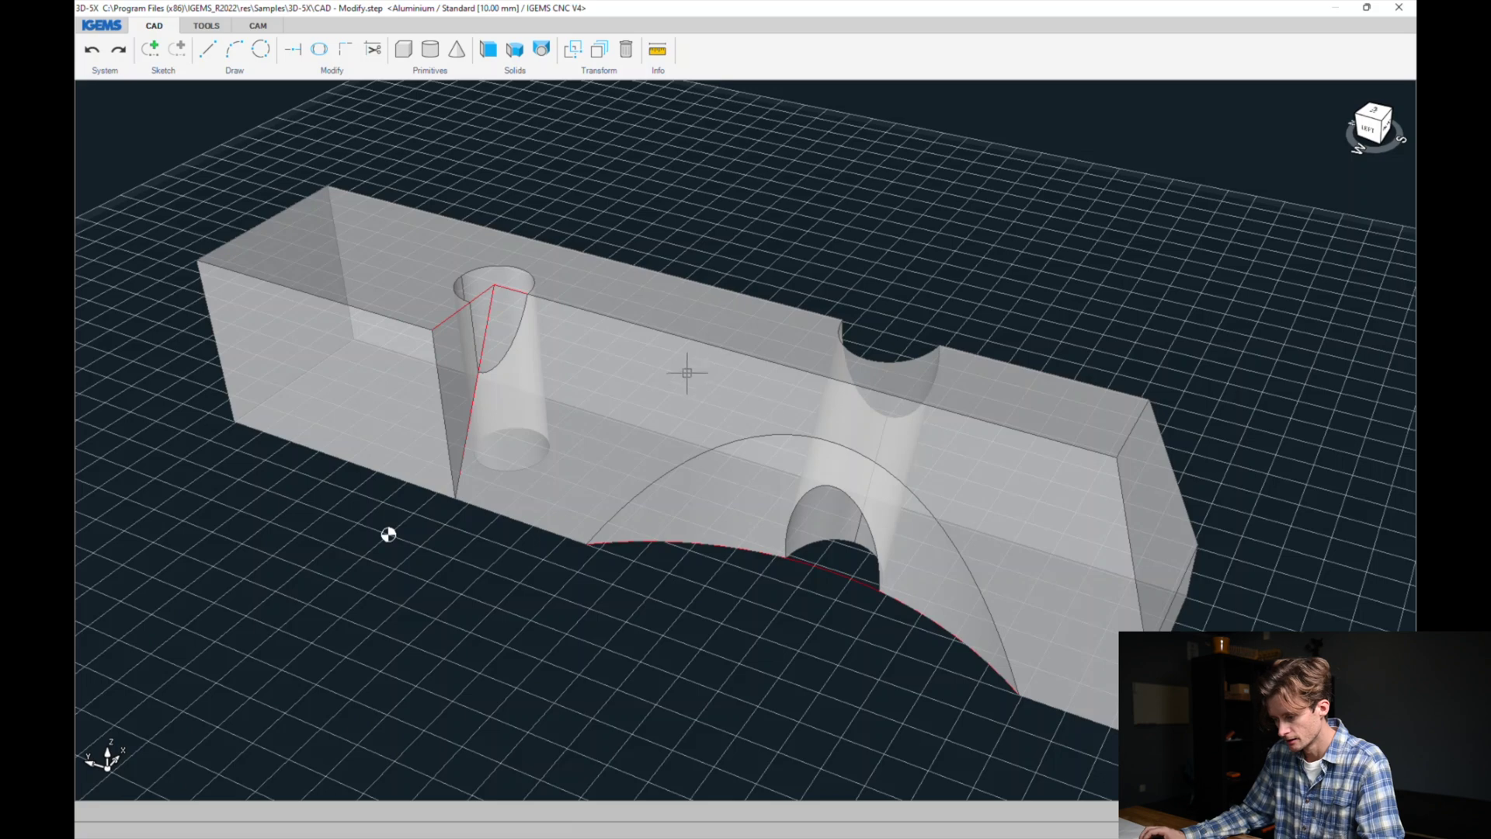
pyautogui.moveTo(1156, 542); pyautogui.dragTo(779, 355, button='middle')
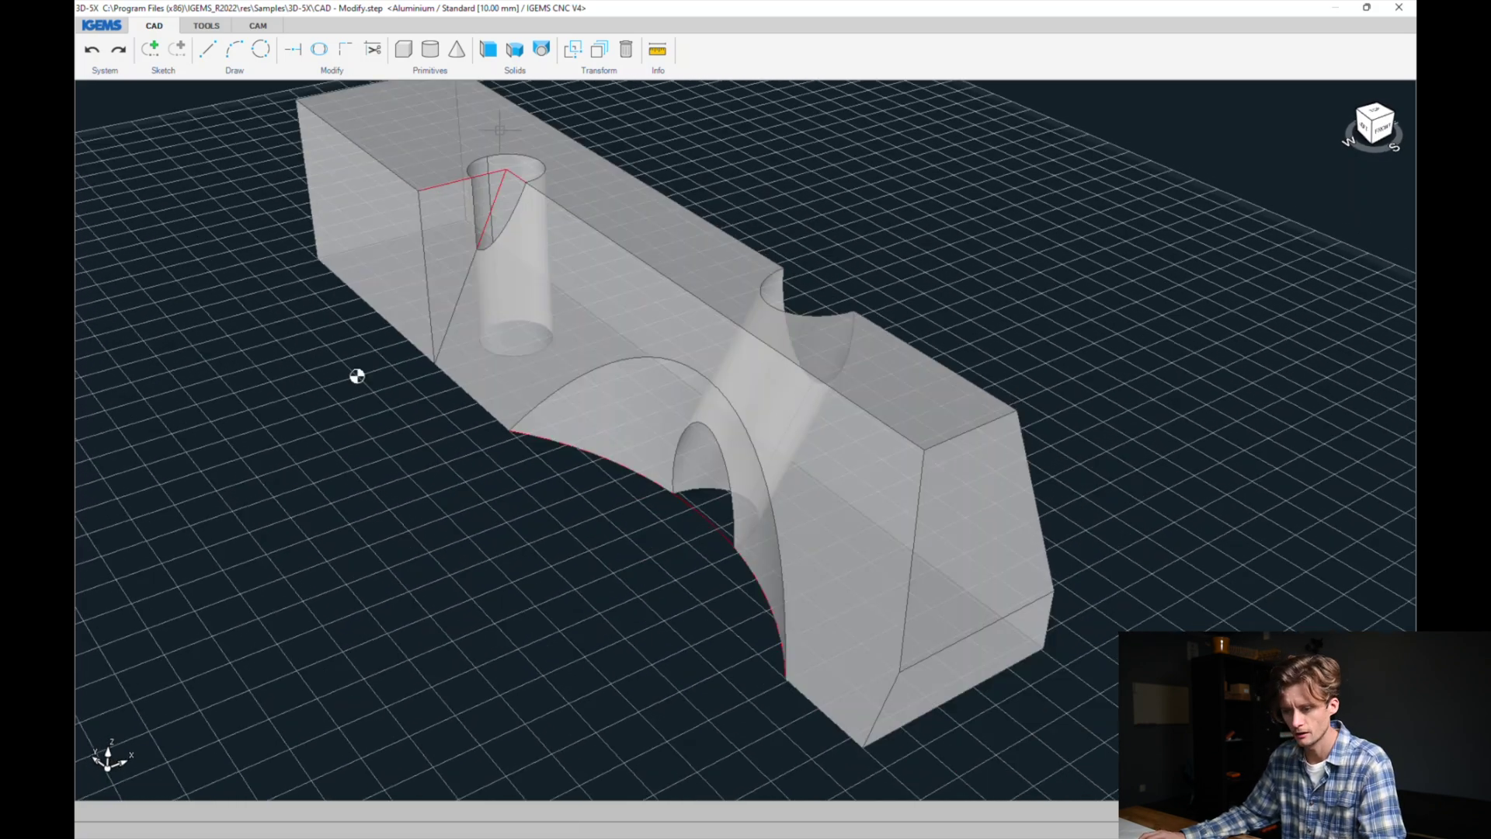
pyautogui.click(298, 55)
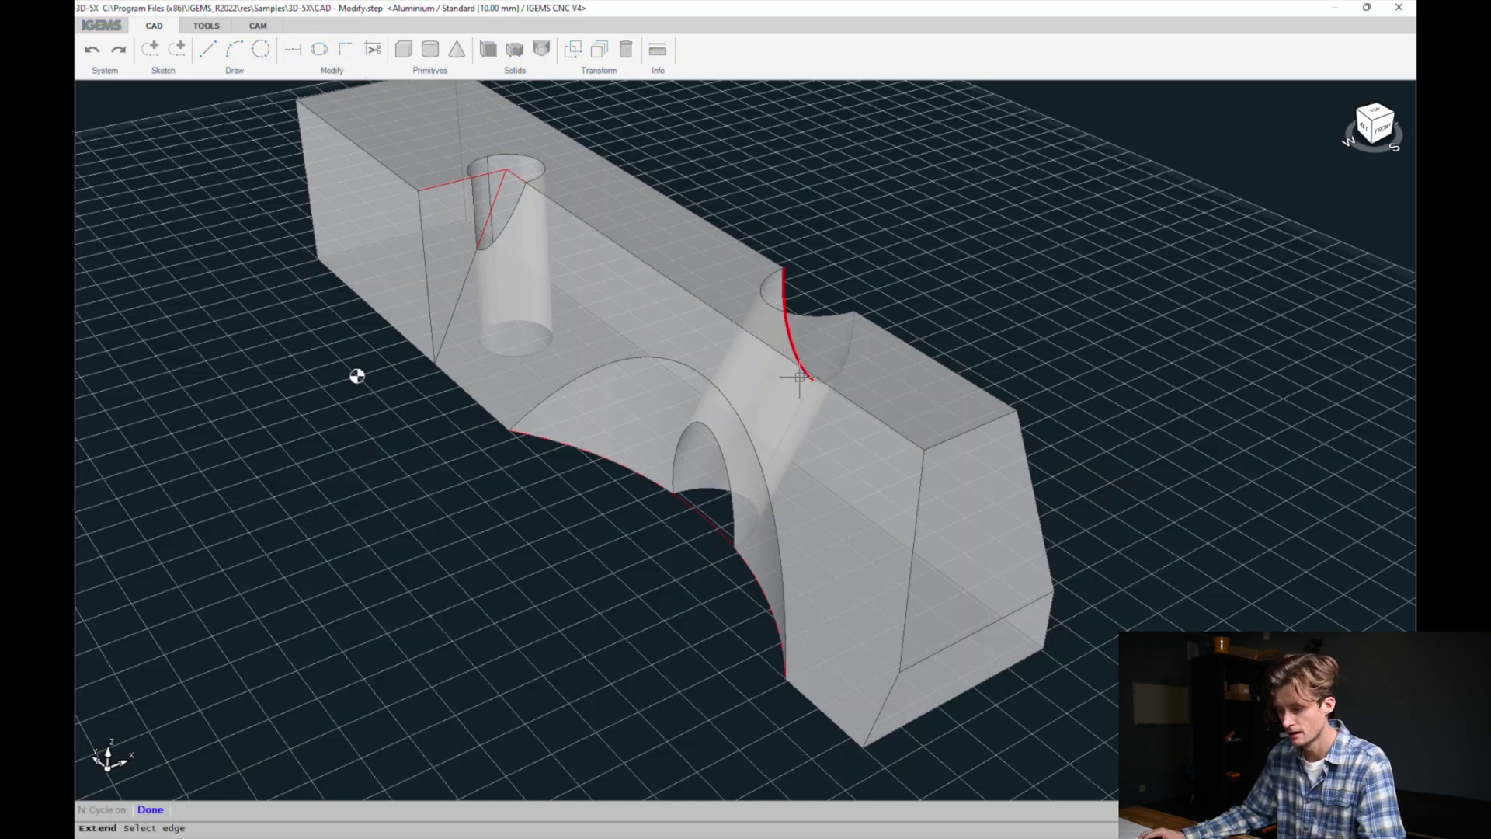
pyautogui.click(952, 675)
# Extend the opposite top edge beyond the slanted end to the plane of the small lower end face.
pyautogui.moveTo(893, 622); pyautogui.dragTo(942, 402, button='middle')
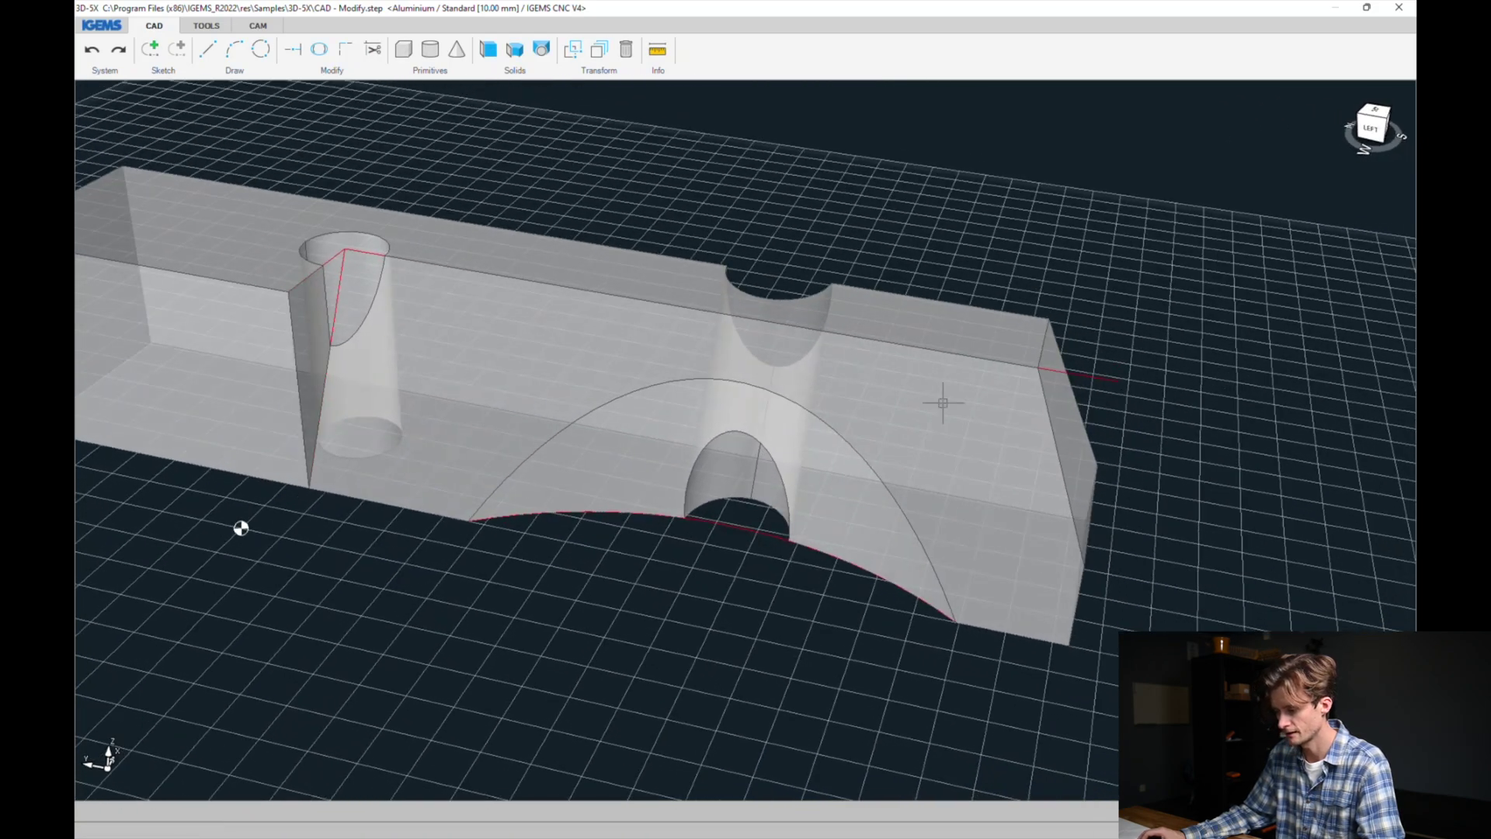
pyautogui.moveTo(1117, 401); pyautogui.dragTo(934, 580, button='middle')
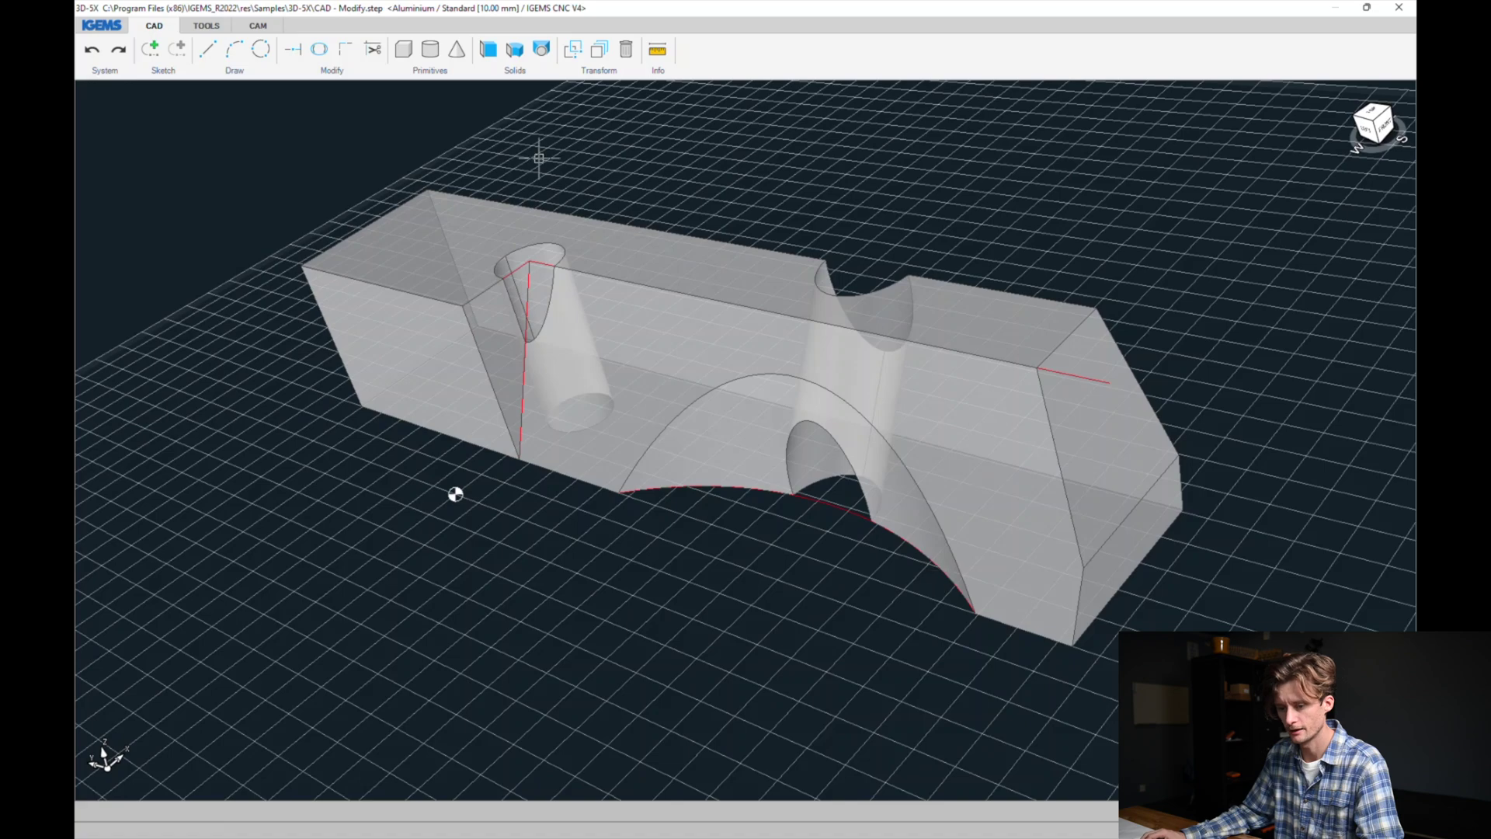
pyautogui.click(300, 57)
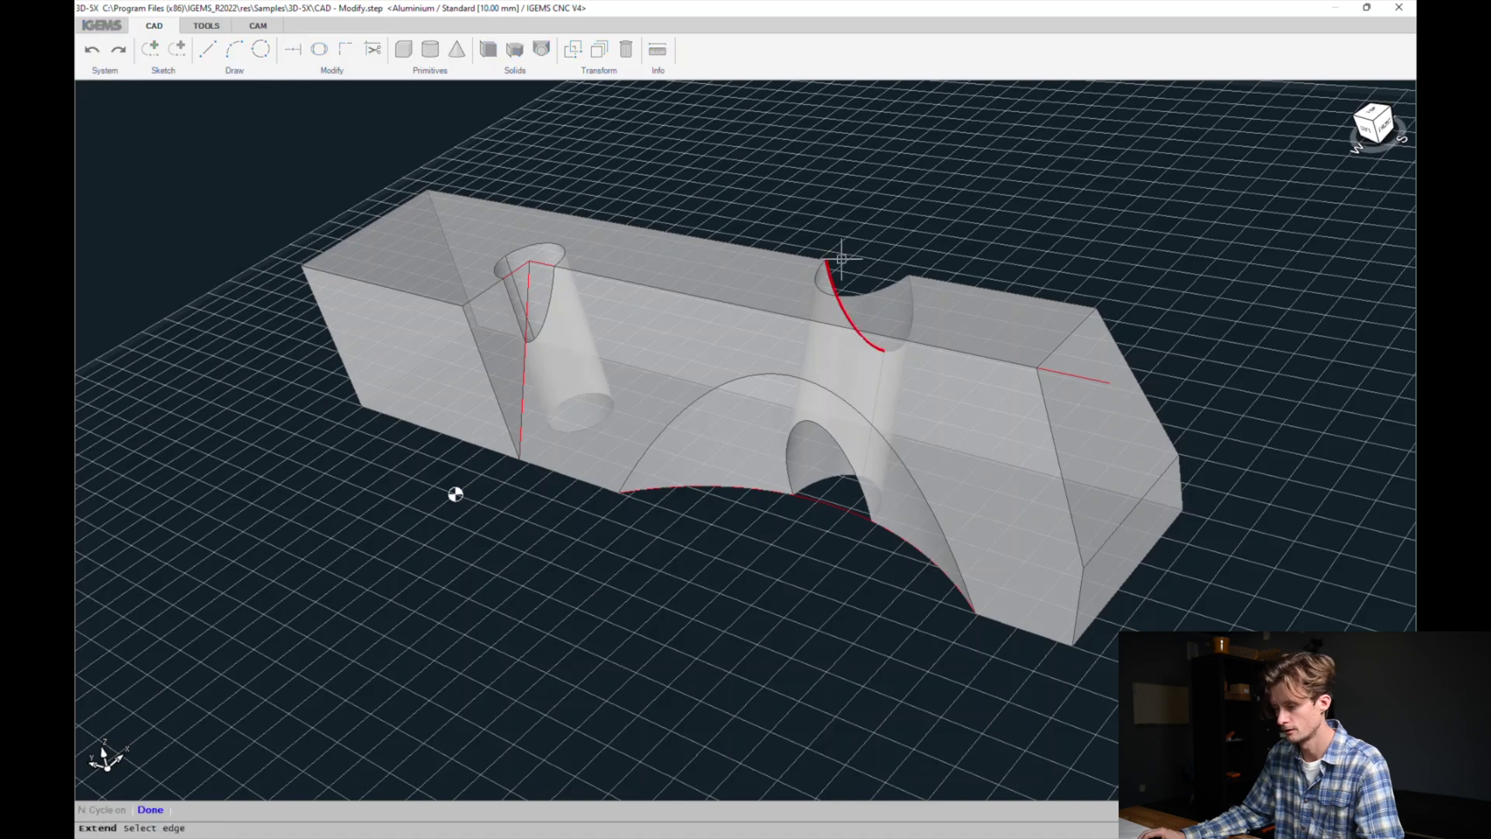
pyautogui.click(999, 282)
pyautogui.click(1142, 536)
# Draw a line connecting the free ends of the two extended top edges.
pyautogui.moveTo(1142, 536); pyautogui.dragTo(1225, 486, button='middle')
pyautogui.click(208, 49)
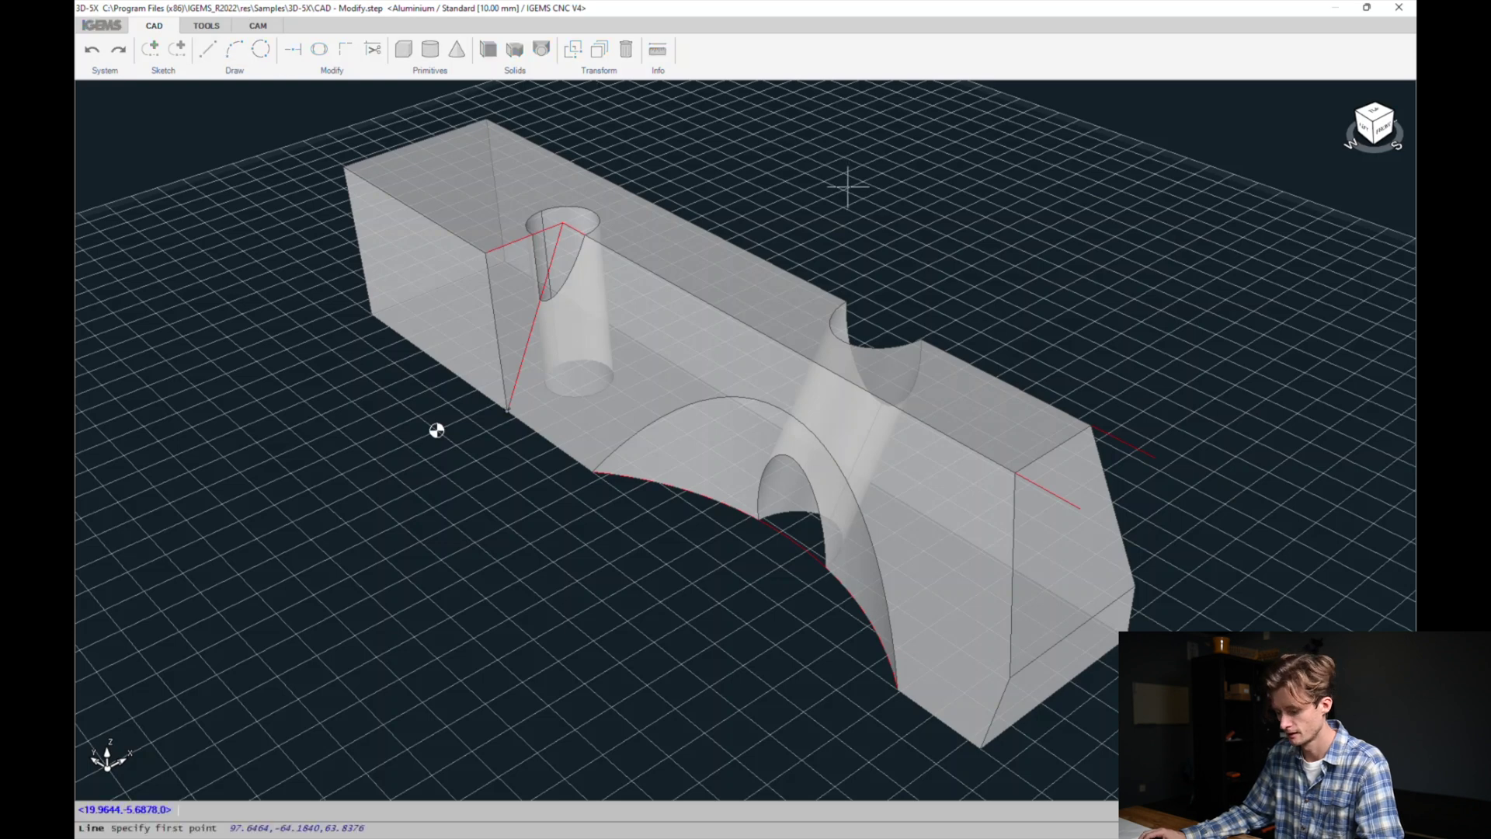
pyautogui.click(1079, 509)
pyautogui.press('Escape')
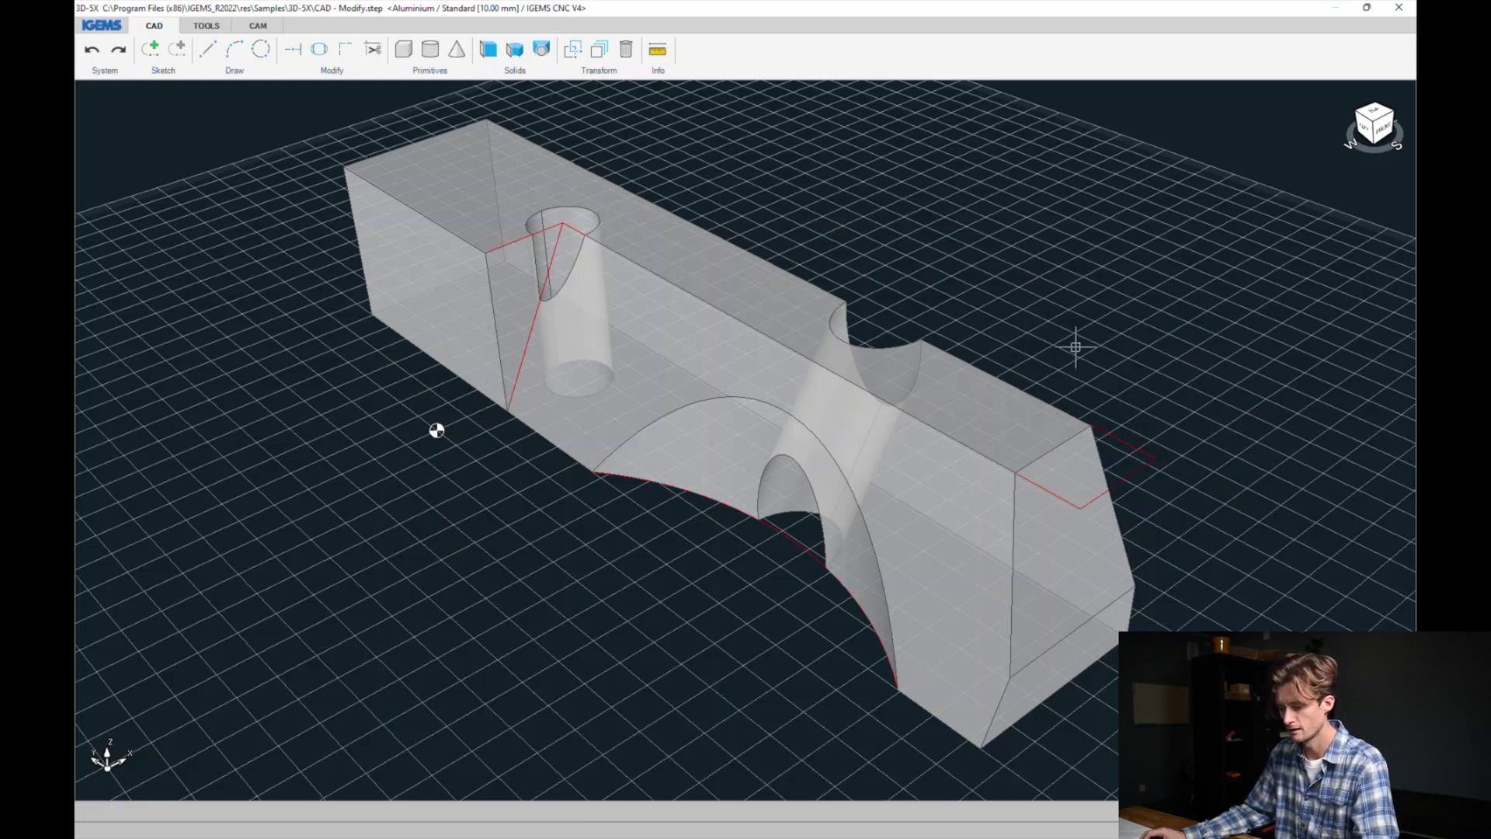
# Project the slanted hole's two side-face edge curves onto the block's top surface, using the hole's straight edge as direction.
pyautogui.moveTo(987, 514); pyautogui.dragTo(741, 302, button='middle')
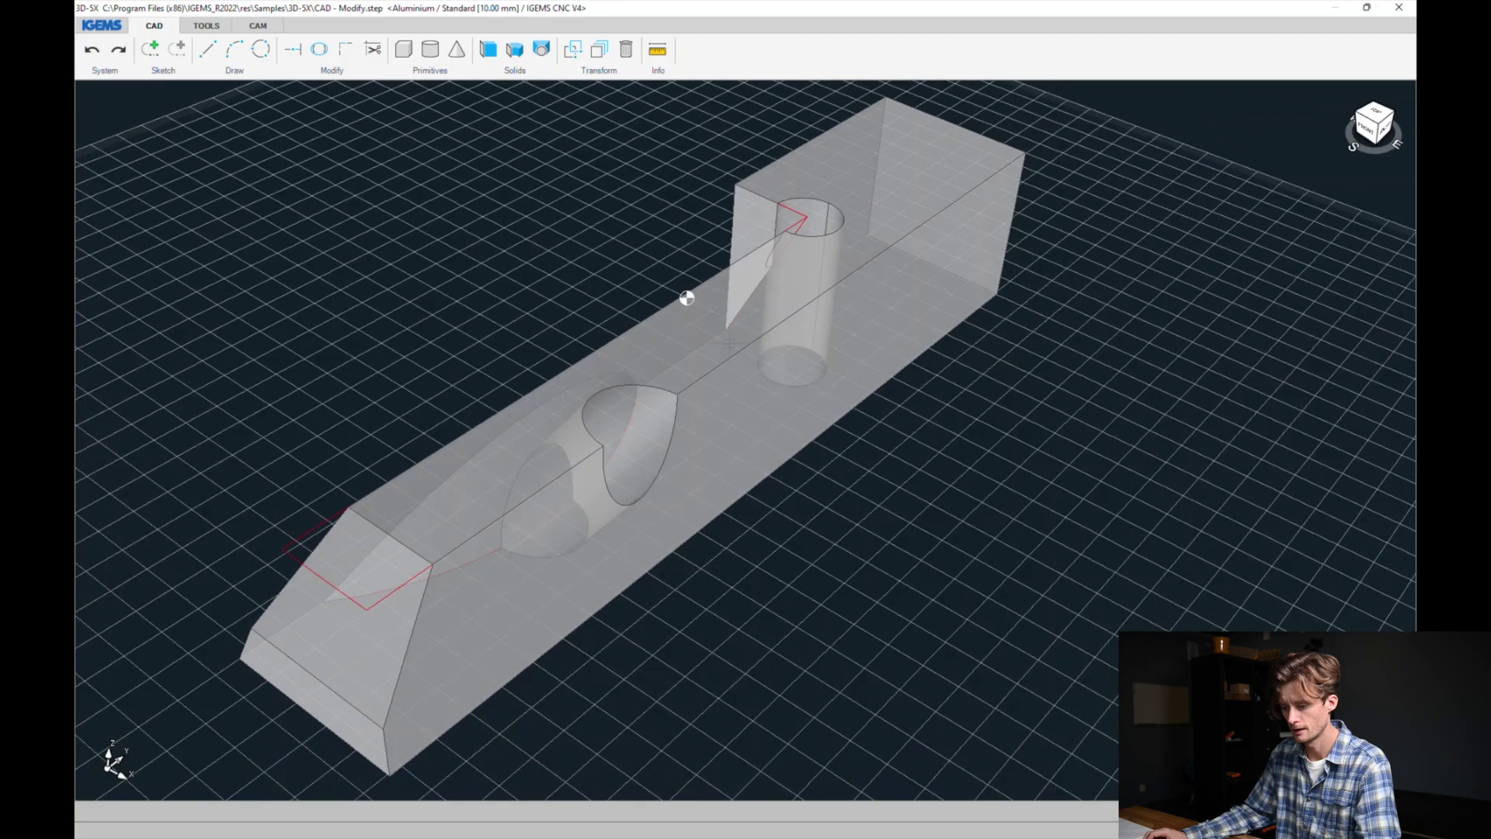
pyautogui.moveTo(720, 514); pyautogui.dragTo(683, 656, button='middle')
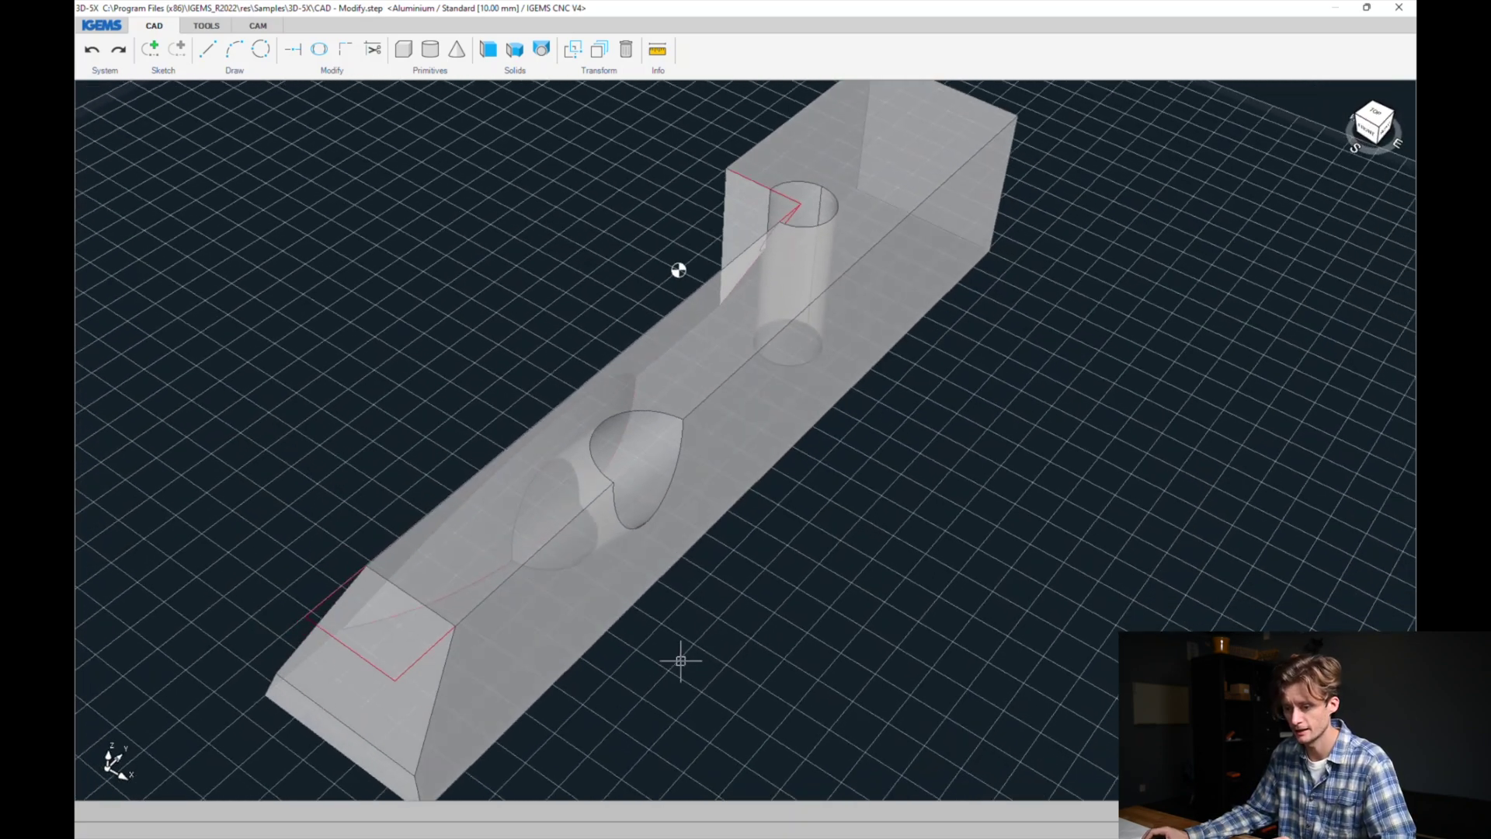
pyautogui.click(319, 50)
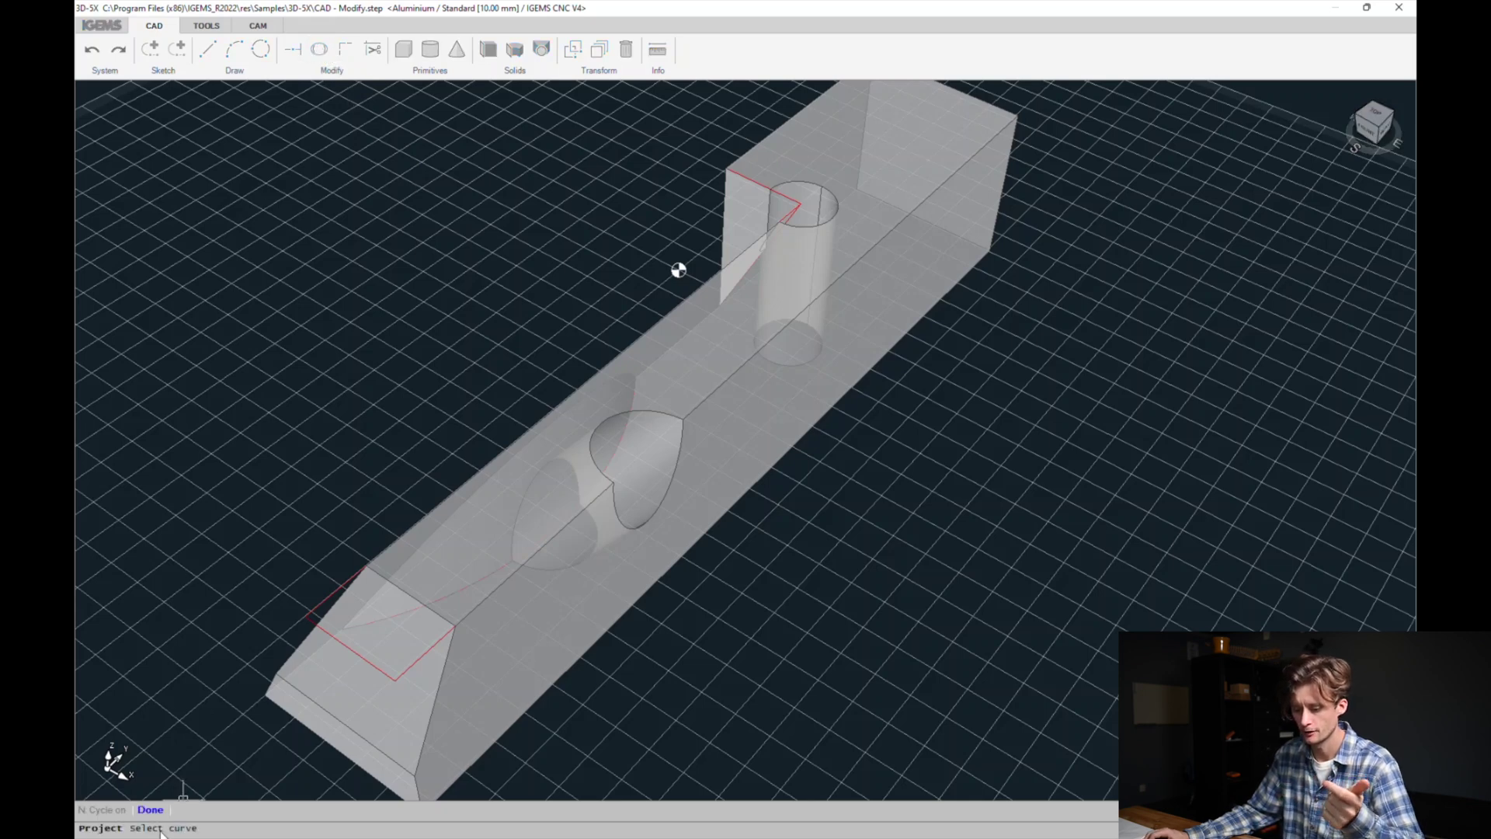
pyautogui.click(618, 517)
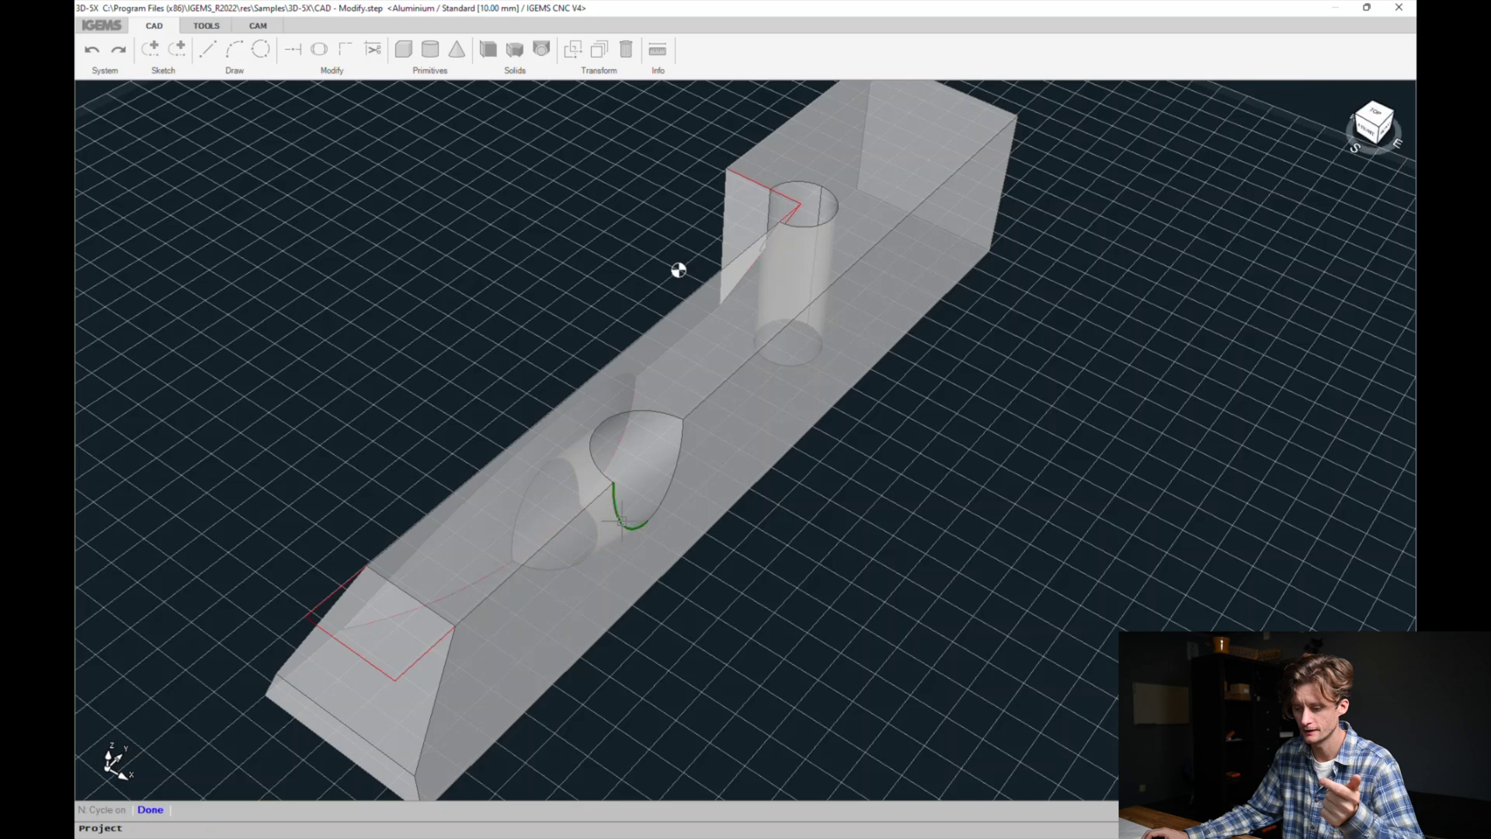
pyautogui.click(663, 499)
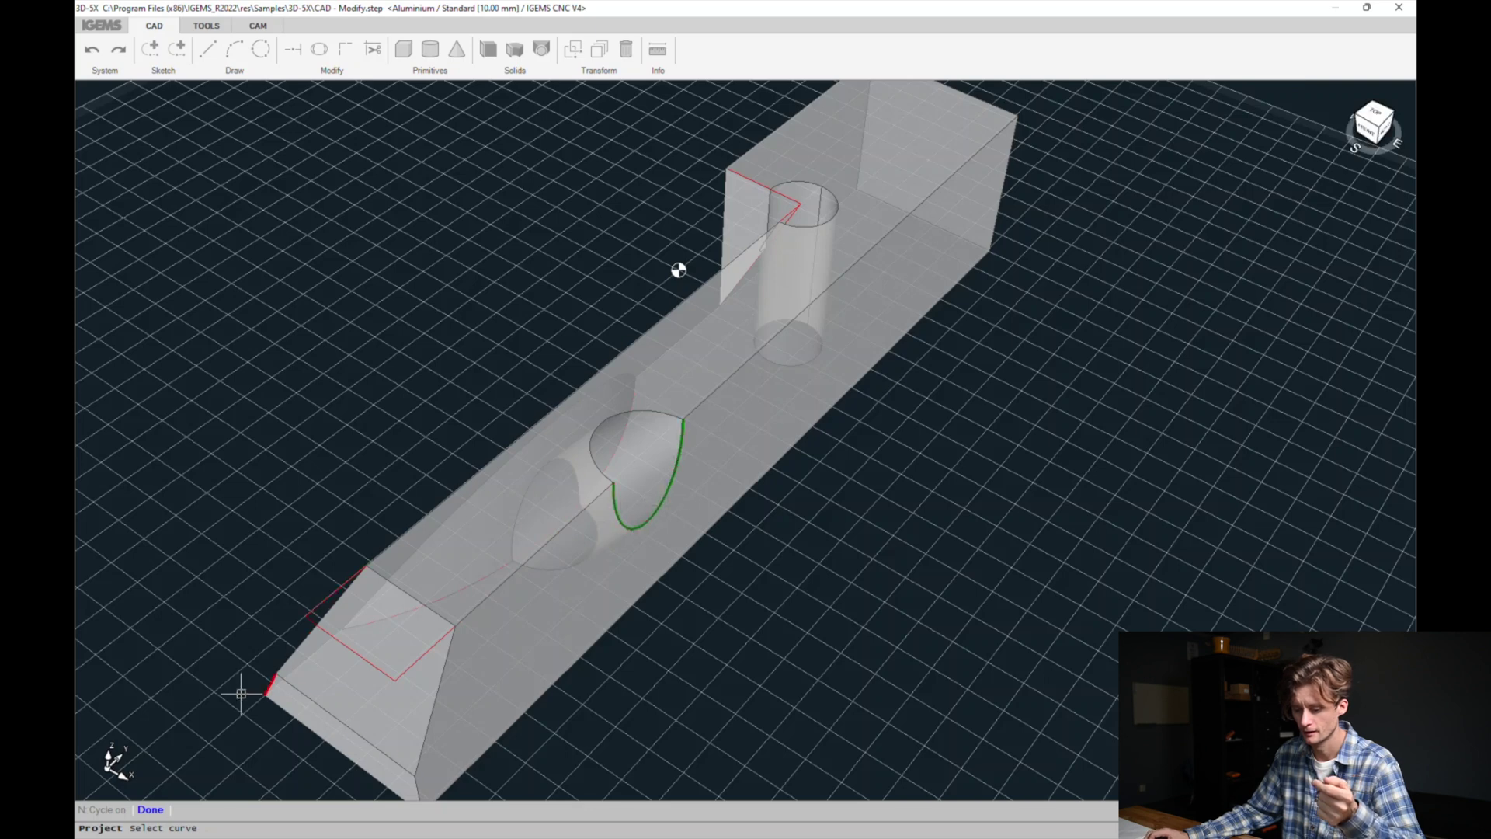
pyautogui.click(150, 810)
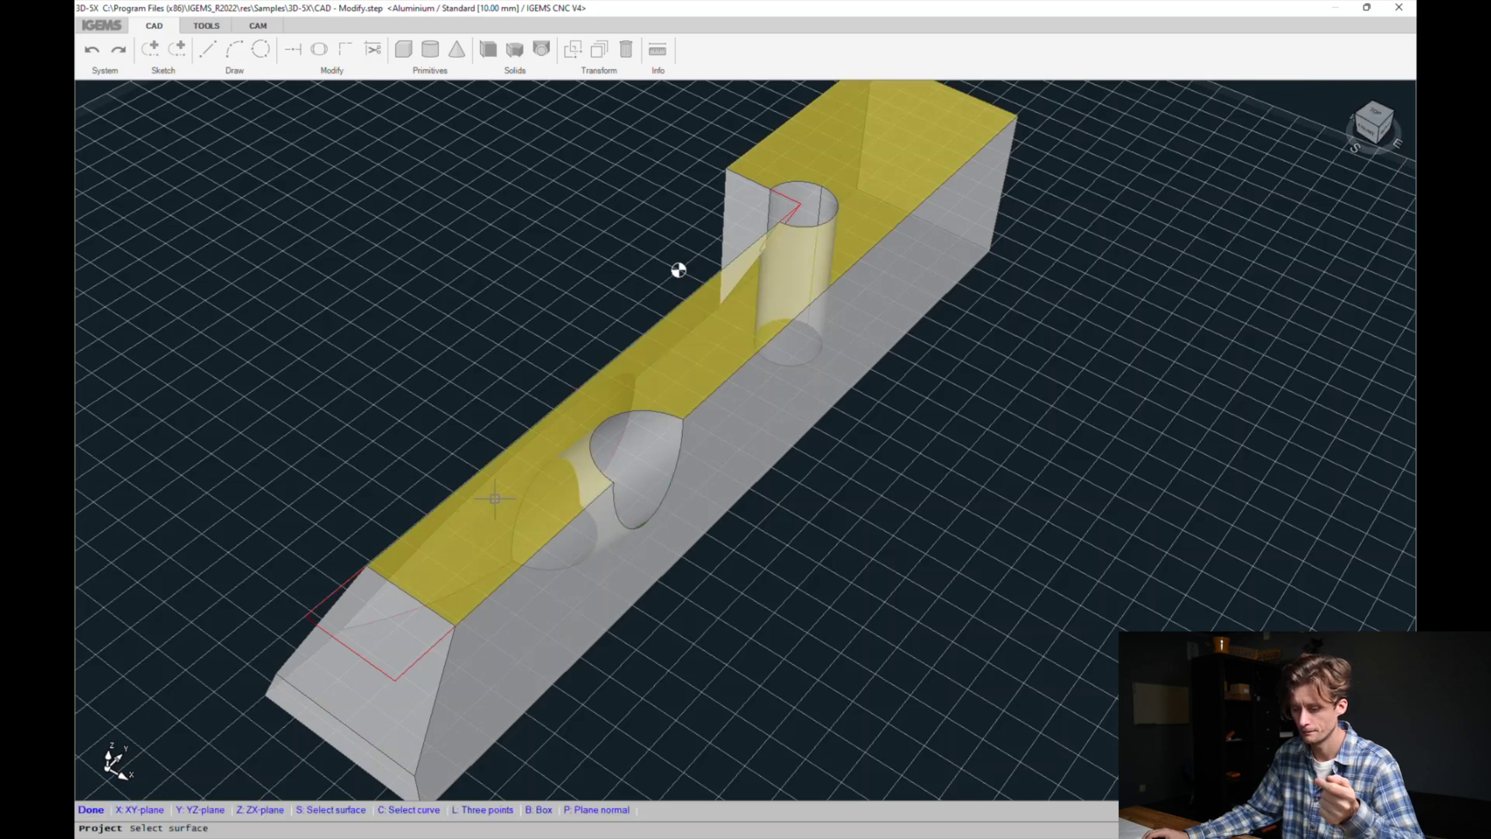
pyautogui.moveTo(678, 270); pyautogui.dragTo(416, 475, button='middle')
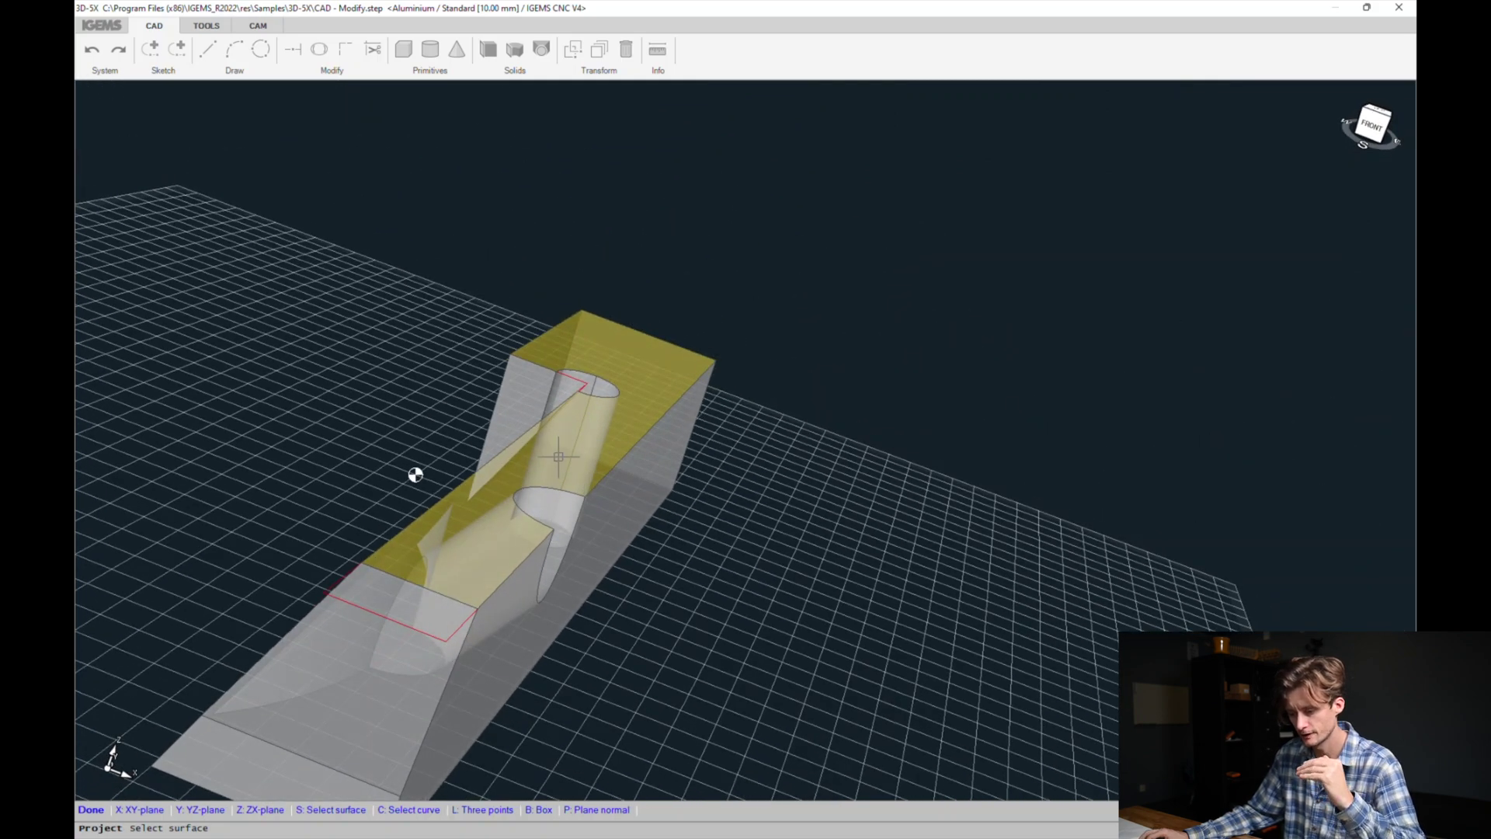
pyautogui.click(559, 455)
pyautogui.moveTo(684, 499); pyautogui.dragTo(598, 528, button='middle')
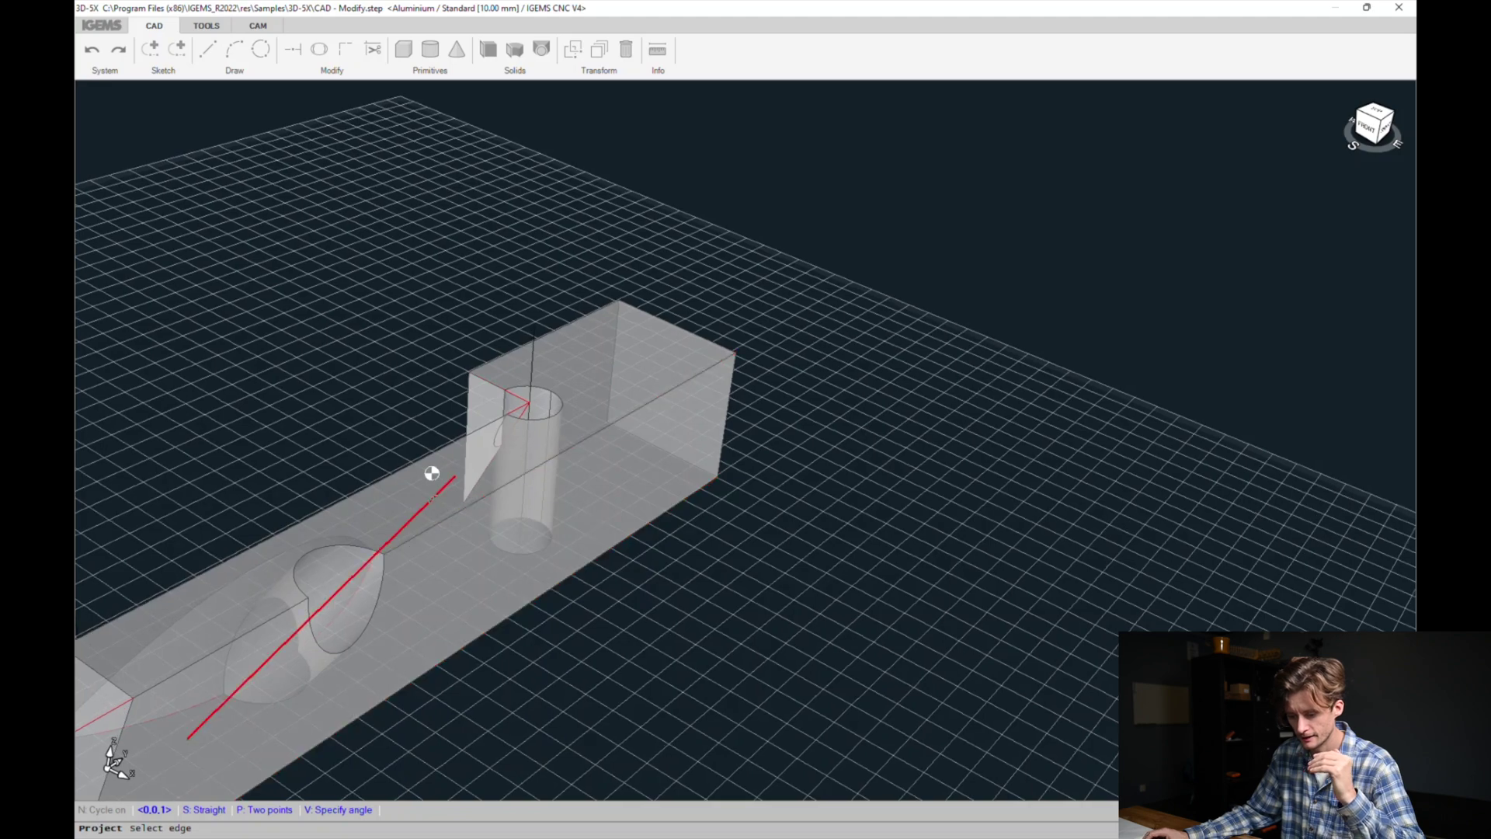
pyautogui.moveTo(431, 498); pyautogui.dragTo(418, 538, button='middle')
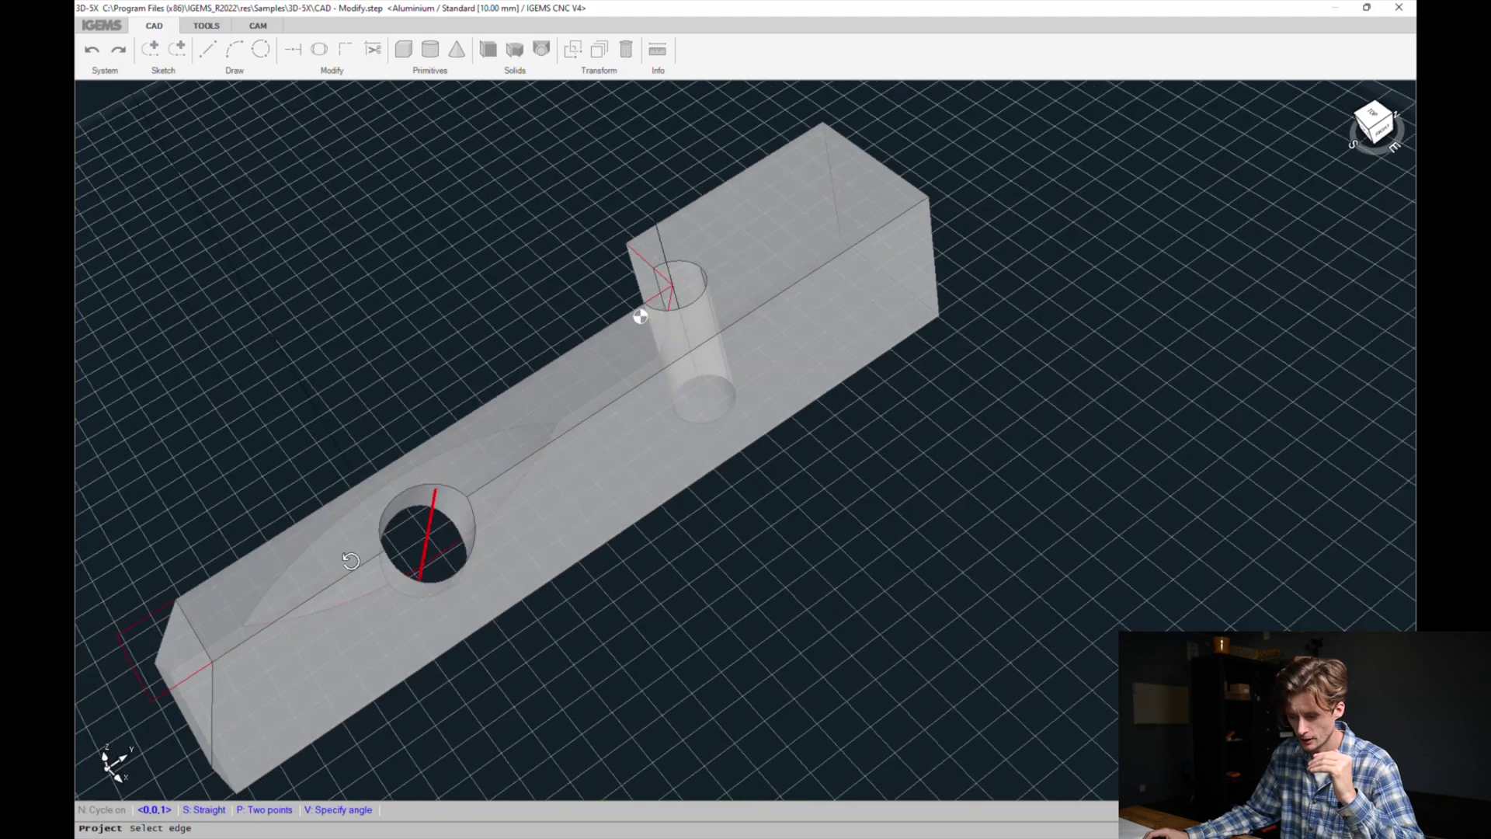
pyautogui.click(426, 533)
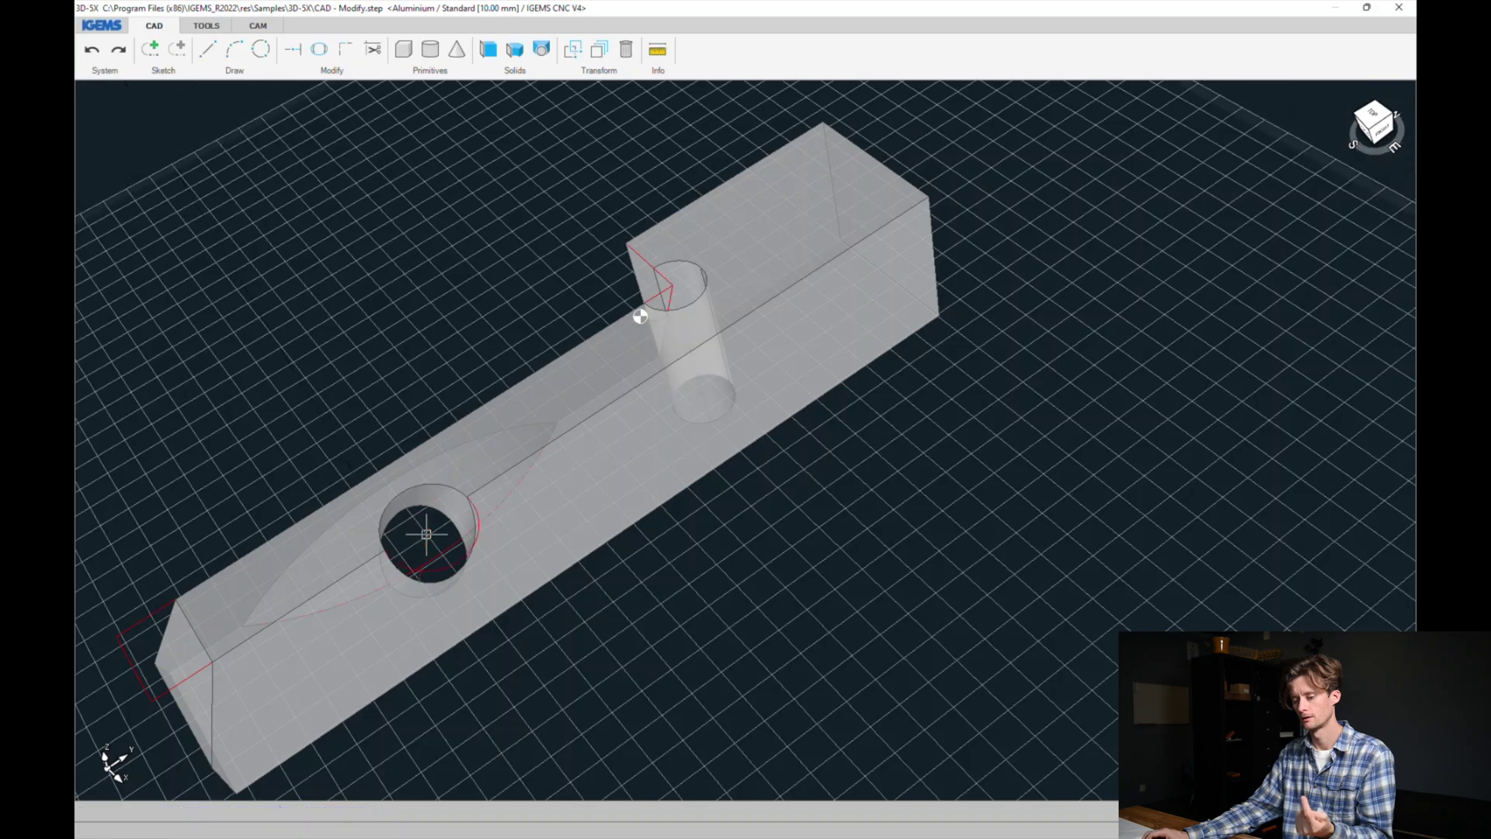
# Start a new toolpath curve from edges with the projected arc beside the slanted hole's top opening.
pyautogui.moveTo(509, 600); pyautogui.dragTo(719, 475, button='middle')
pyautogui.scroll(-5, 720, 475)
pyautogui.moveTo(446, 710); pyautogui.dragTo(853, 486, button='middle')
pyautogui.moveTo(764, 435); pyautogui.dragTo(777, 452, button='middle')
pyautogui.click(258, 26)
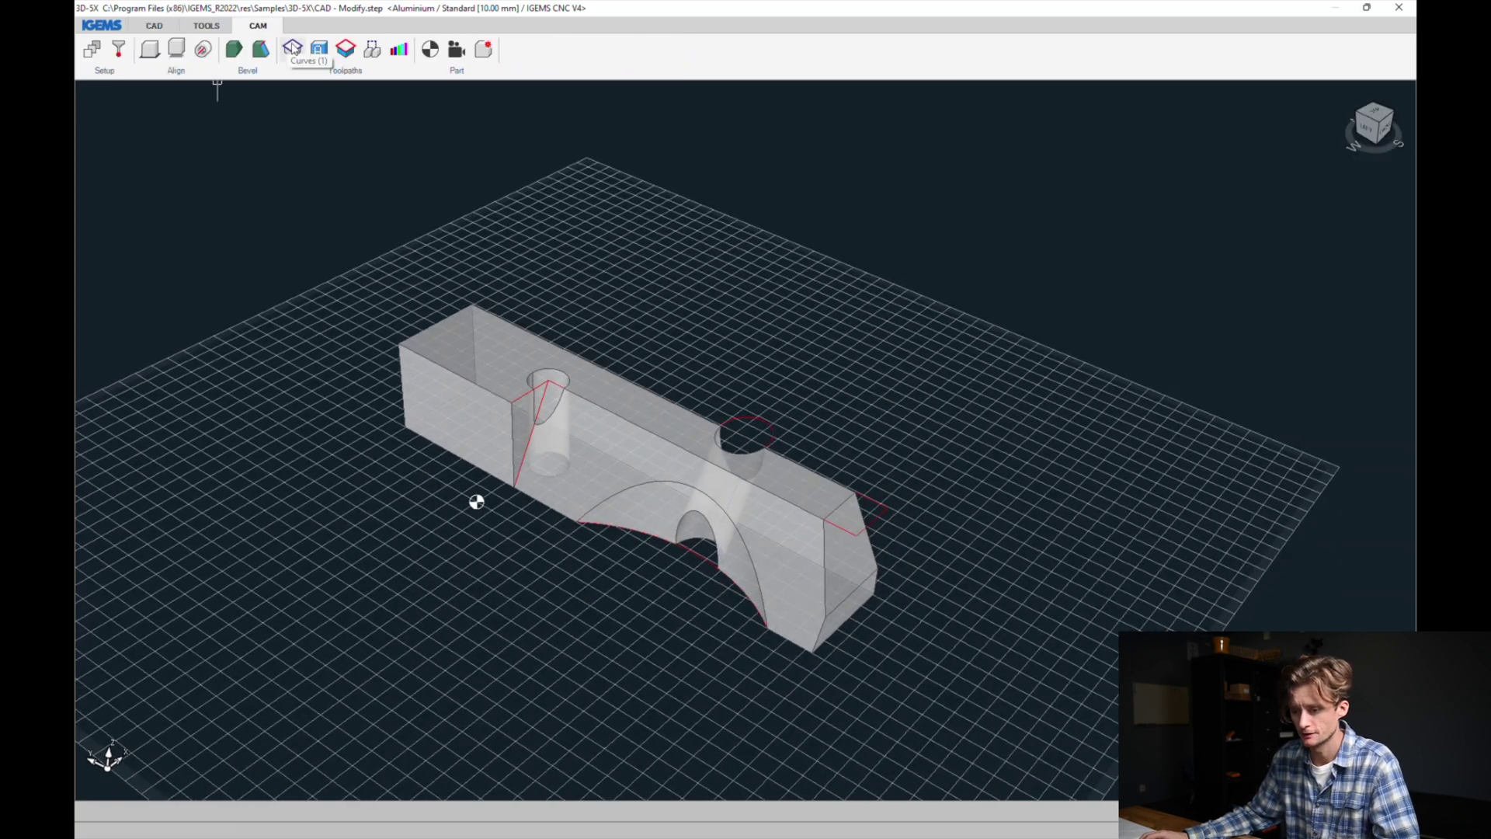
pyautogui.click(295, 50)
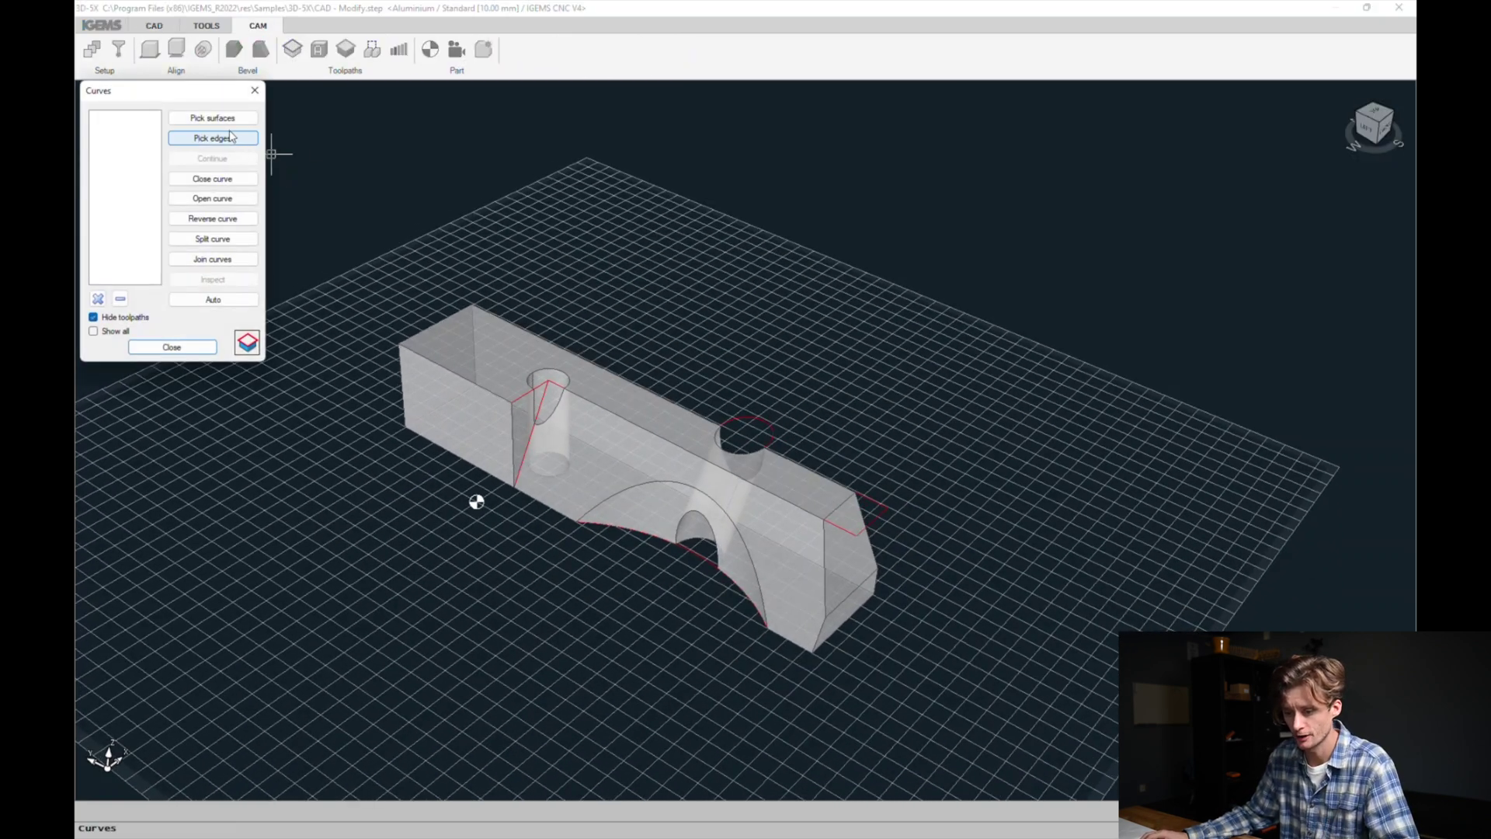
pyautogui.click(213, 138)
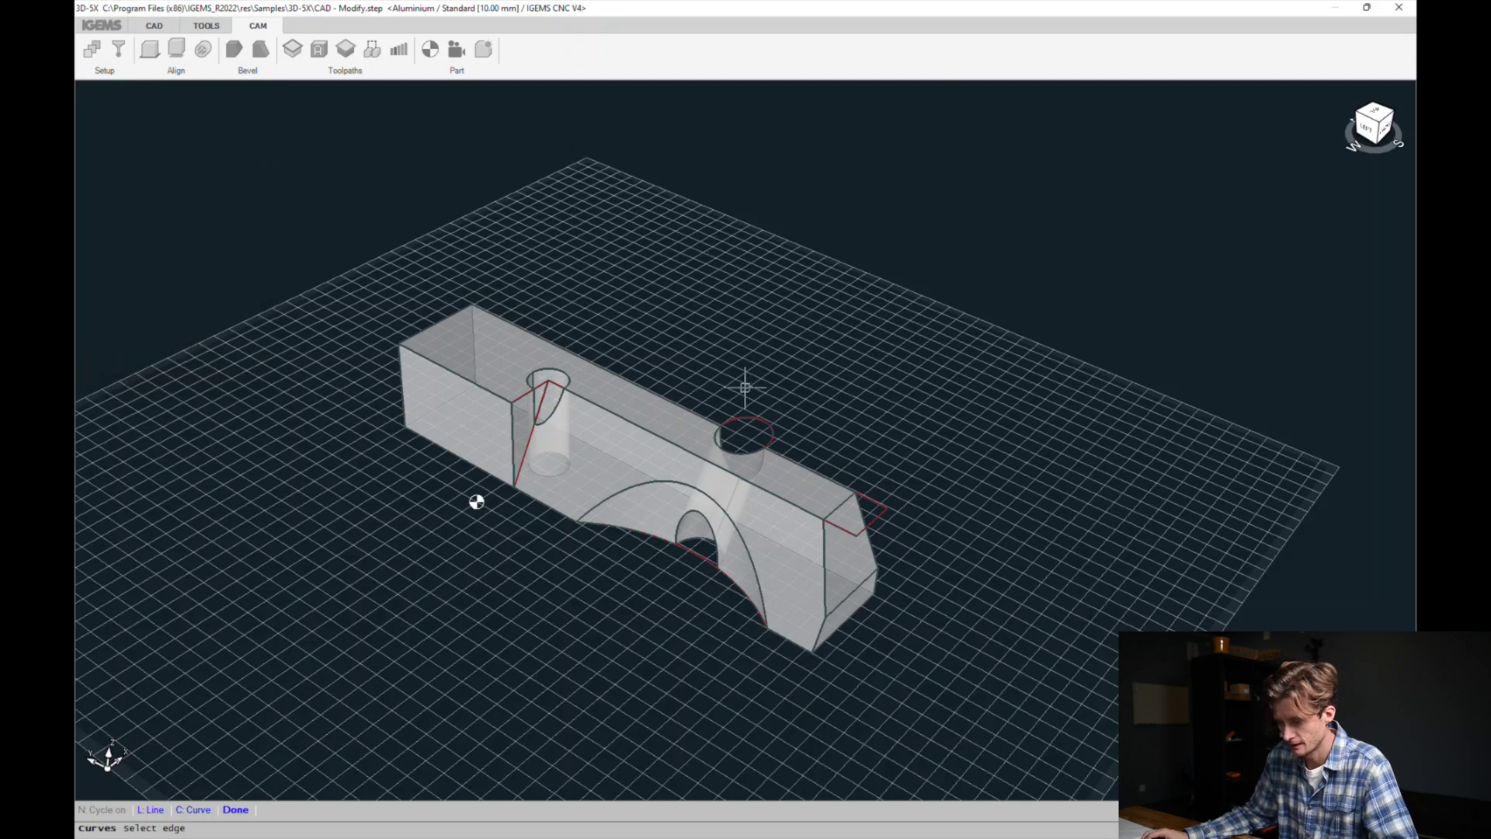
pyautogui.click(747, 417)
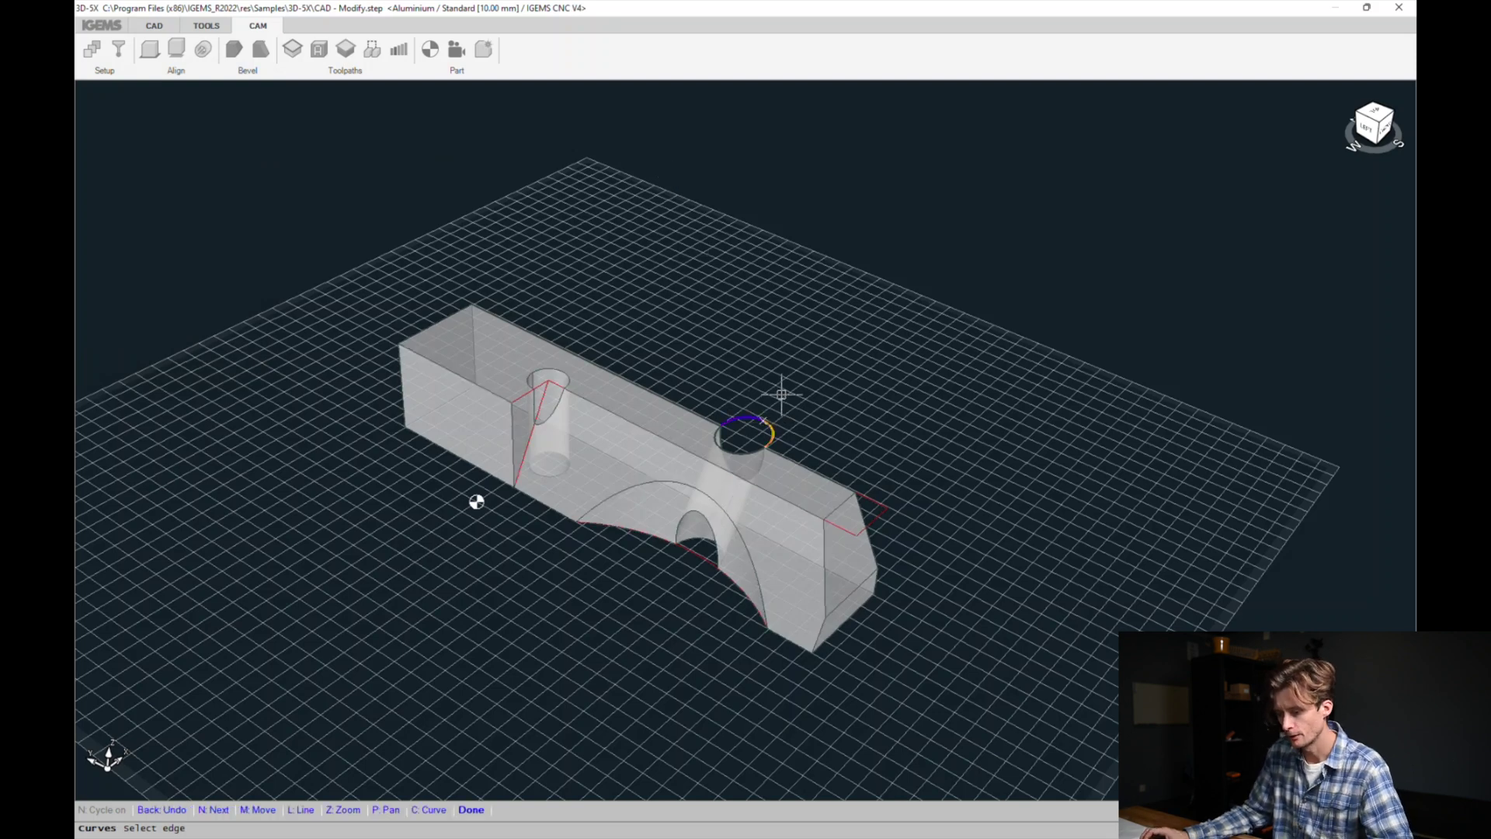
# Complete the closed curve around the slanted hole's top opening through the other projected arc and the hole's own edge.
pyautogui.scroll(5, 781, 394)
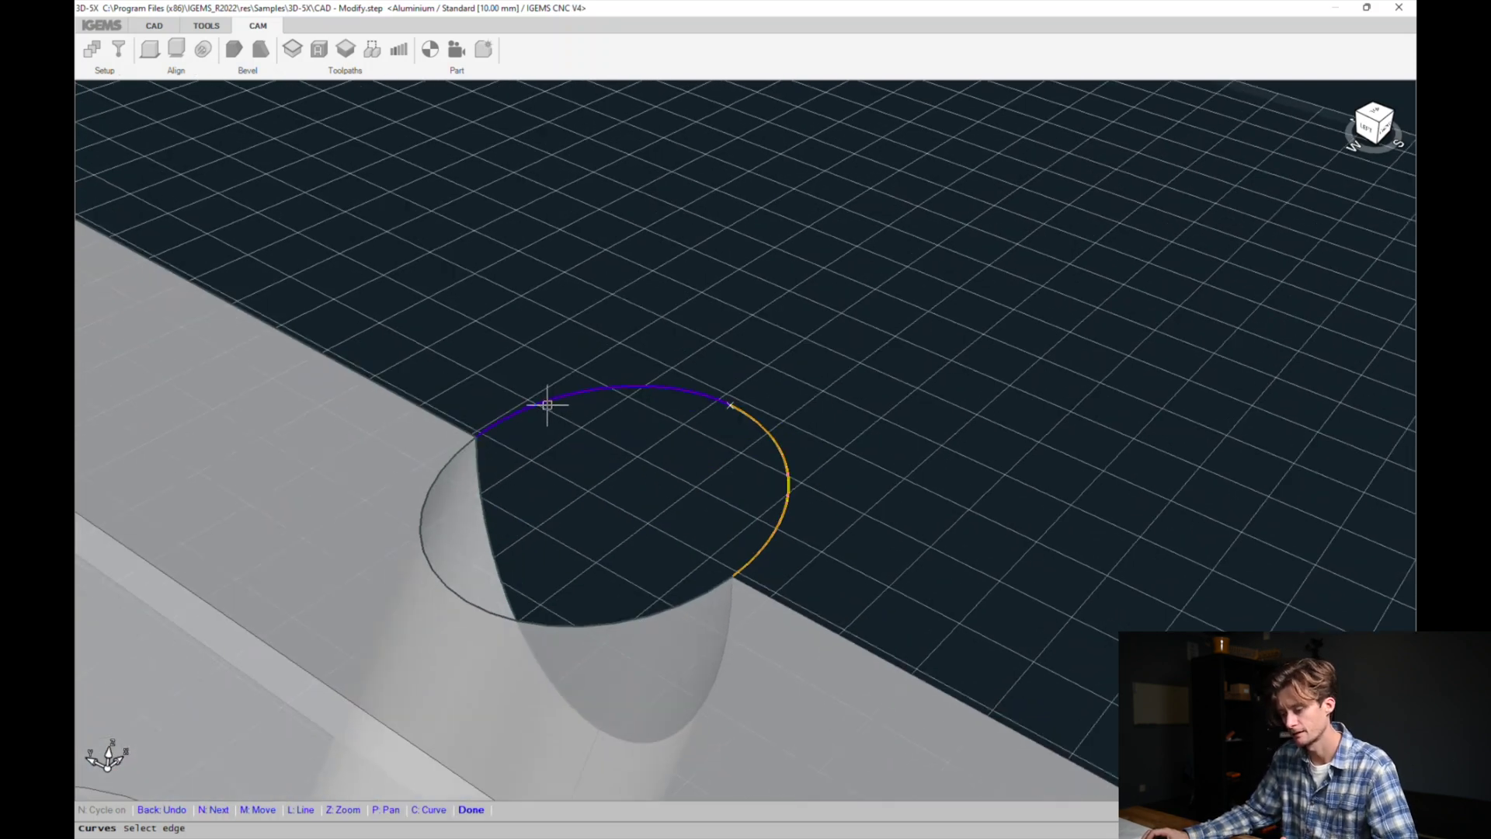
pyautogui.click(708, 398)
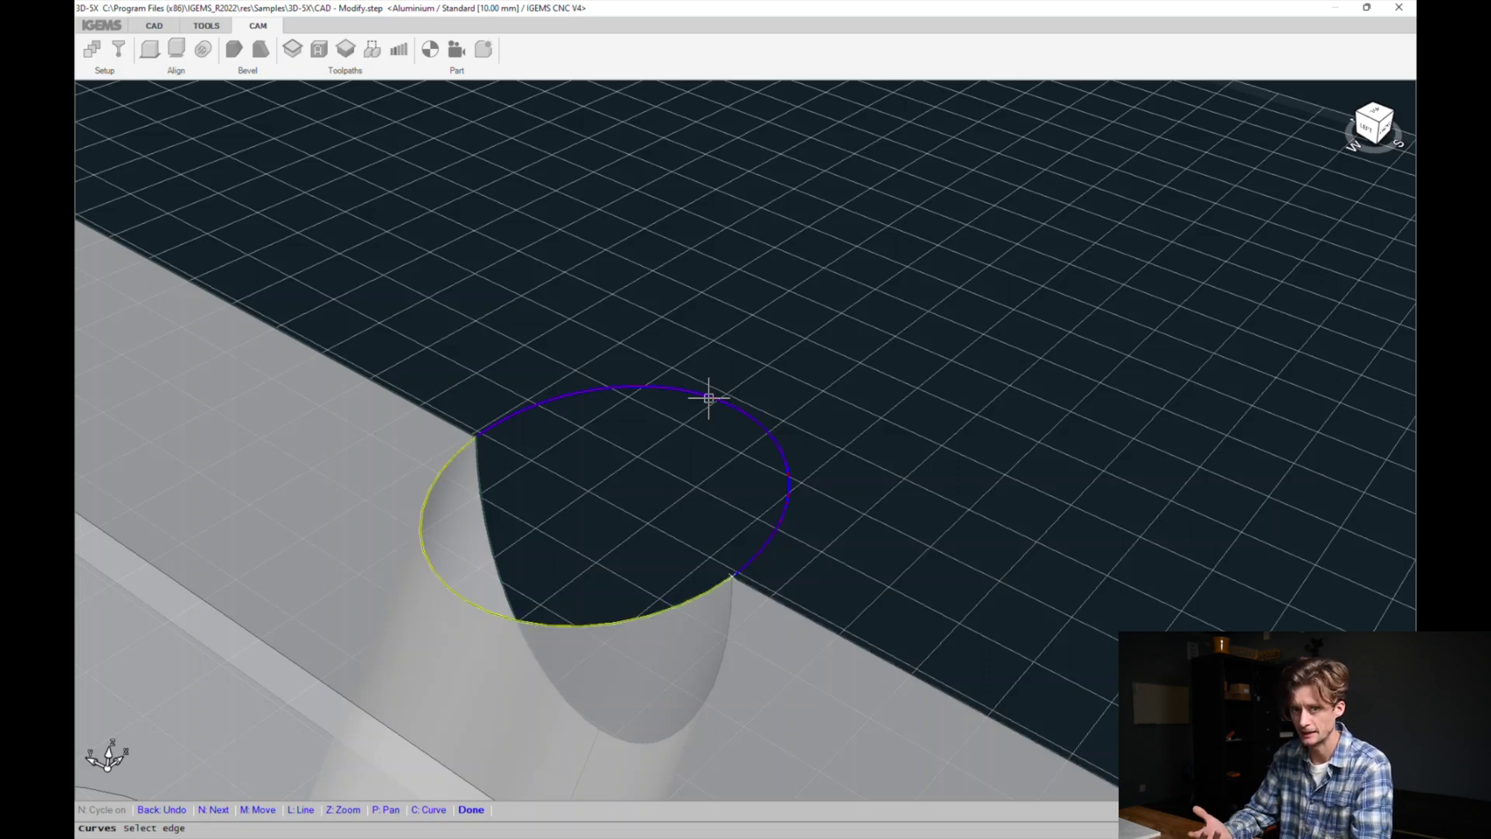
pyautogui.click(708, 397)
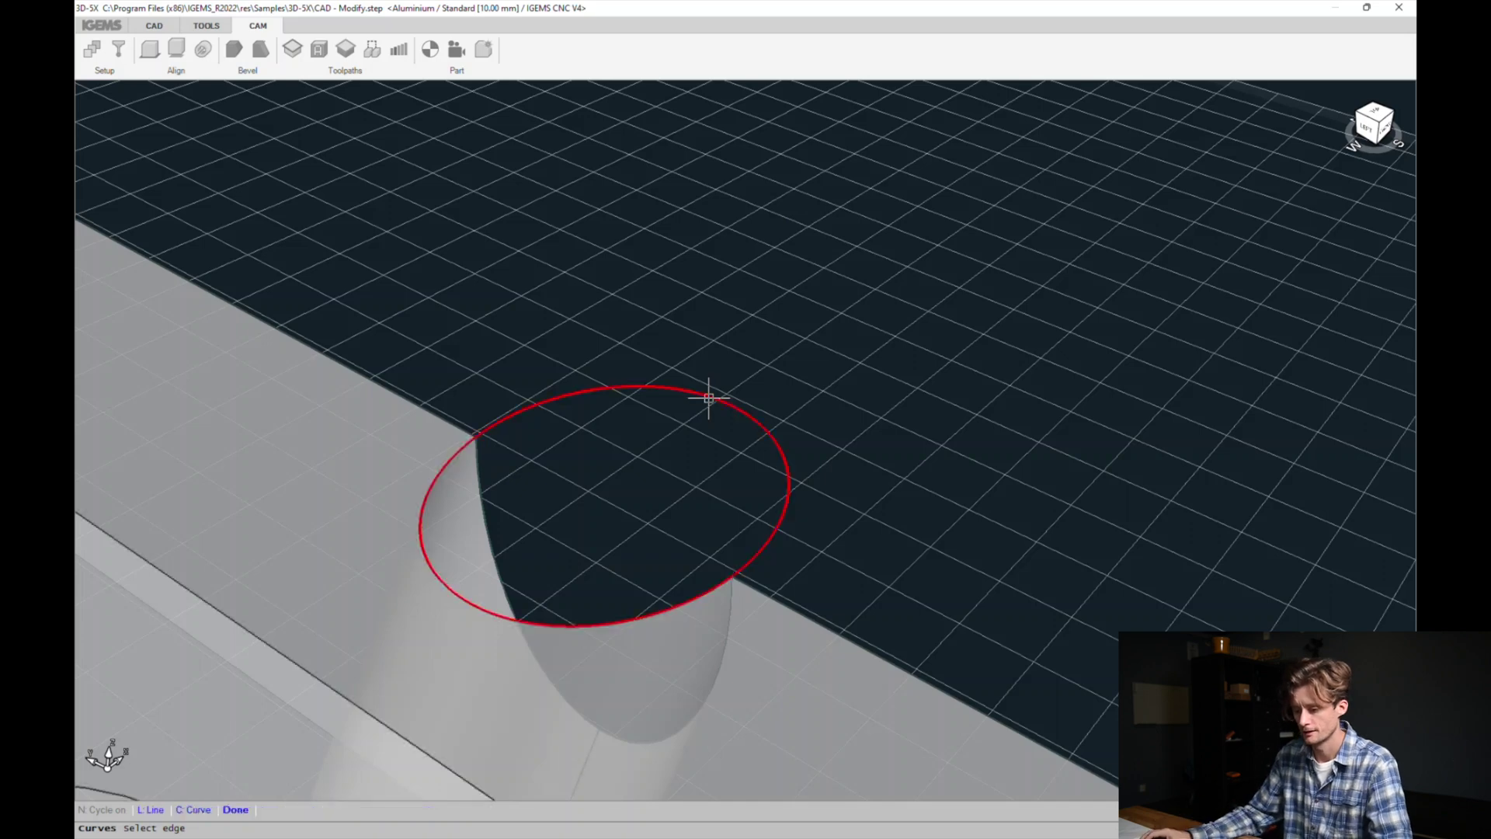
pyautogui.scroll(-5, 891, 302)
pyautogui.scroll(-2, 906, 267)
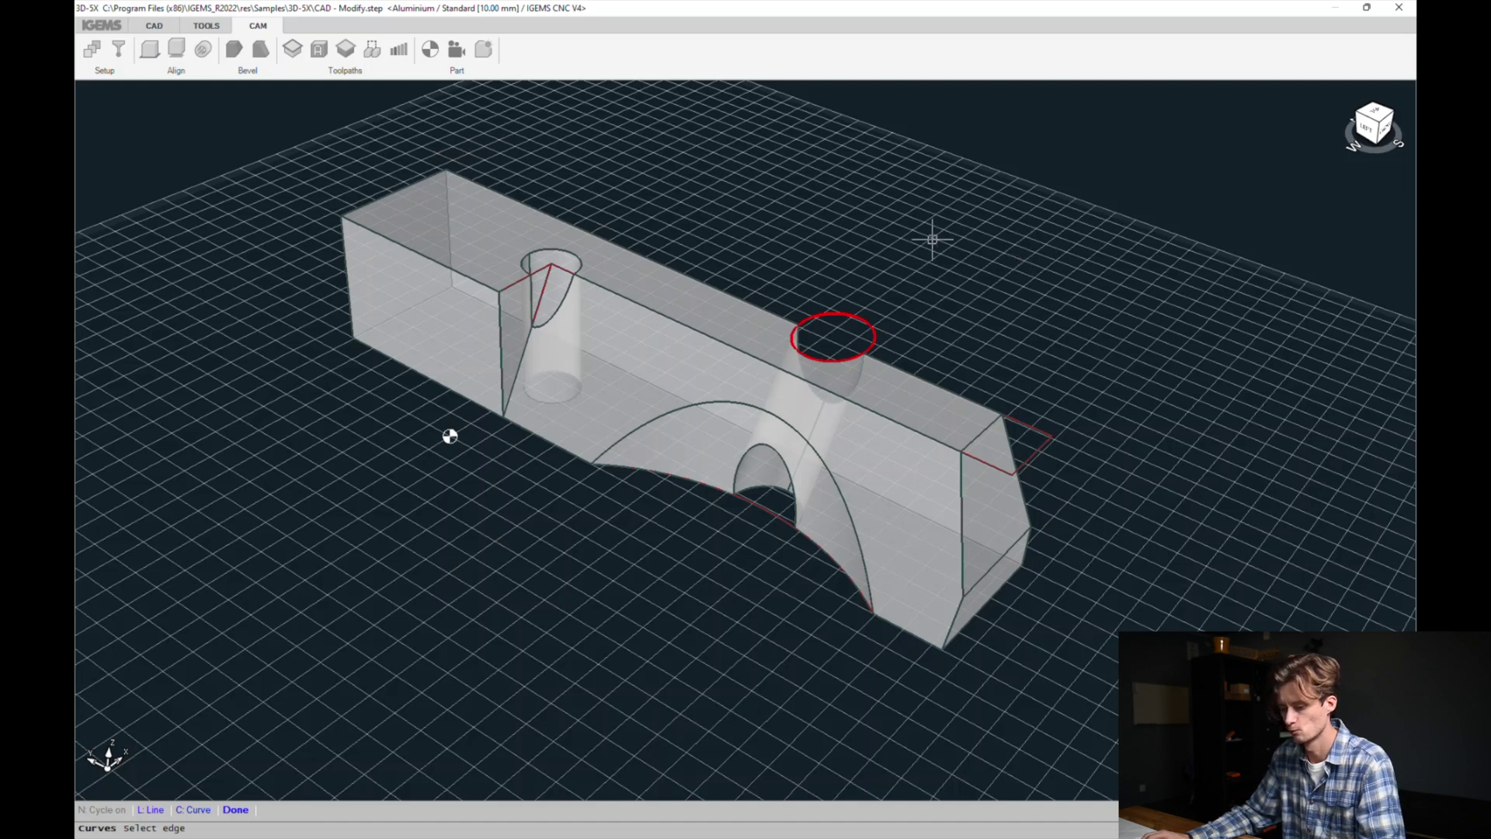
pyautogui.rightClick(825, 246)
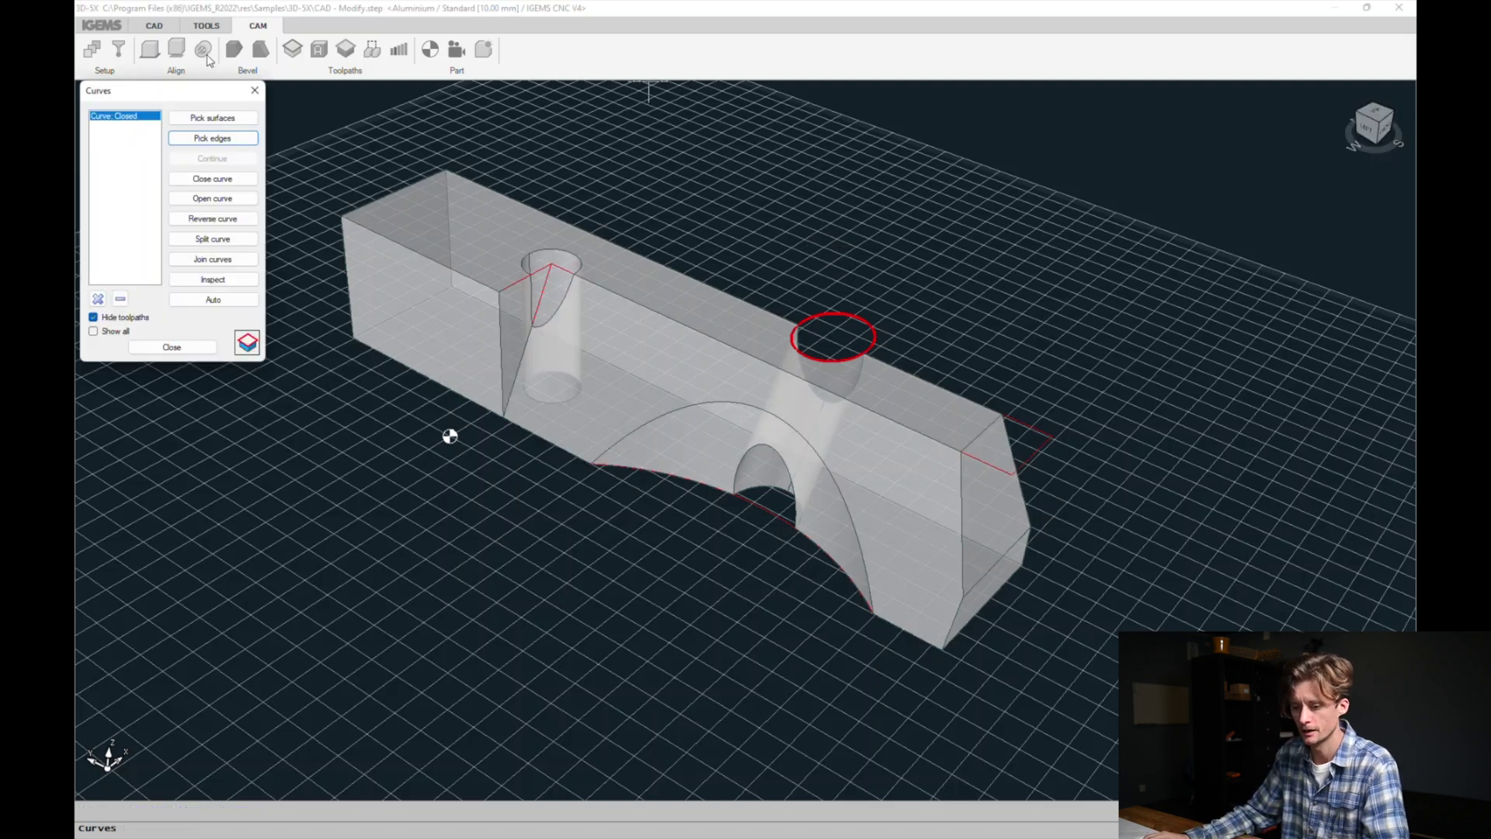
pyautogui.click(254, 90)
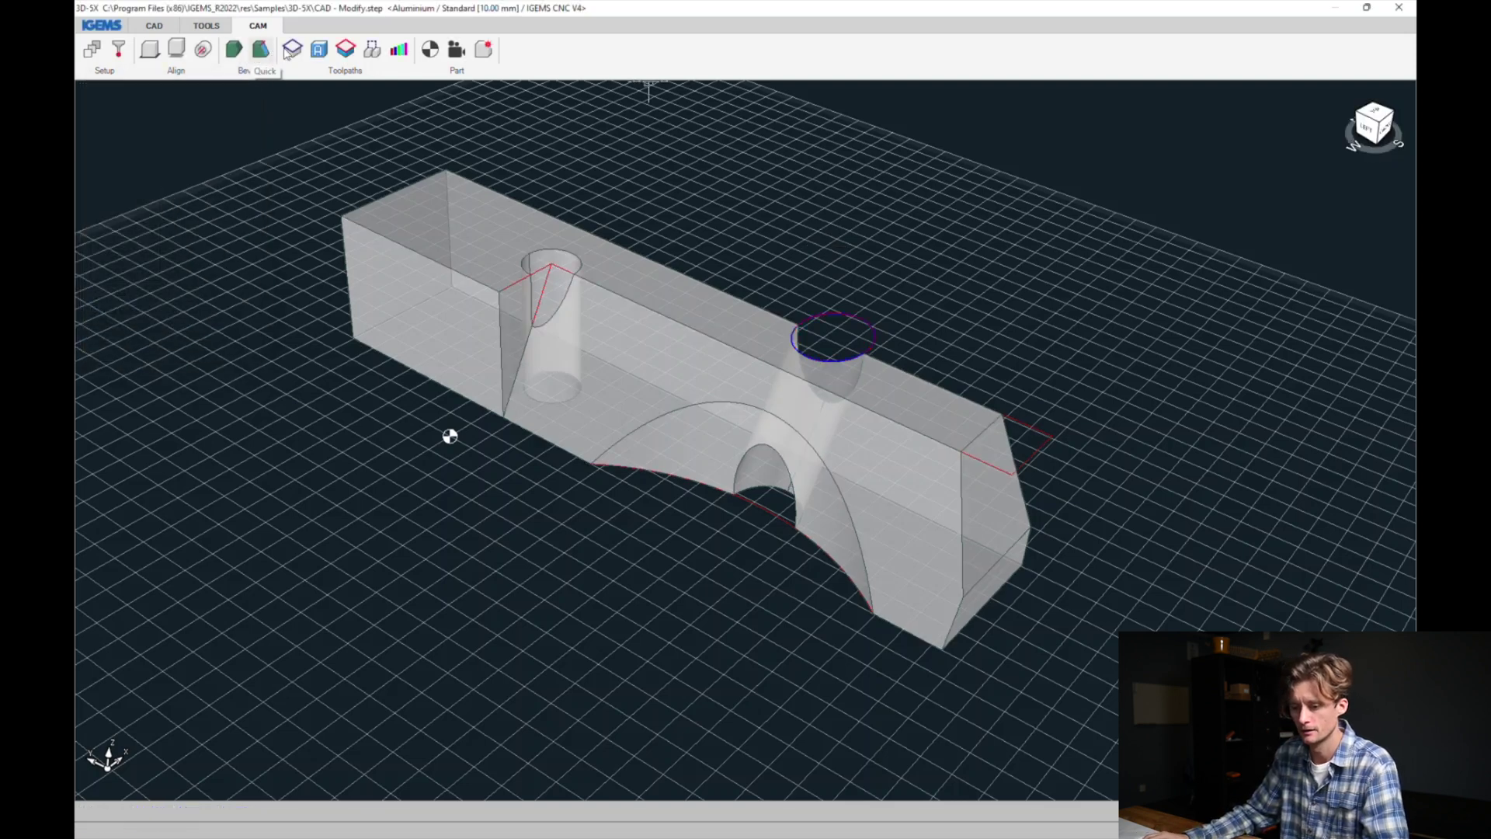
# Draw a line across the curved cutout, connecting its two endpoints on the block's lower long edge.
pyautogui.click(173, 27)
pyautogui.click(208, 49)
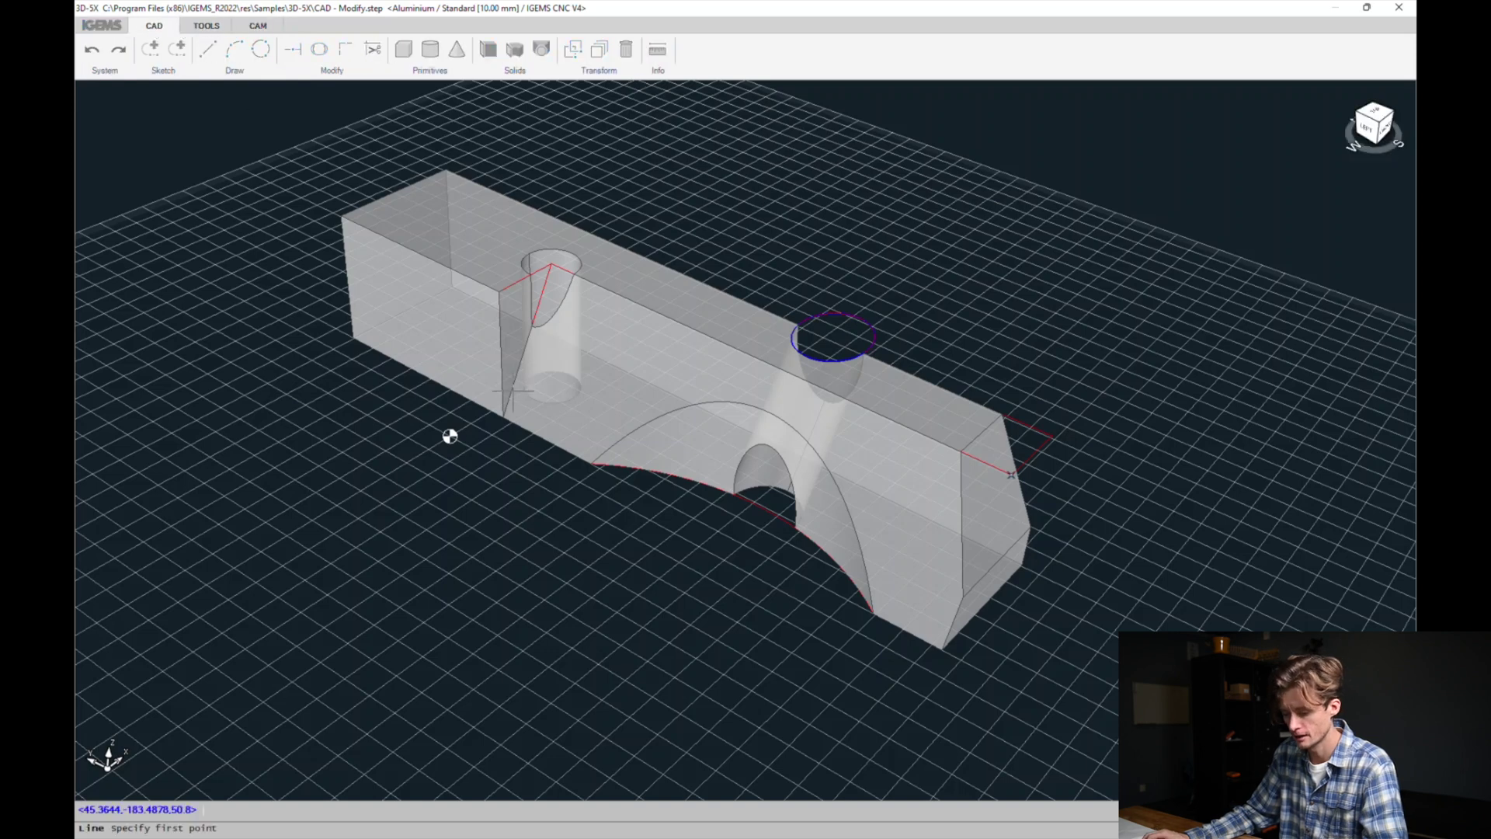
pyautogui.click(592, 465)
pyautogui.click(873, 613)
pyautogui.press('Escape')
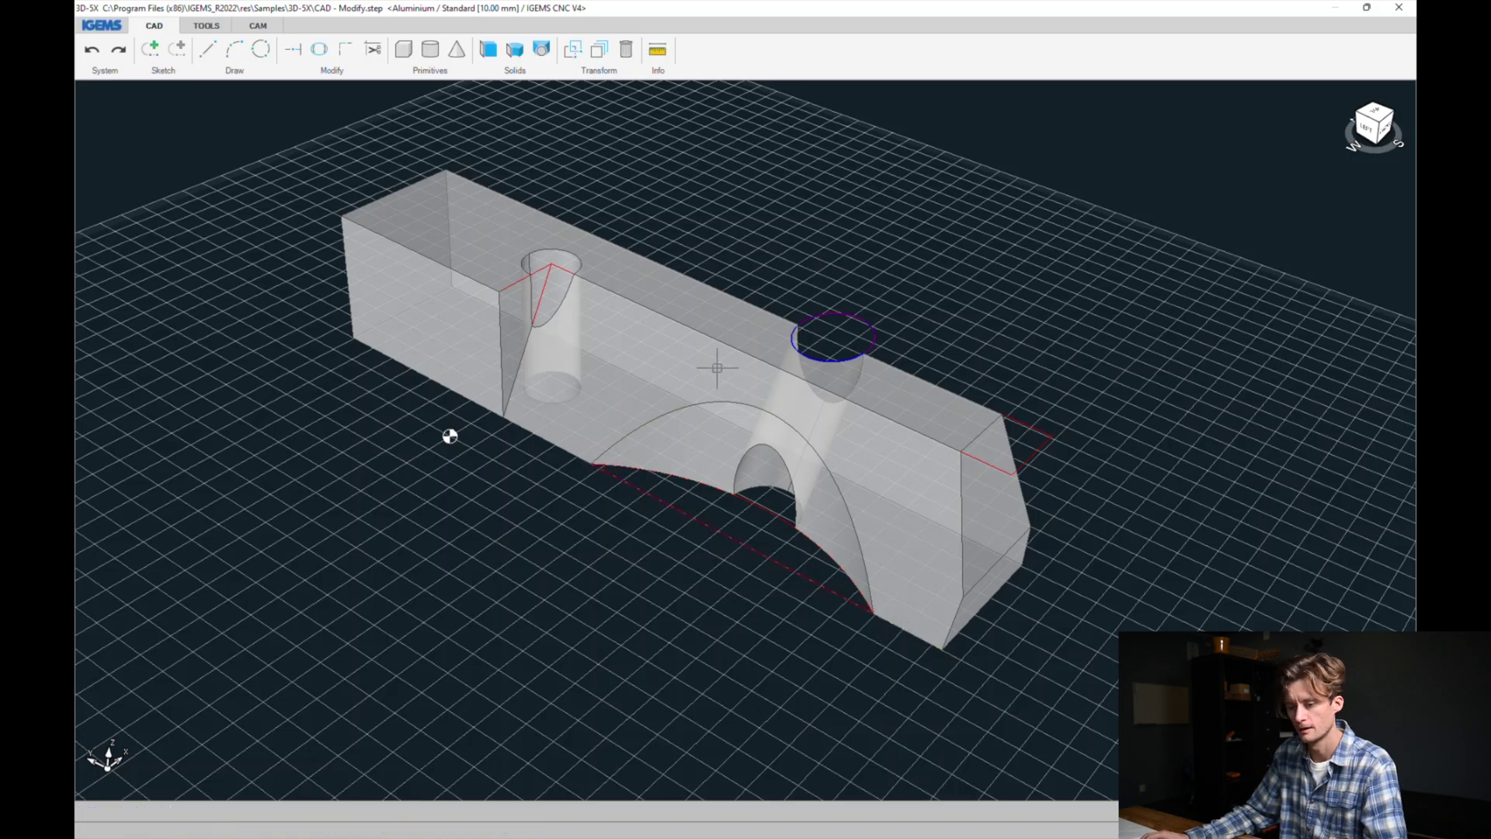
# Build a second toolpath curve by chaining the block's bottom edges from one end of the curved cutout around to its other end.
pyautogui.click(258, 26)
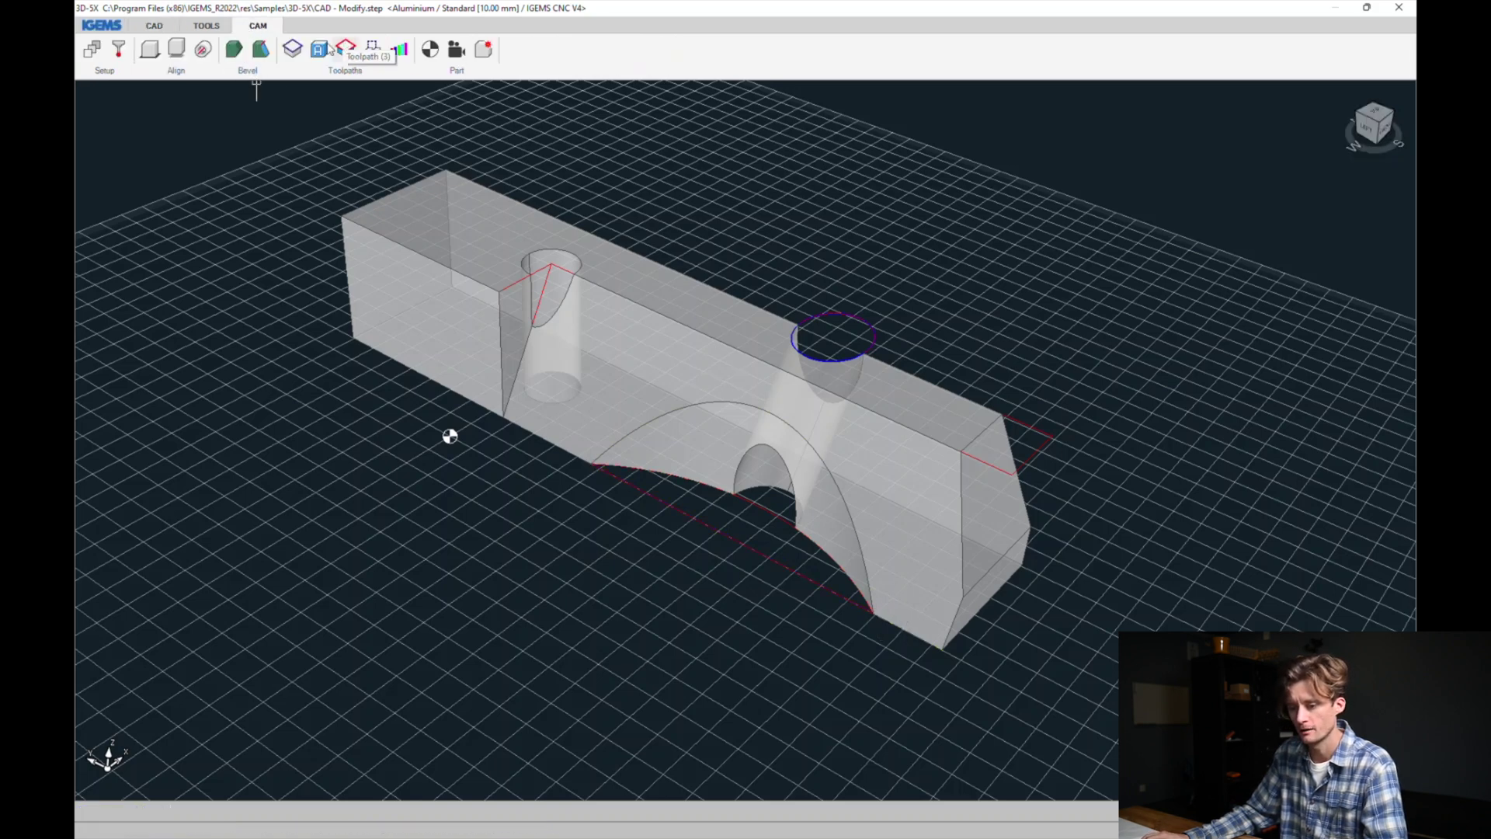
pyautogui.click(293, 50)
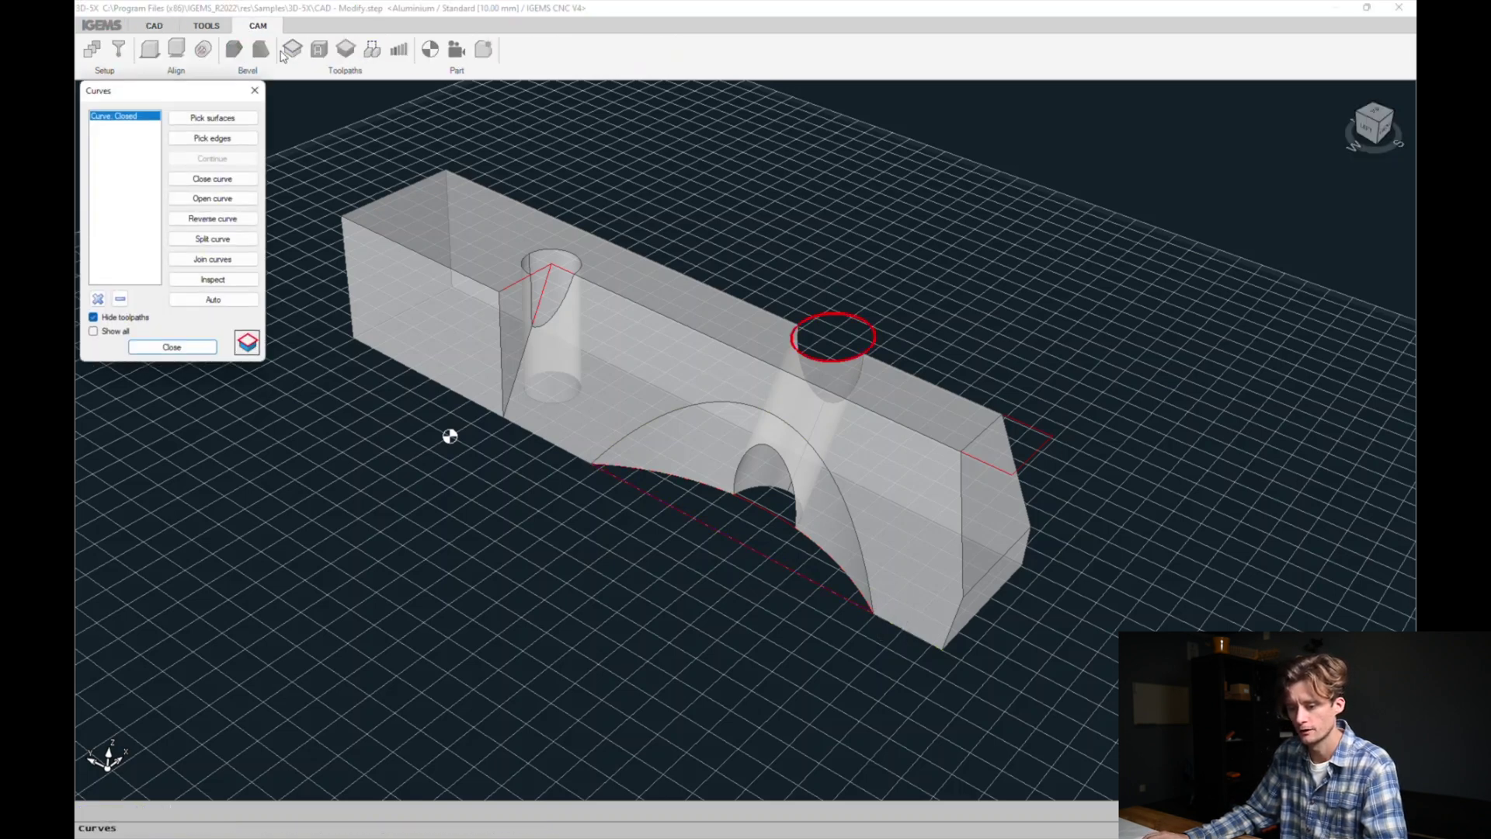
pyautogui.click(225, 145)
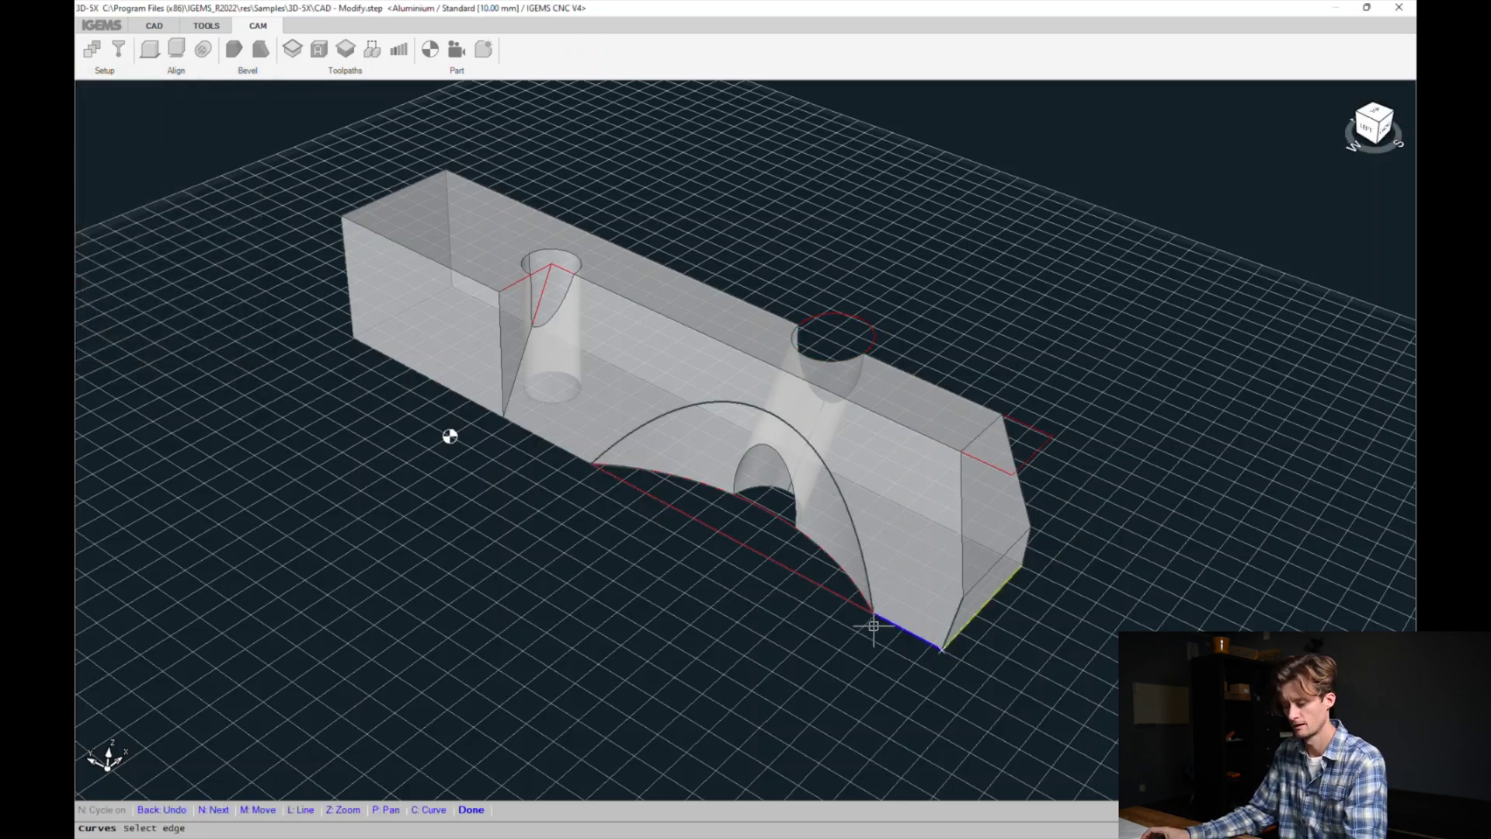
pyautogui.click(1134, 626)
pyautogui.click(1129, 626)
pyautogui.press('n')
pyautogui.press('n')
pyautogui.press('n')
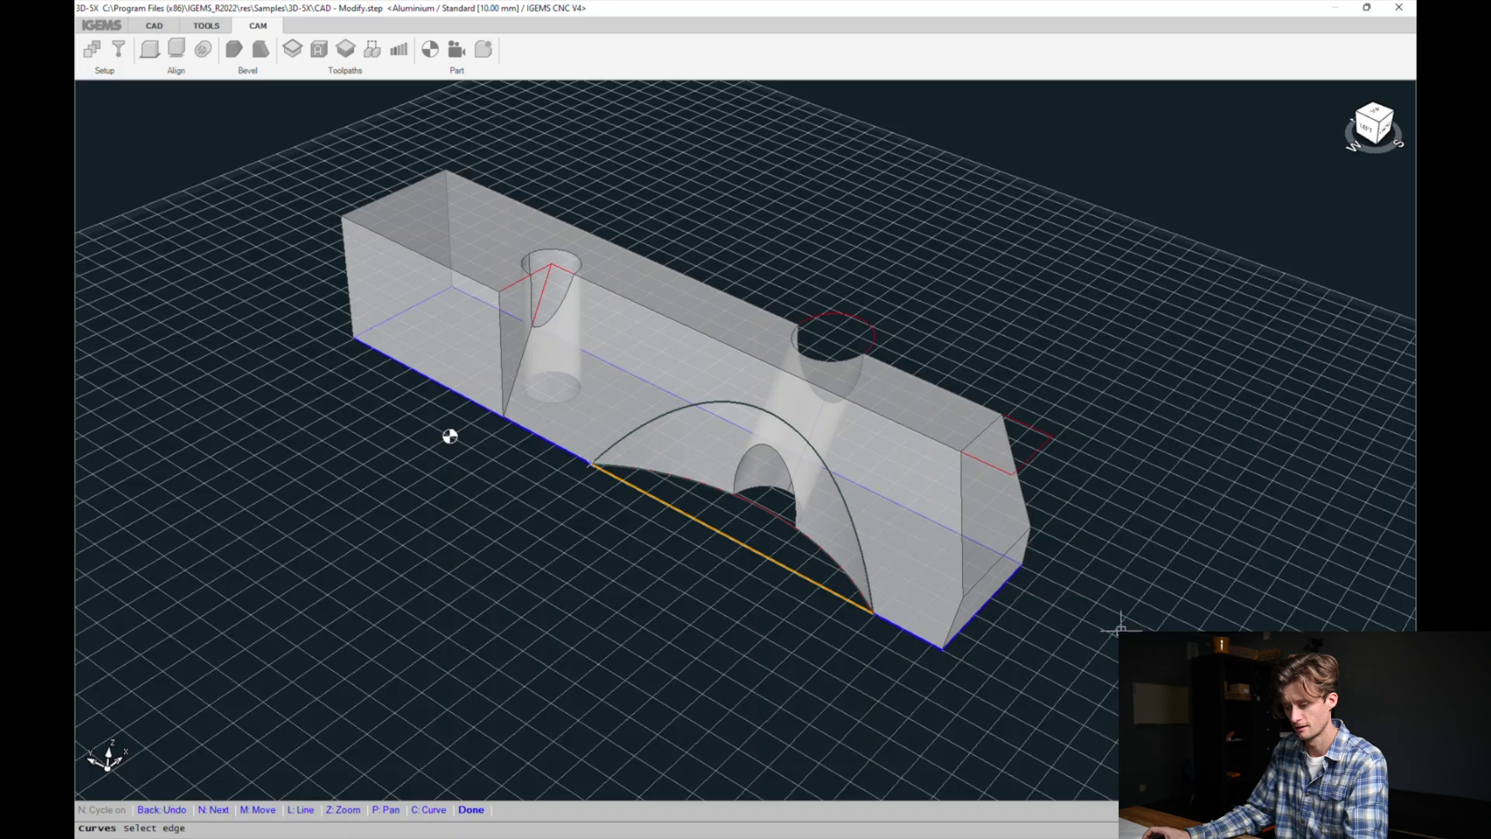
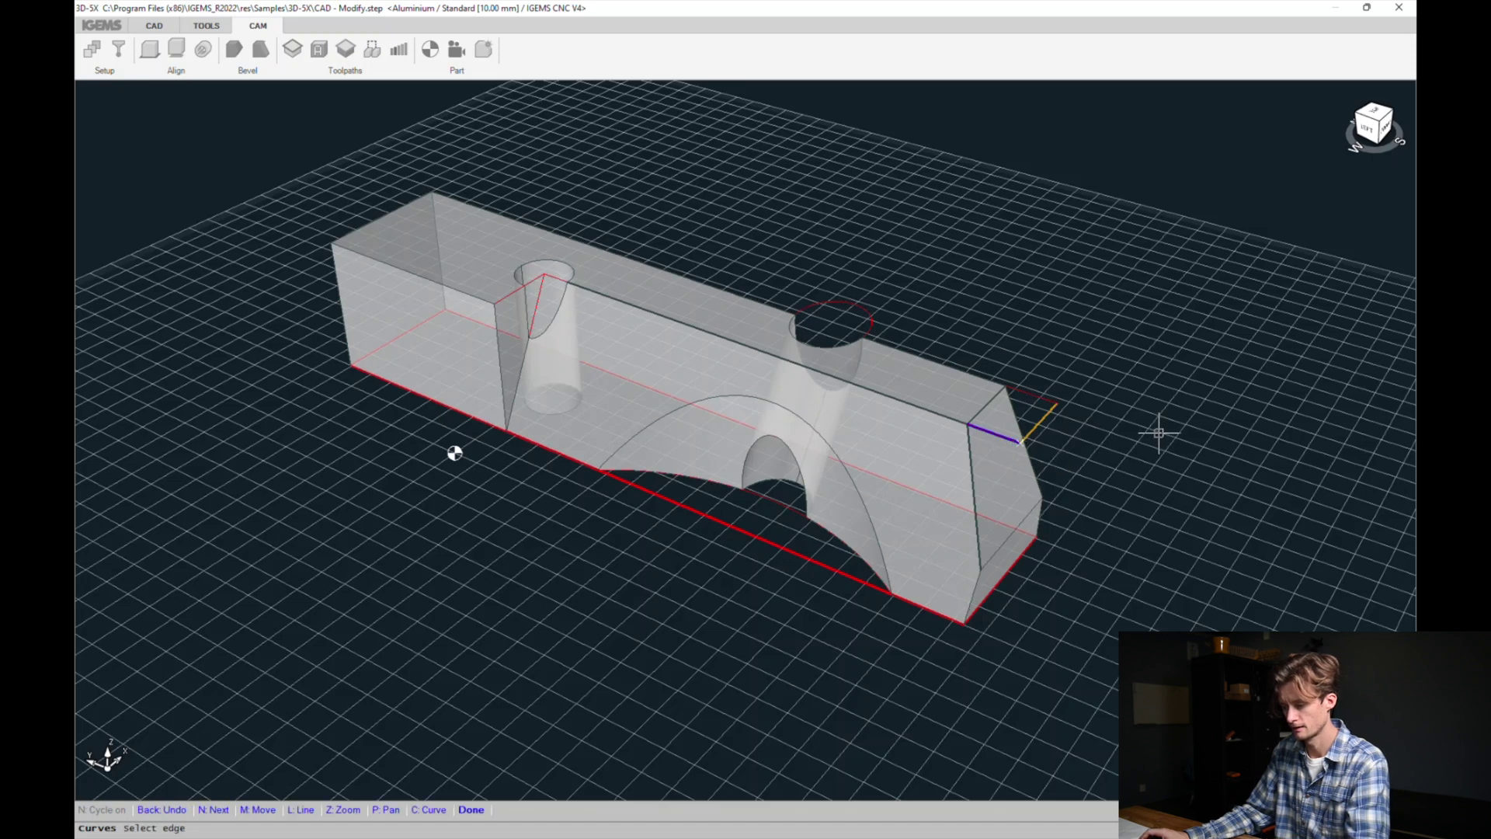
# Continue the third toolpath curve along the projected outline that extends past the block's slanted end.
pyautogui.click(1135, 429)
pyautogui.click(1077, 381)
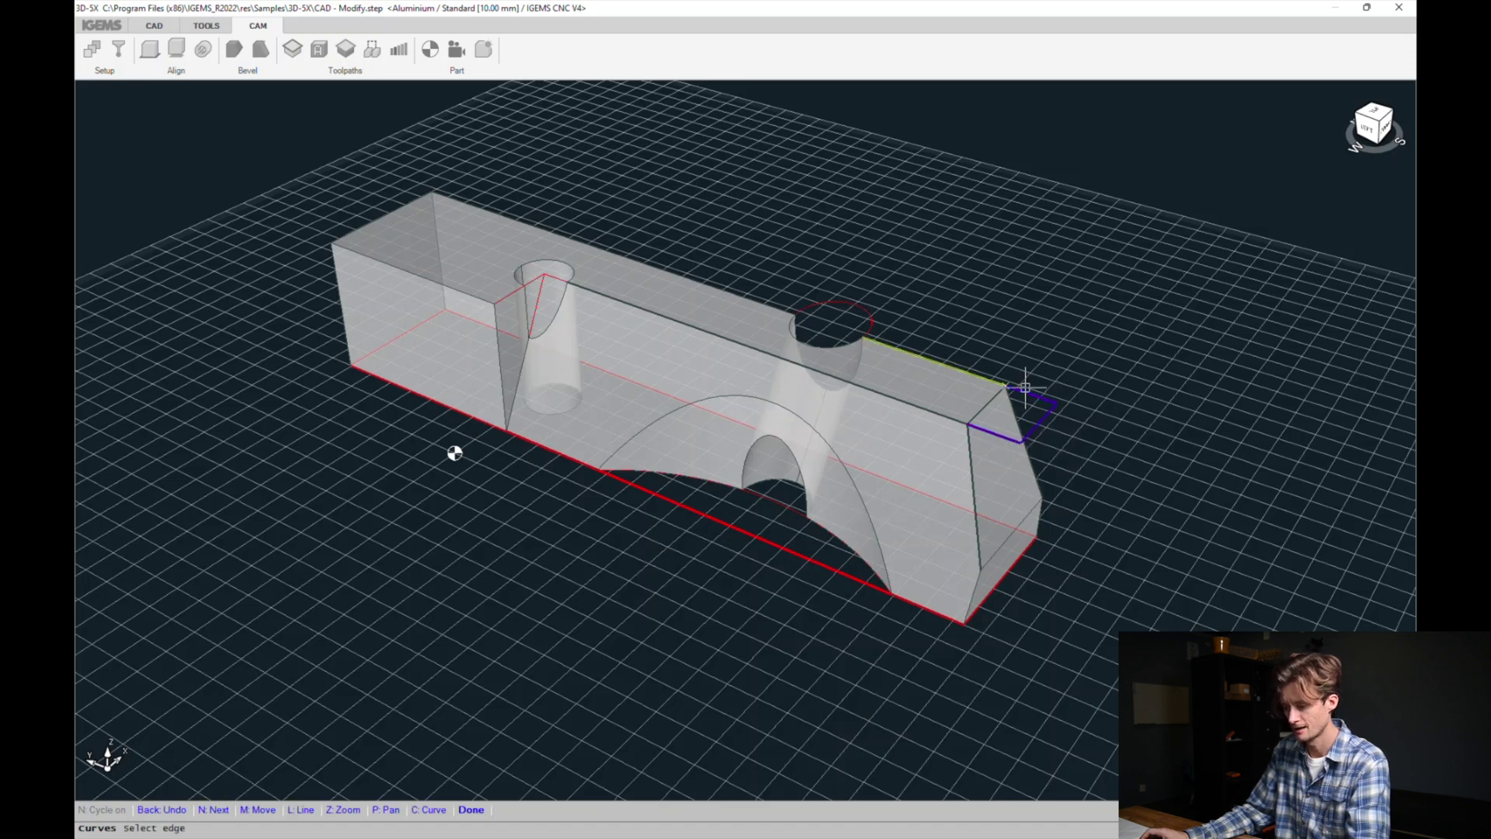
pyautogui.moveTo(862, 341); pyautogui.dragTo(844, 405, button='middle')
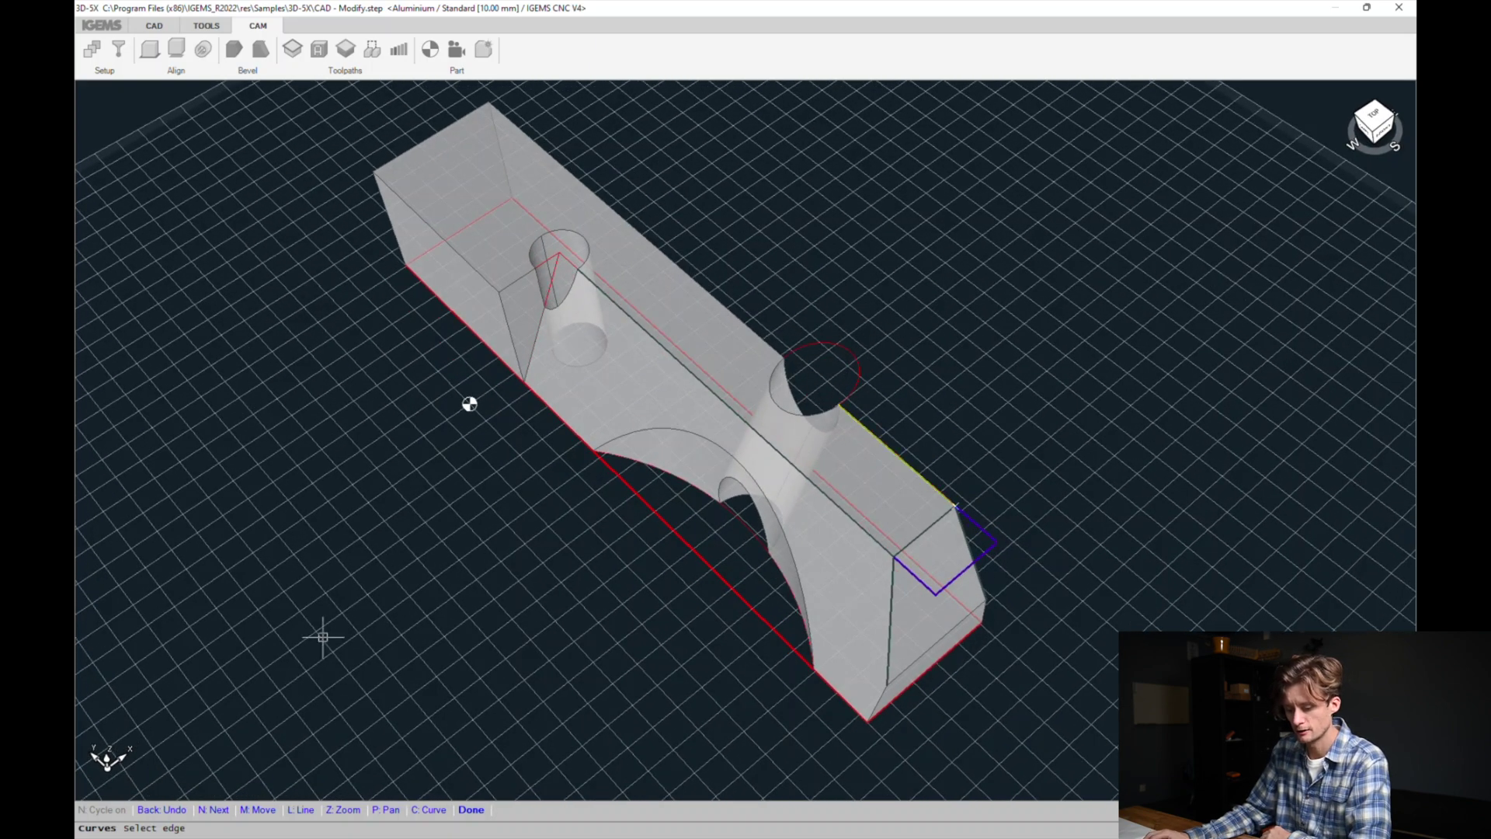
# Add a straight line to the curve from the block's near upper corner along the top face to the endpoint at the far rear corner.
pyautogui.click(308, 812)
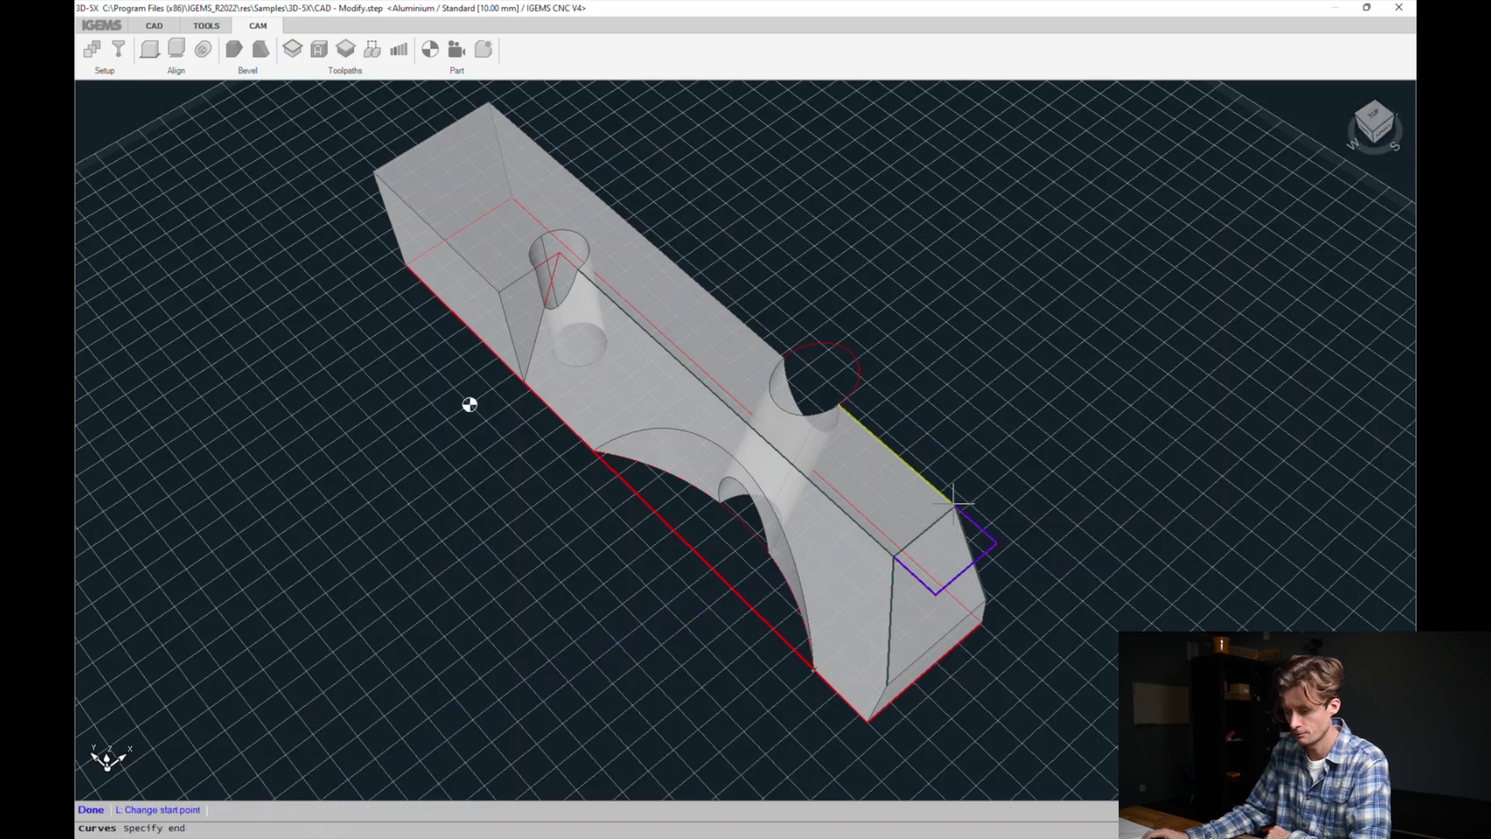
pyautogui.moveTo(839, 282); pyautogui.dragTo(689, 186, button='middle')
pyautogui.rightClick(617, 172)
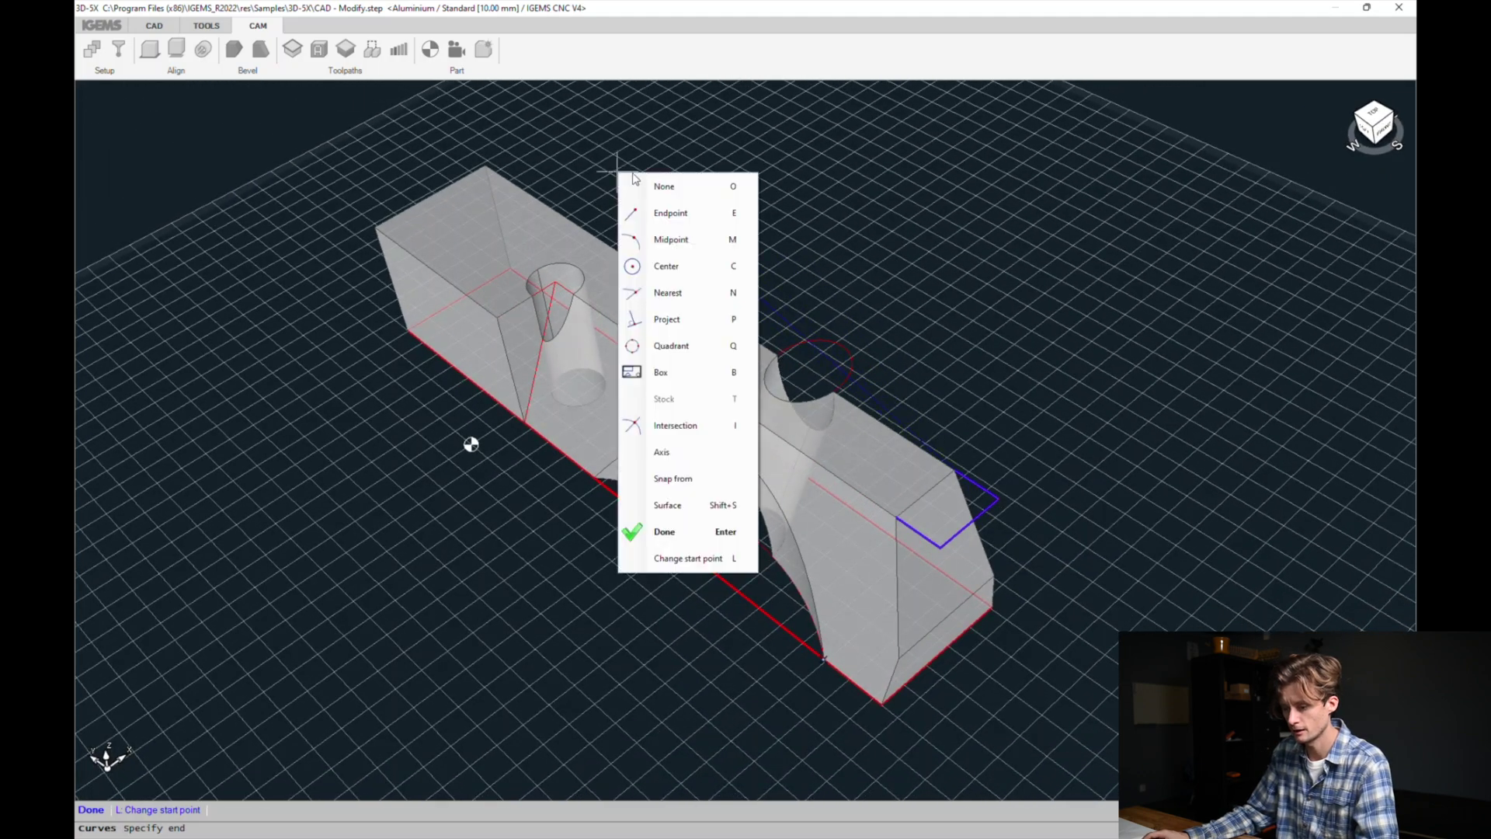
pyautogui.click(670, 213)
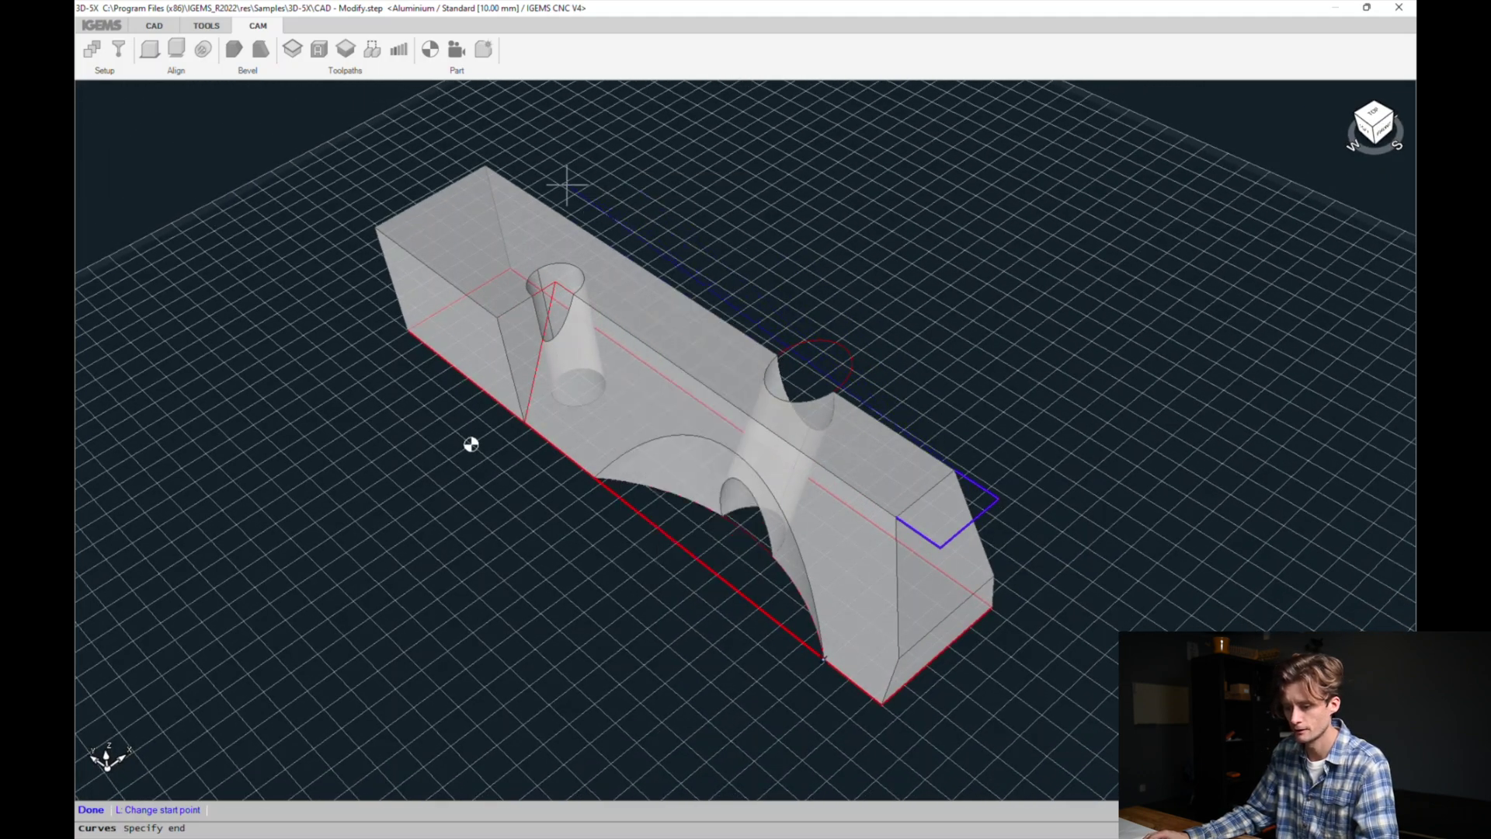
pyautogui.click(485, 163)
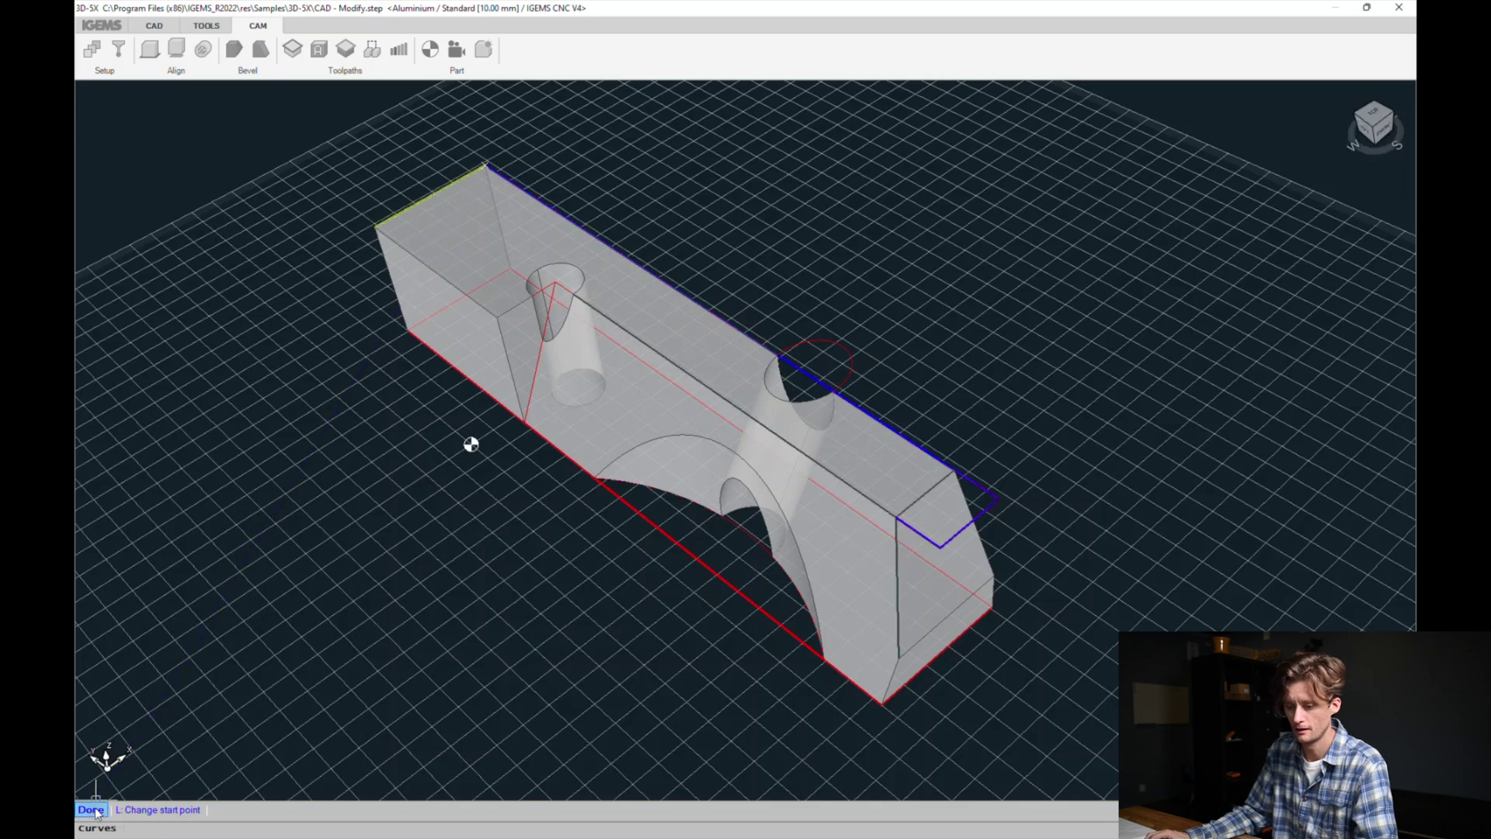
# Extend the upper curve along the top edges of the block's far end toward the notch beside the vertical hole.
pyautogui.press('n')
pyautogui.click(259, 379)
pyautogui.press('n')
pyautogui.click(263, 379)
pyautogui.scroll(5, 485, 234)
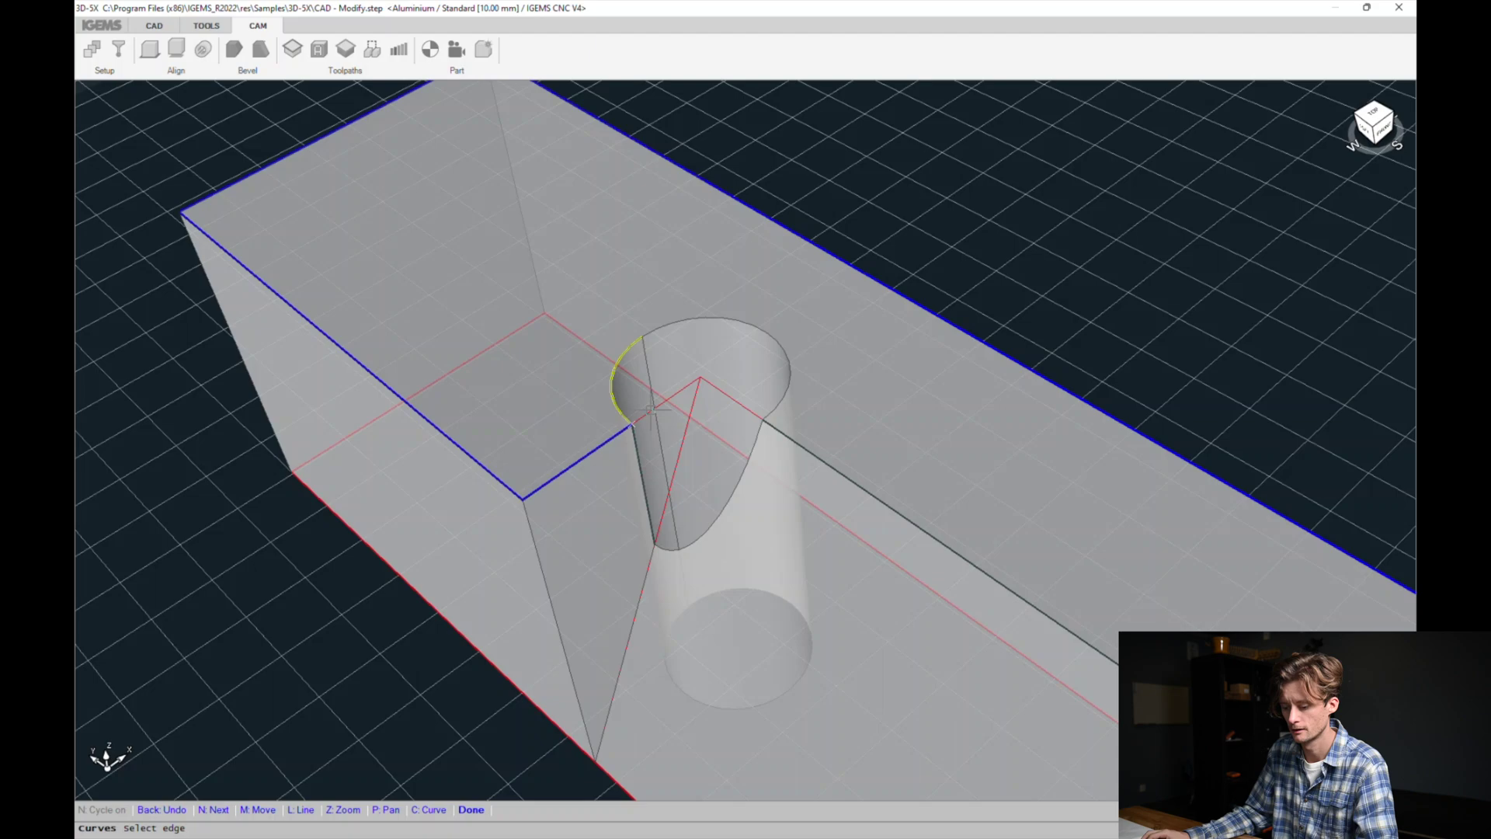
pyautogui.moveTo(700, 472); pyautogui.dragTo(818, 389, button='middle')
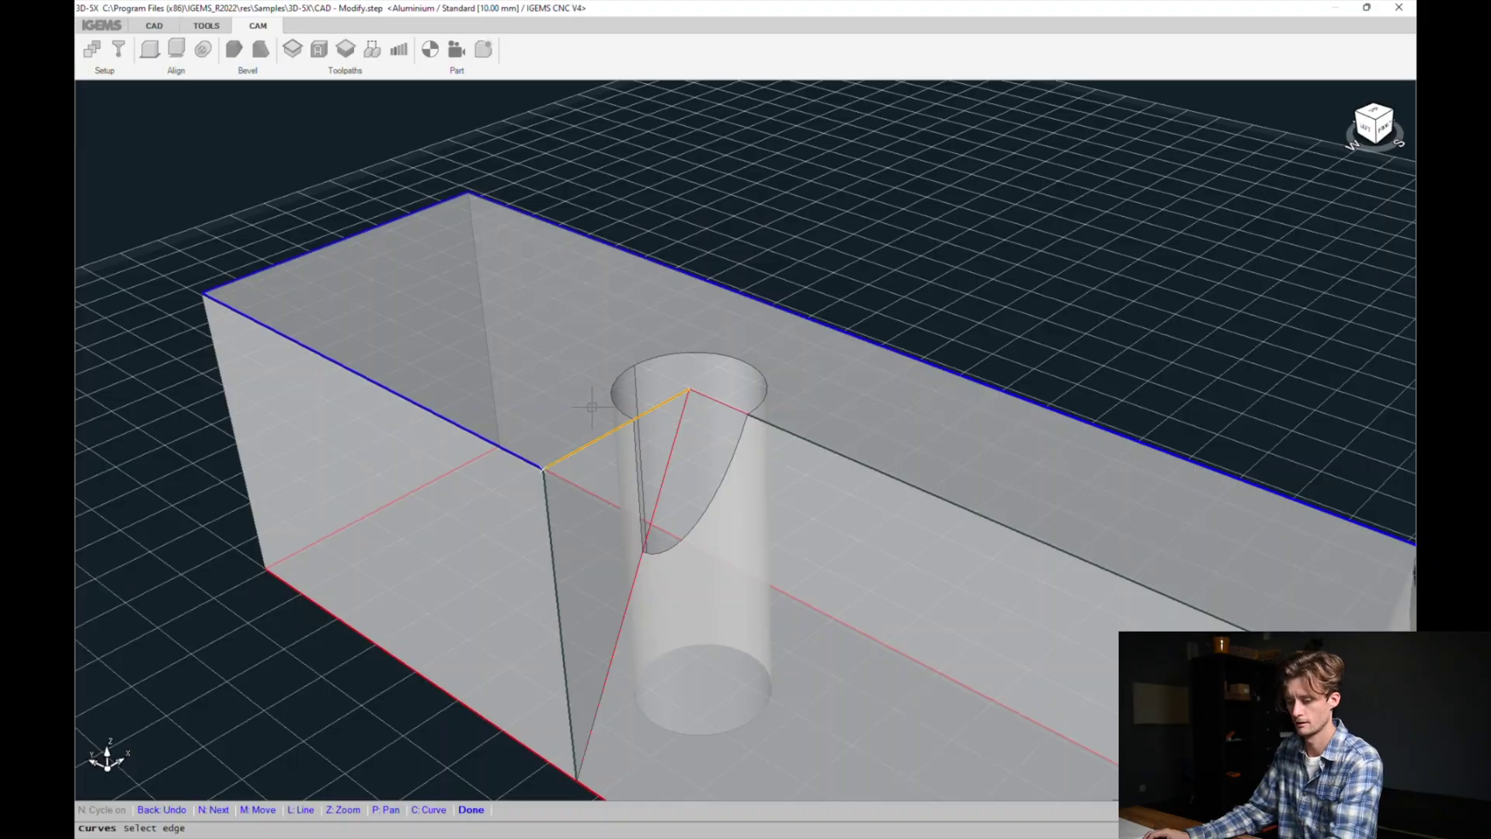
# Complete the closed upper curve through the front top edge and the projected helper lines meeting over the vertical hole.
pyautogui.click(592, 406)
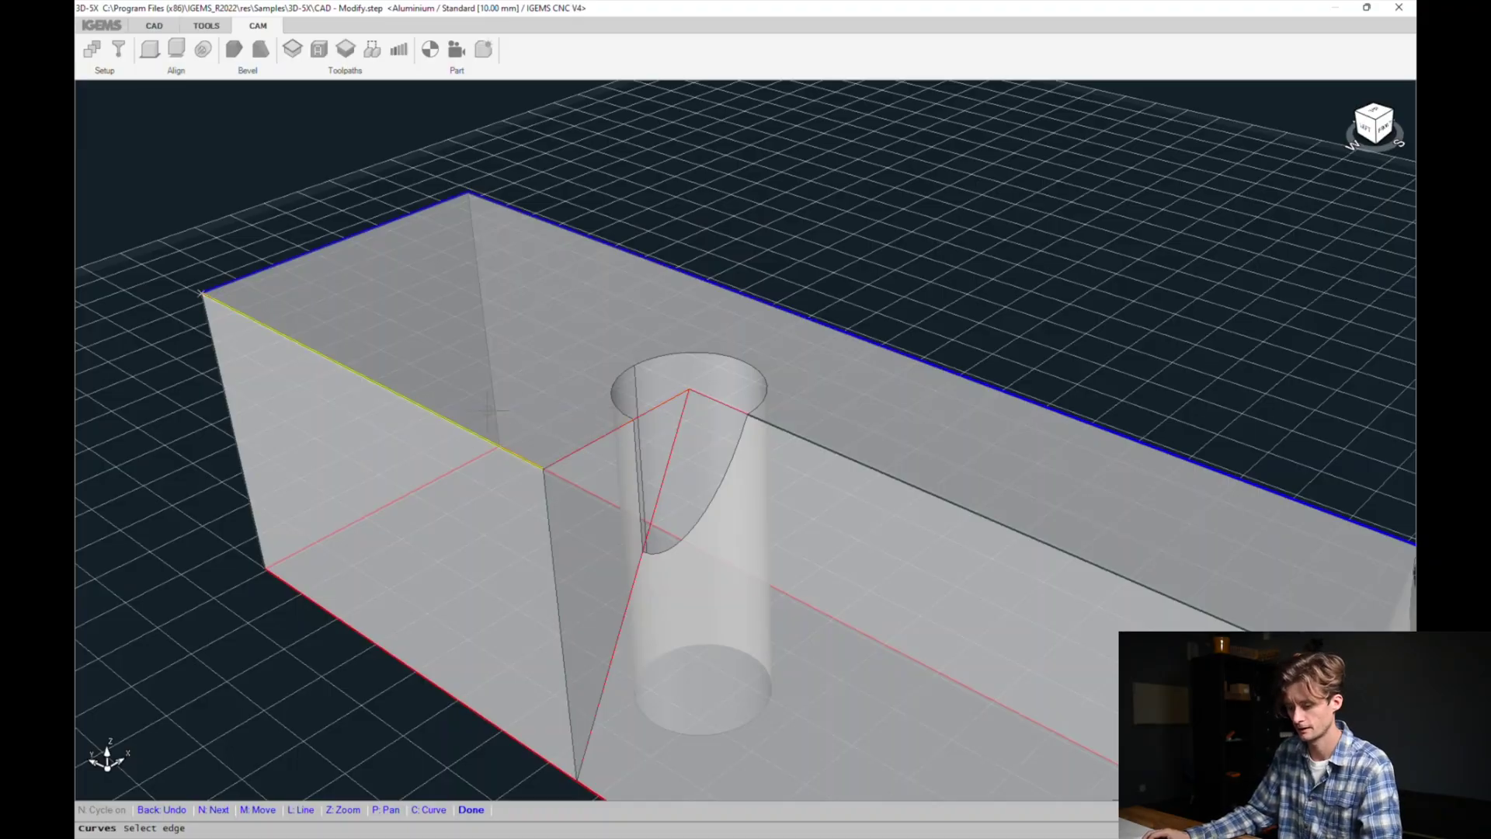
pyautogui.click(532, 373)
pyautogui.click(599, 439)
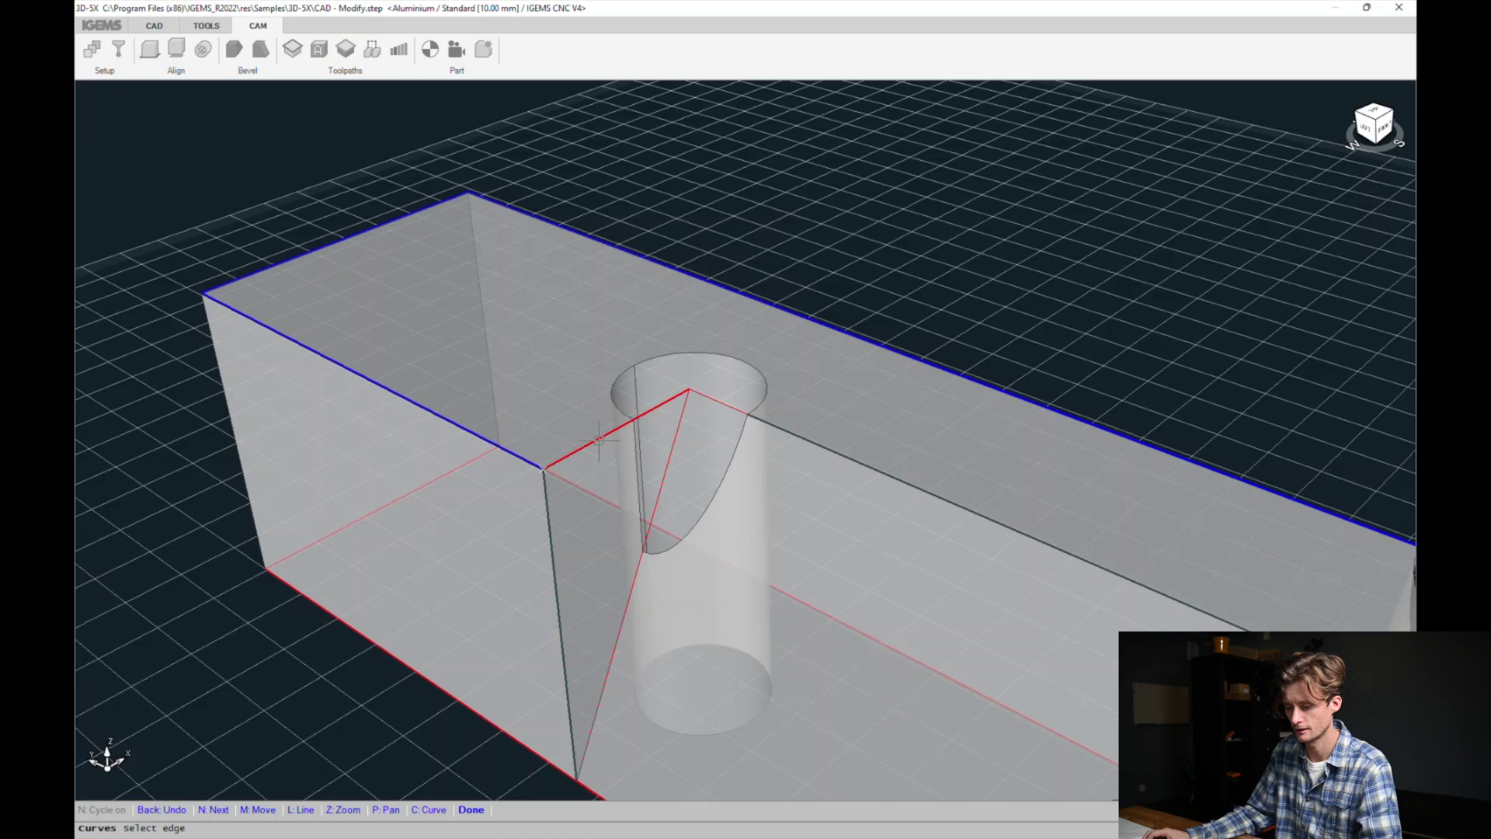
pyautogui.click(657, 391)
pyautogui.click(657, 391)
pyautogui.scroll(-5, 655, 400)
pyautogui.click(656, 400)
# Create an open toolpath curve from the edge where the block's slanted end face meets its short vertical face.
pyautogui.moveTo(732, 579); pyautogui.dragTo(810, 448, button='middle')
pyautogui.click(718, 538)
pyautogui.click(869, 599)
pyautogui.rightClick(940, 542)
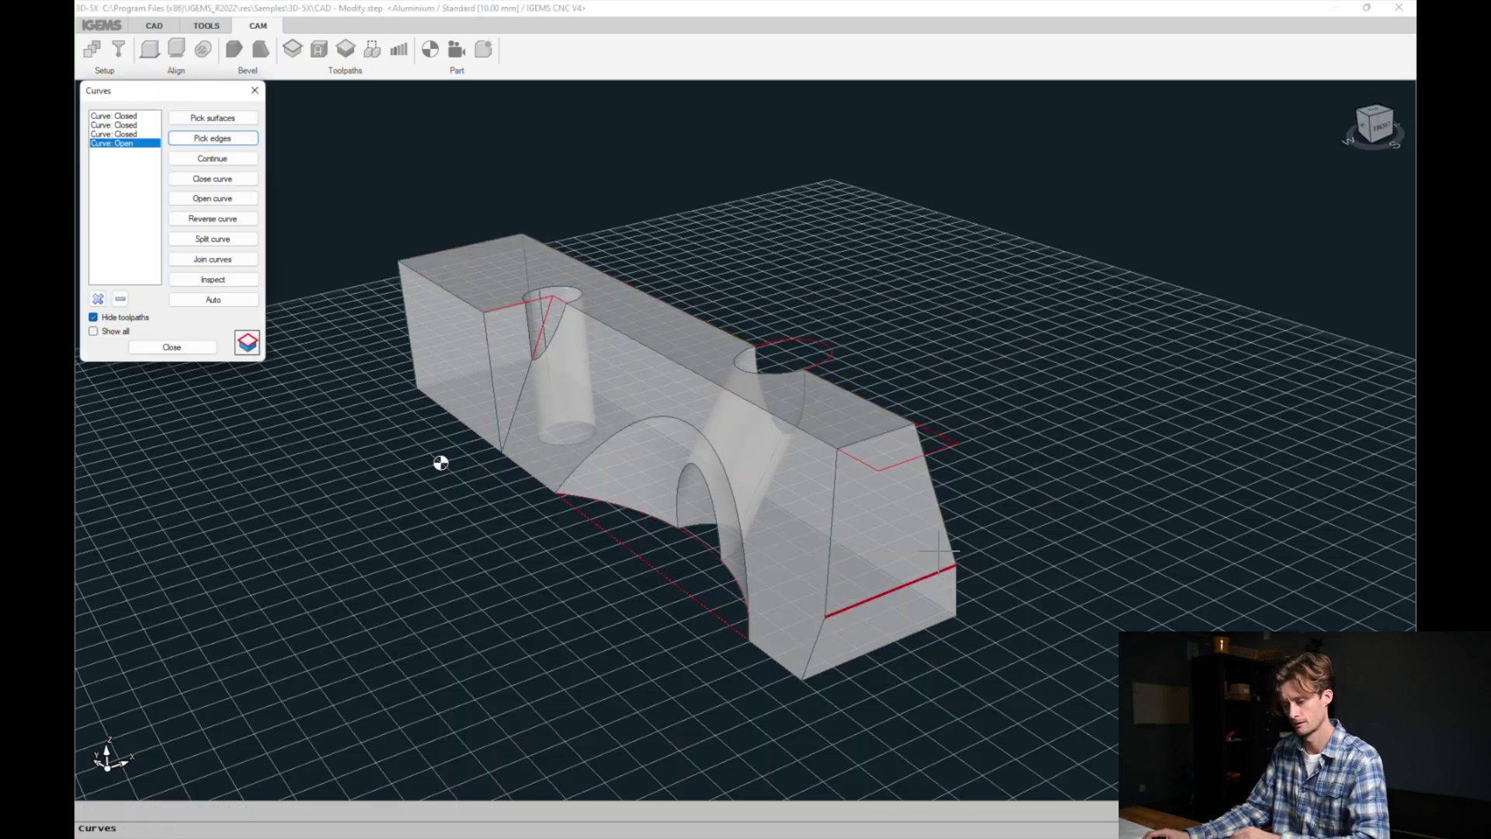
# Check the three closed curves one by one and create an open curve from the curved cutout's bottom arc edge.
pyautogui.click(119, 134)
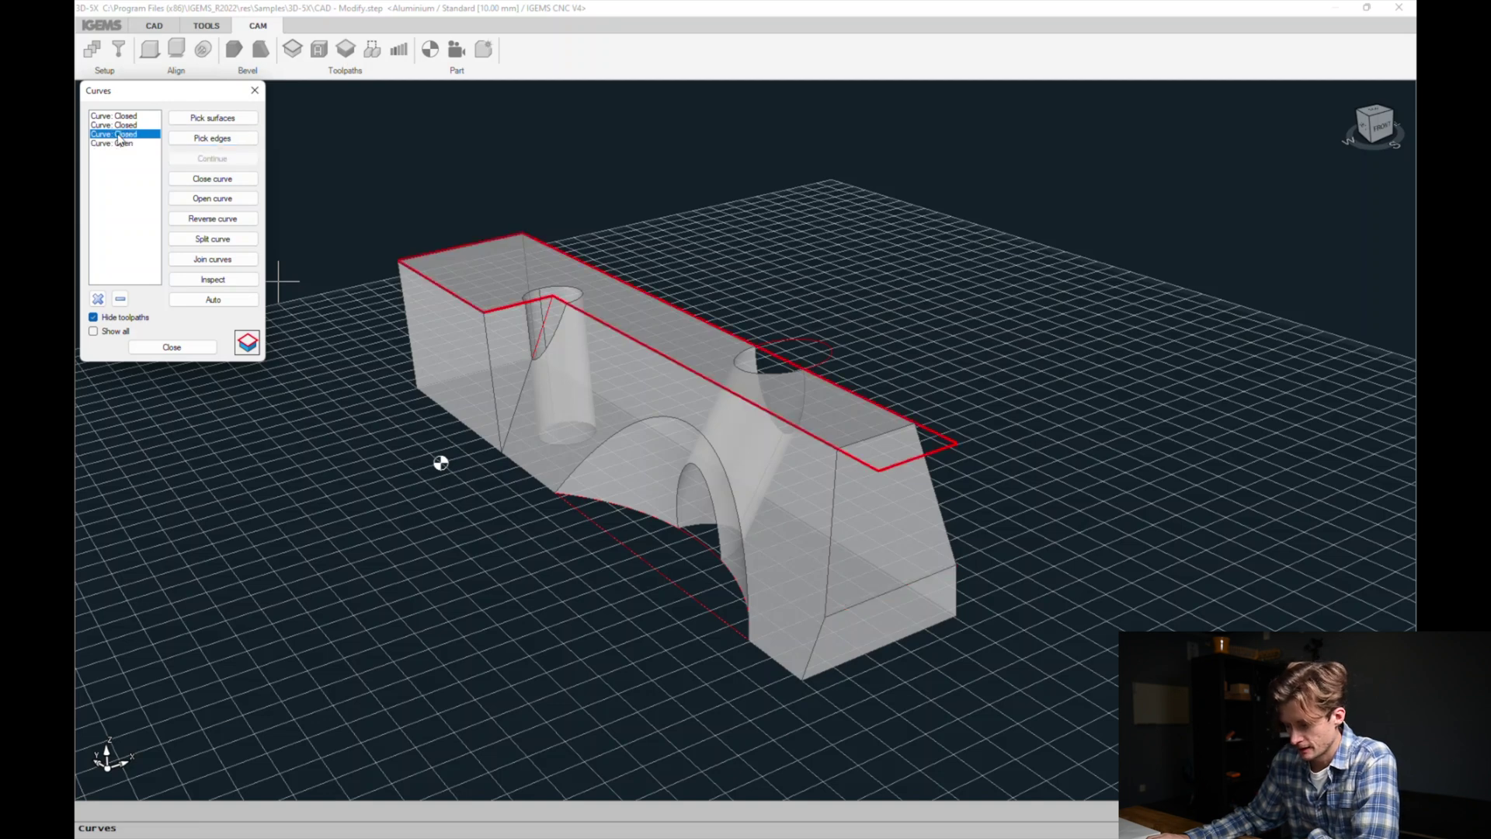
pyautogui.click(119, 125)
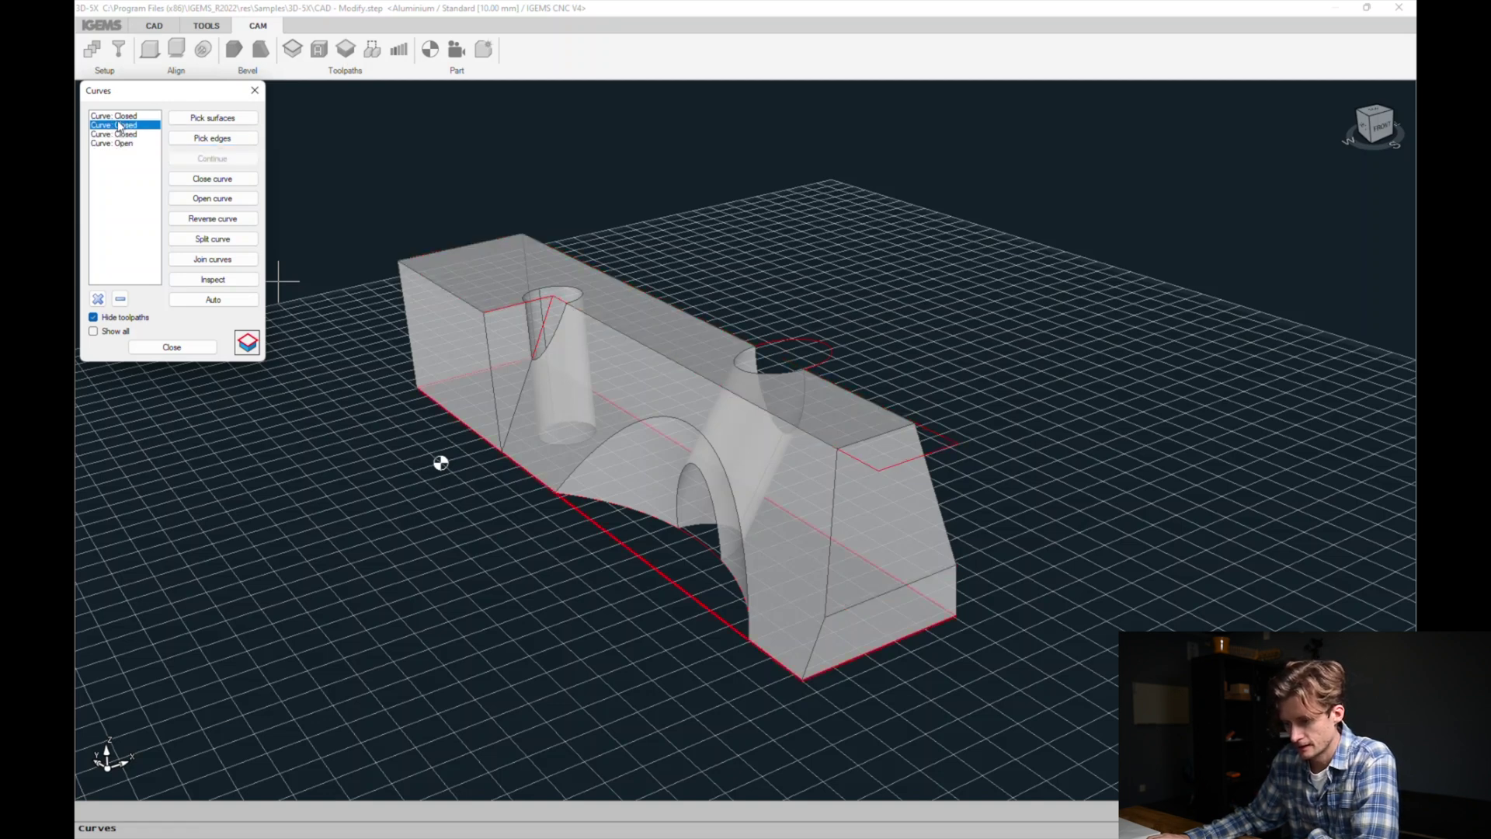
pyautogui.click(119, 116)
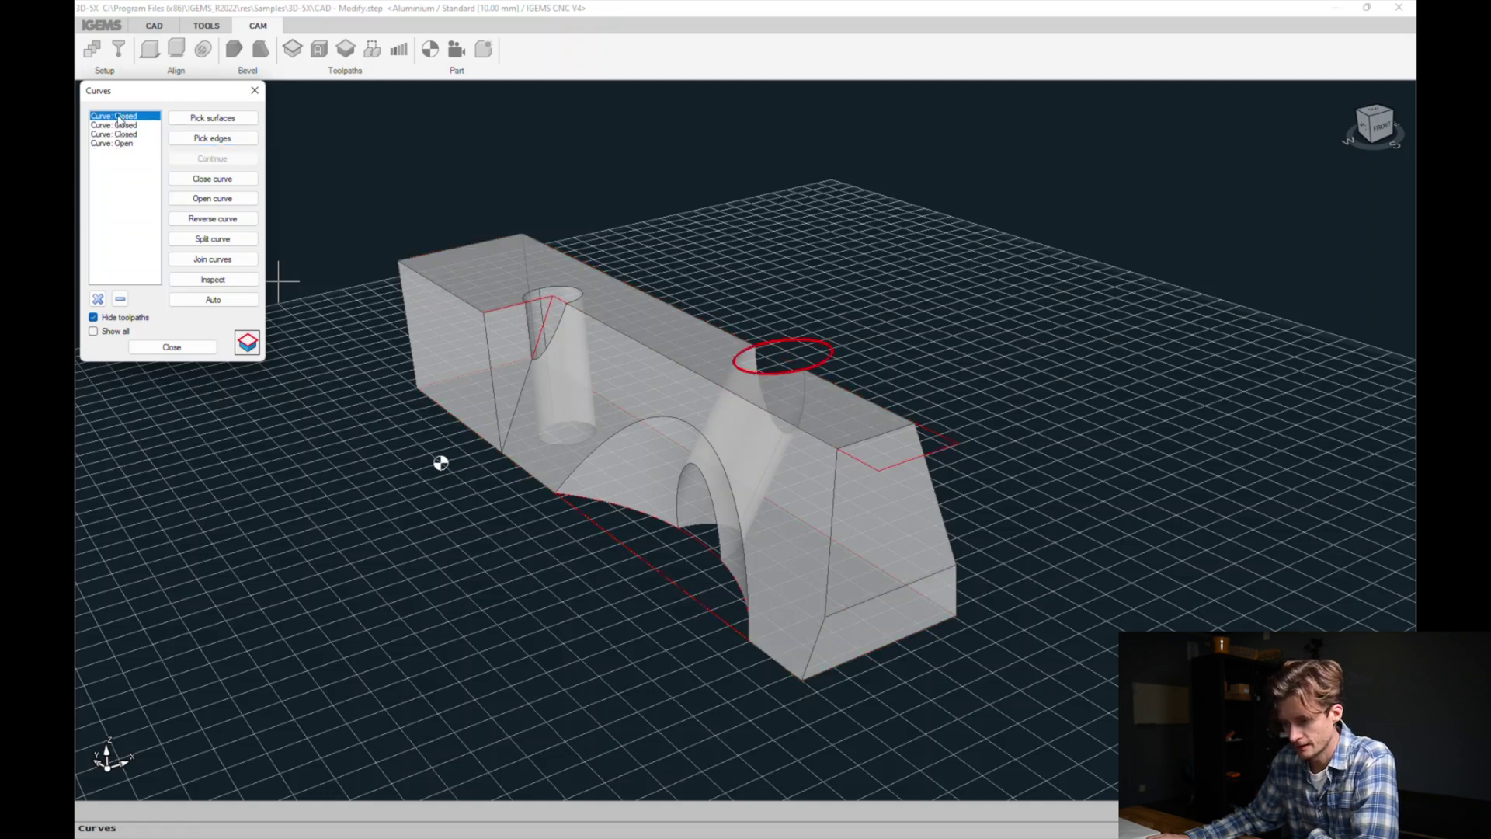
pyautogui.click(212, 138)
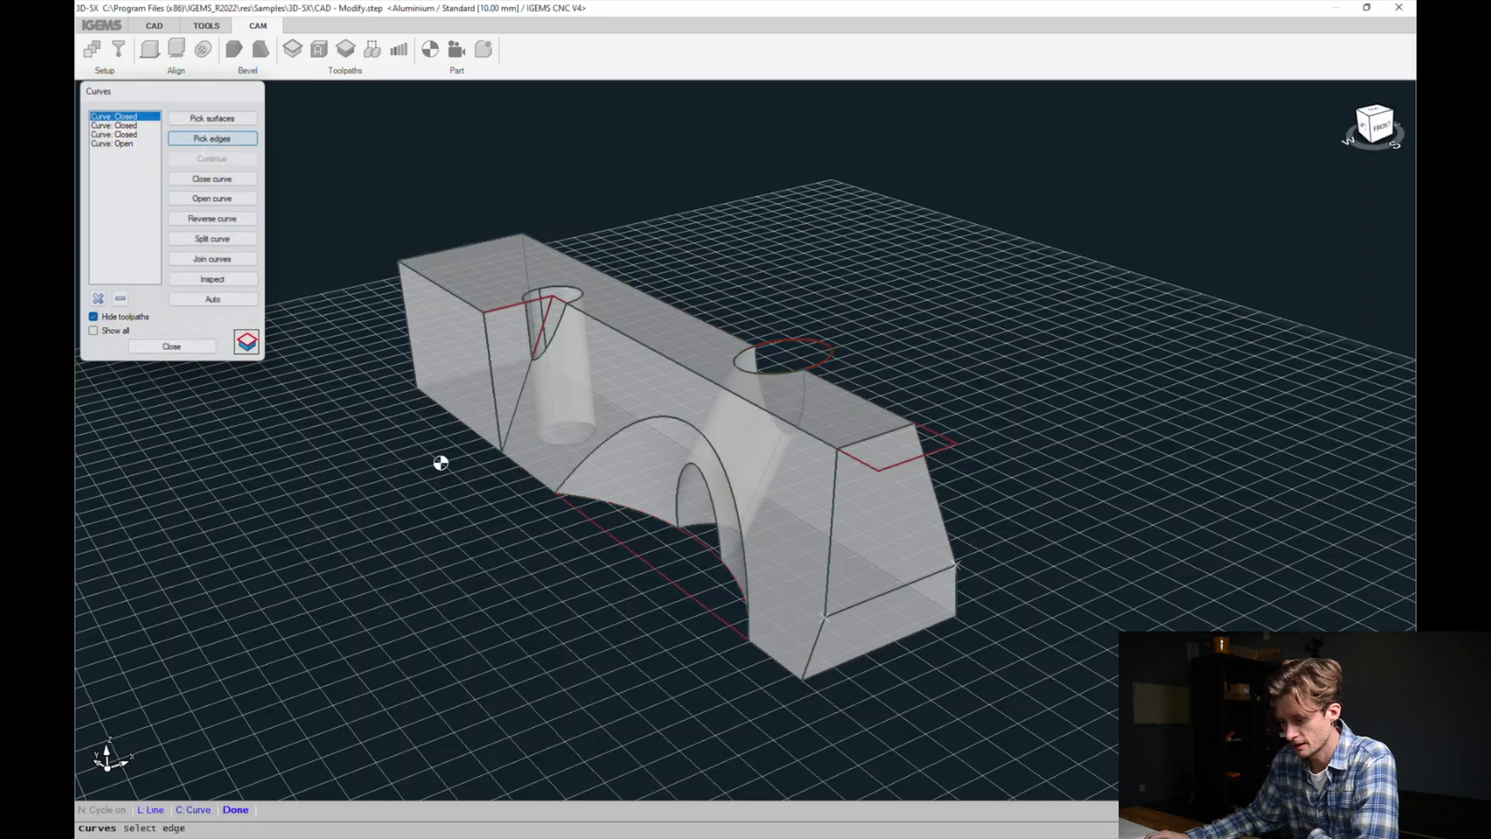
pyautogui.click(693, 542)
pyautogui.rightClick(645, 584)
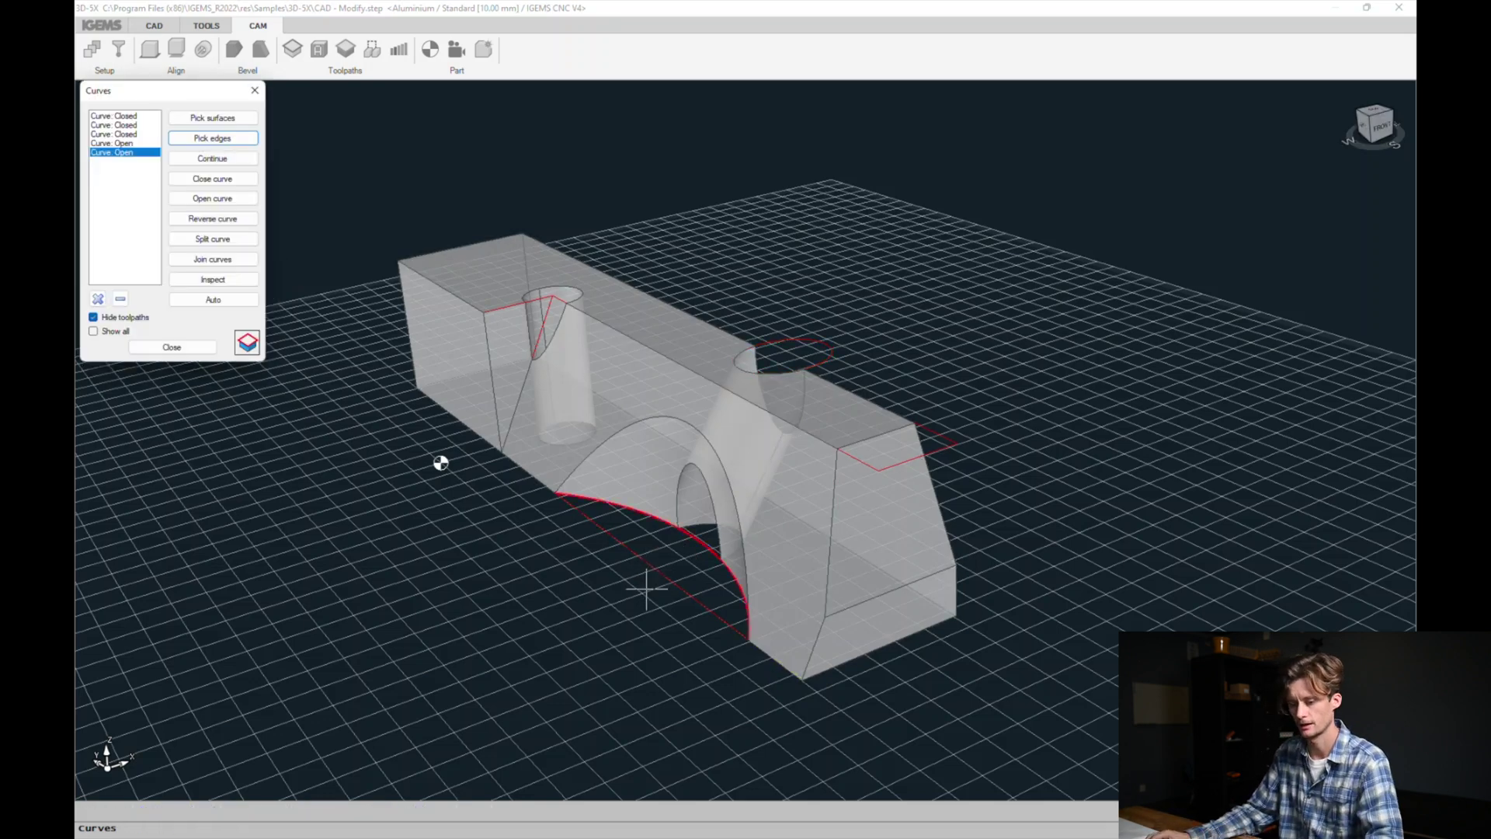
# Add a toolpath using the cutout's arc as the upper curve, starting at its far end, without a lower curve.
pyautogui.click(247, 346)
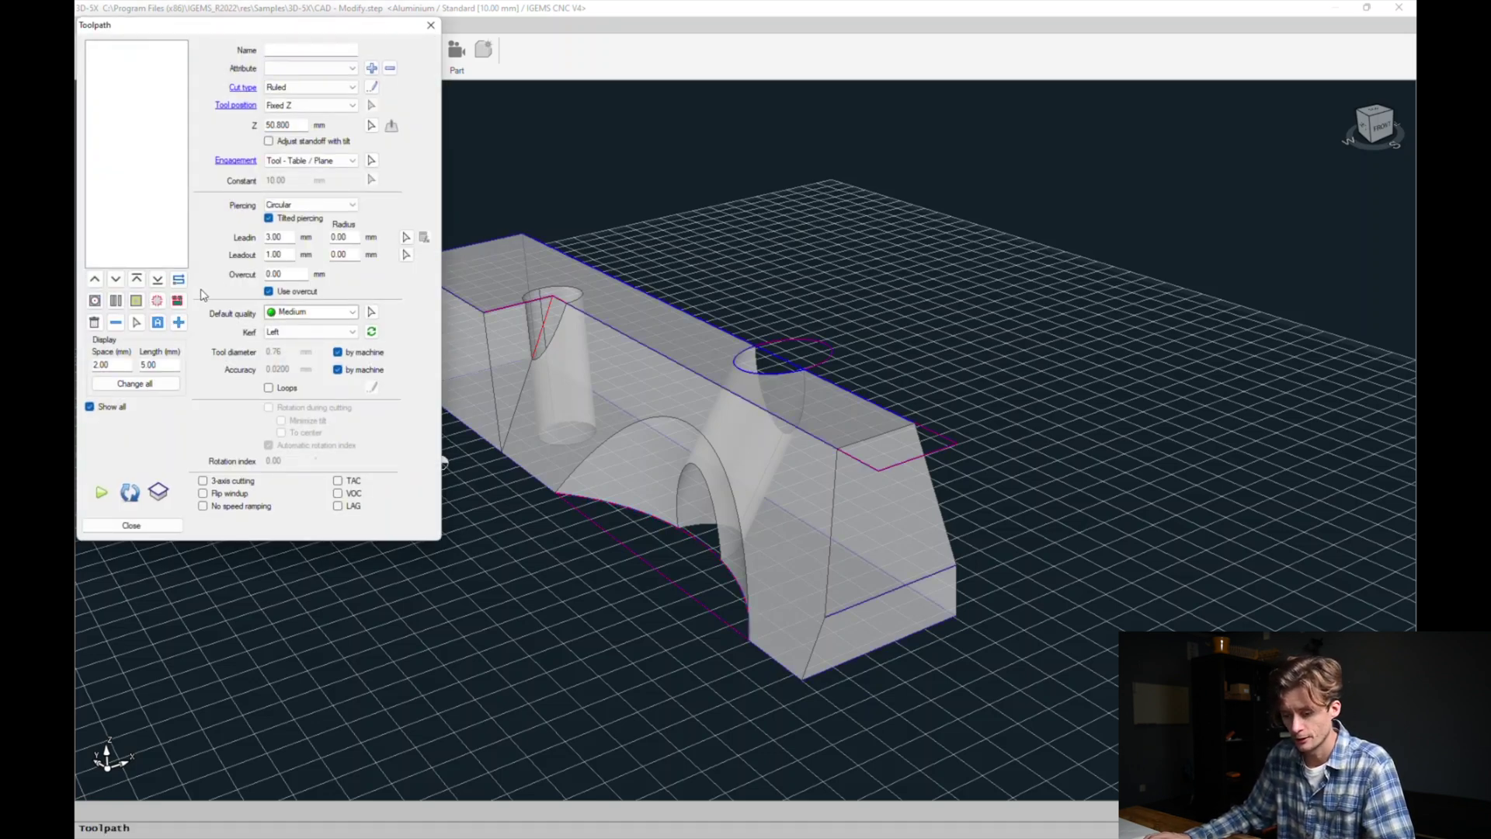
pyautogui.click(178, 323)
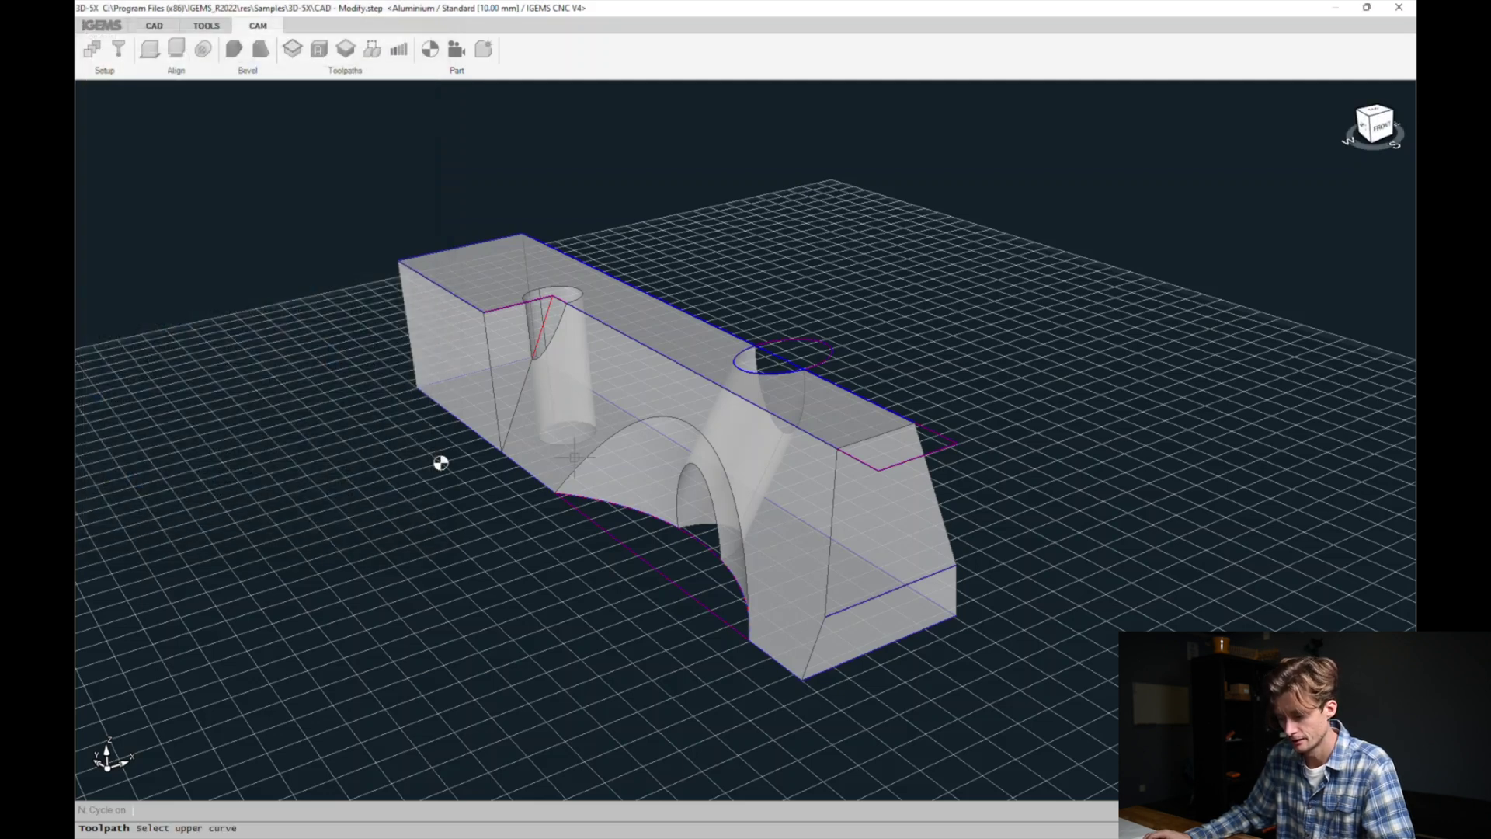
pyautogui.click(688, 536)
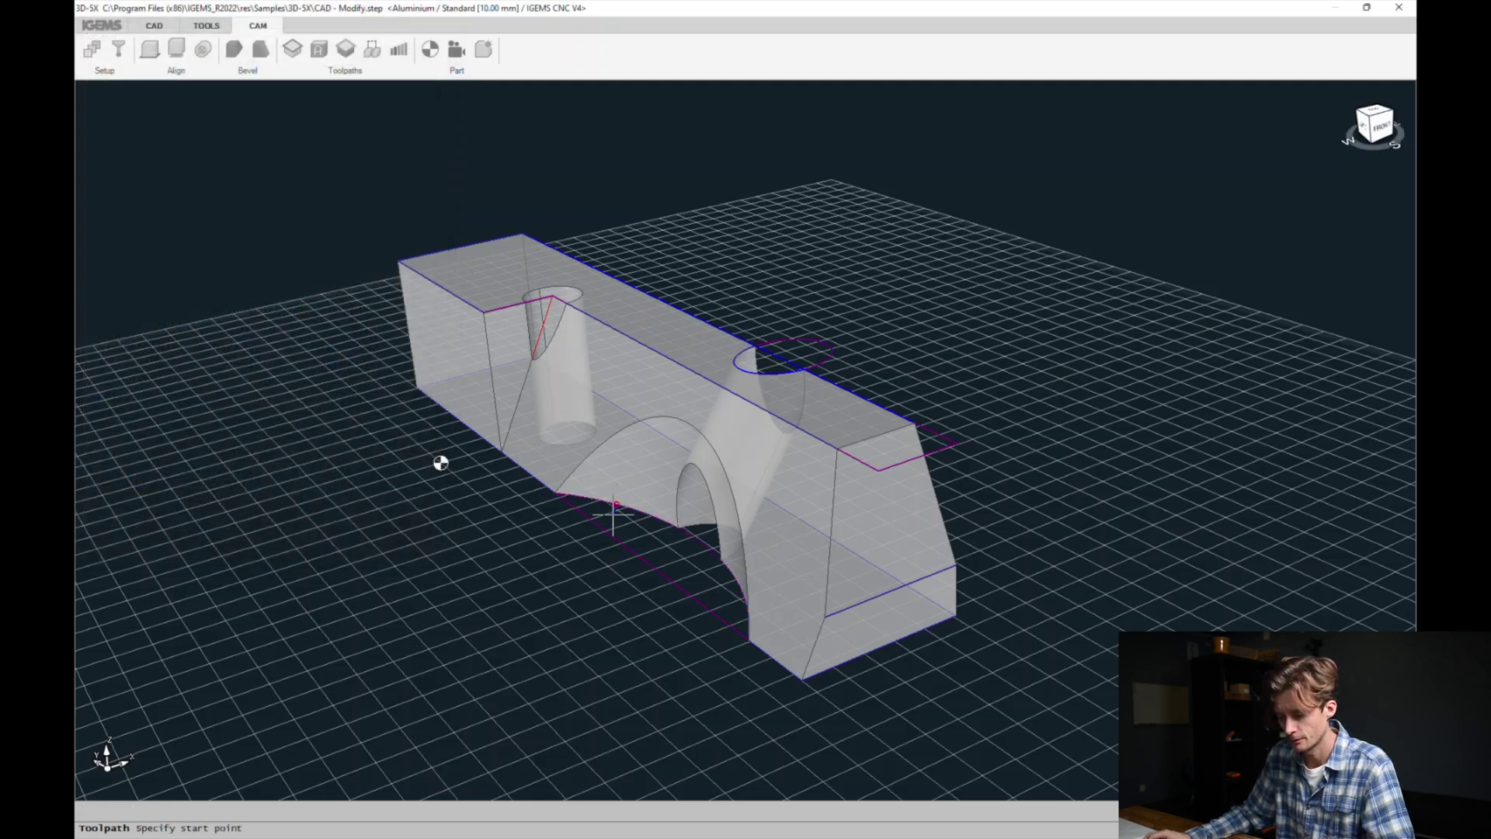
pyautogui.click(500, 501)
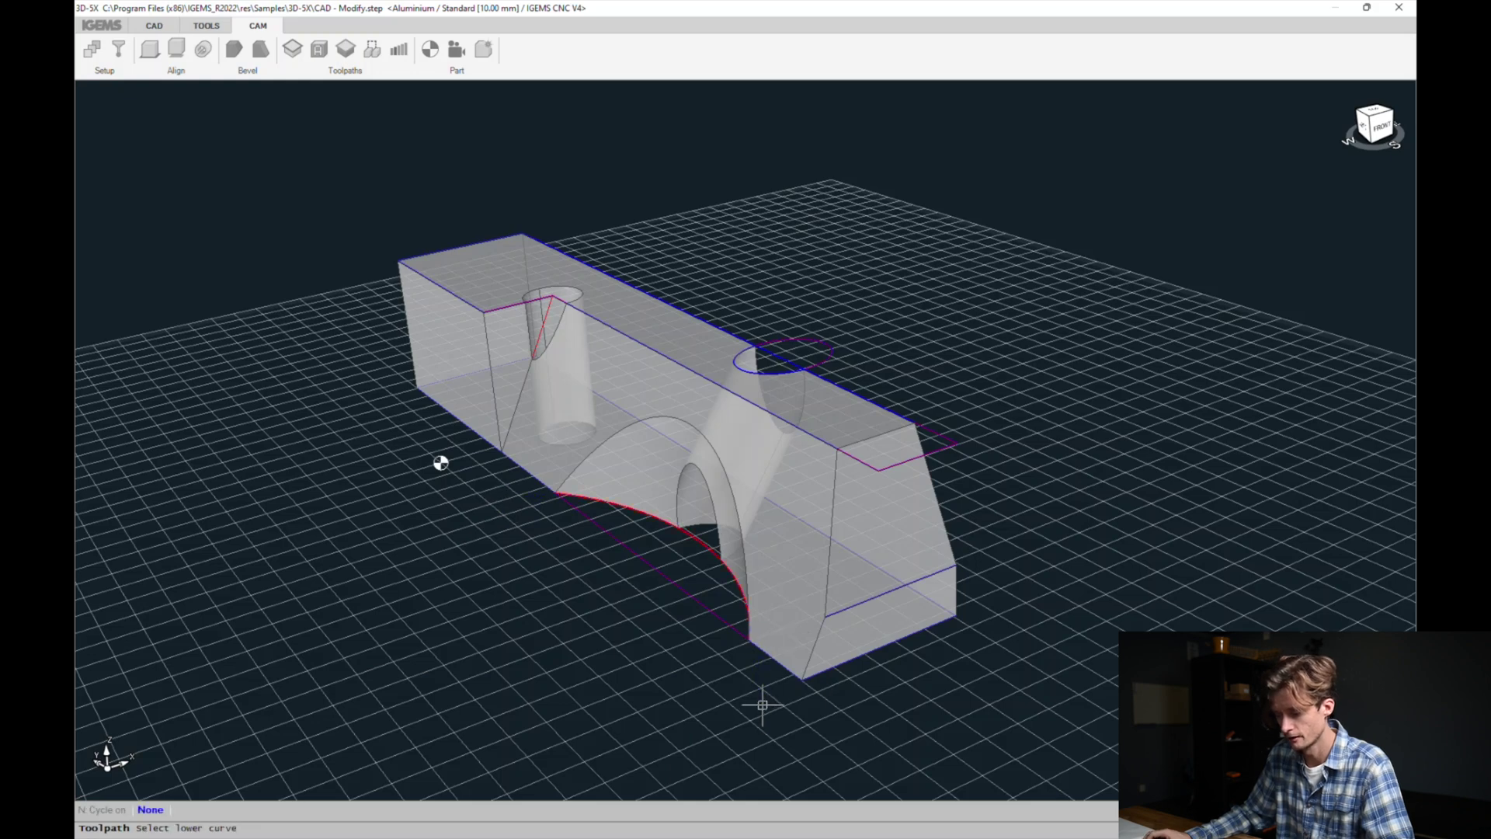
pyautogui.click(657, 579)
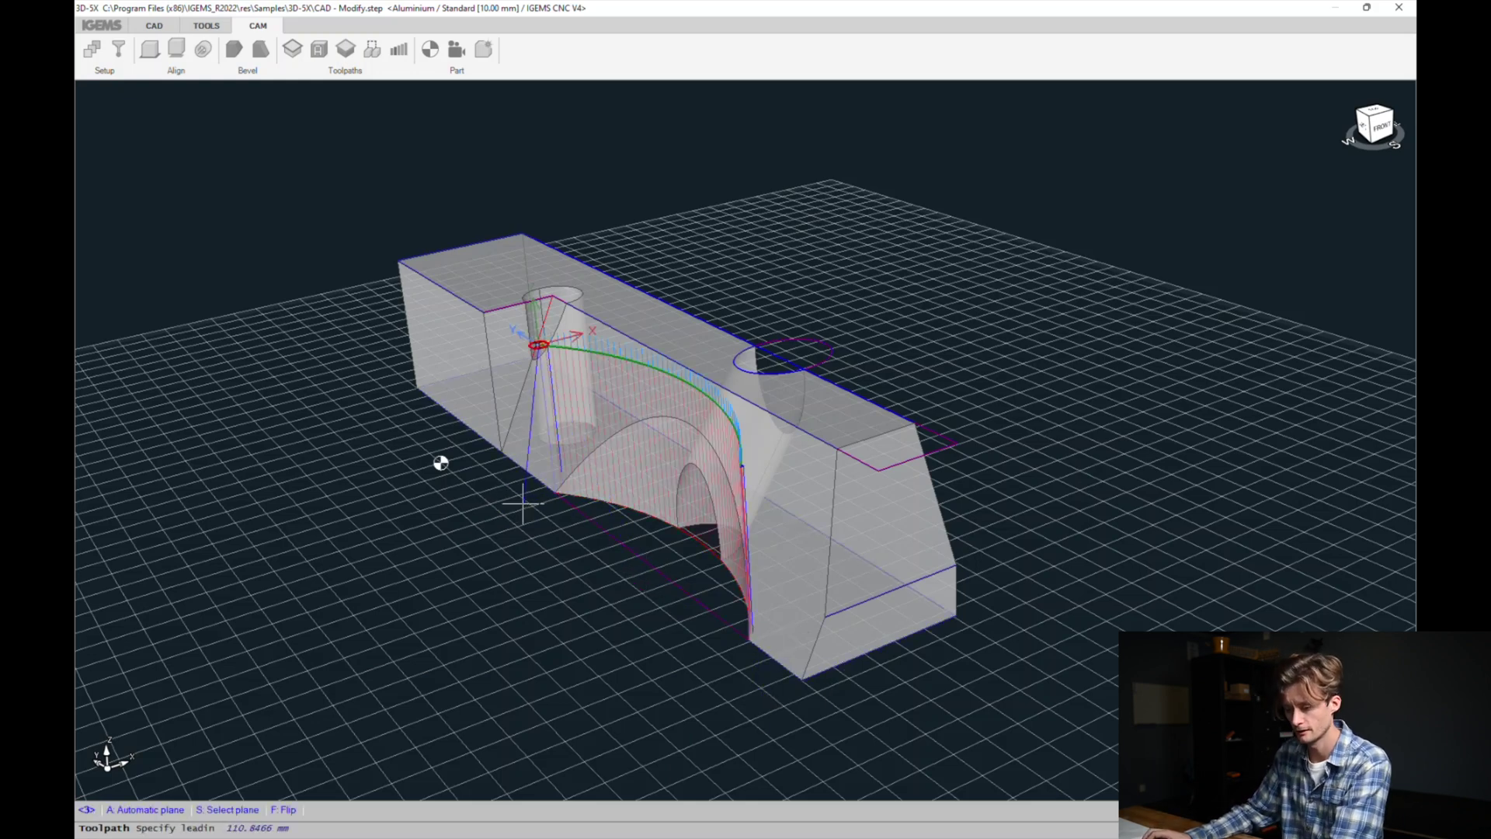
# Place the lead-in and lead-out of the cutout's toolpath at the two ends of the arc, outside the block.
pyautogui.scroll(5, 470, 338)
pyautogui.moveTo(812, 334); pyautogui.dragTo(805, 566, button='middle')
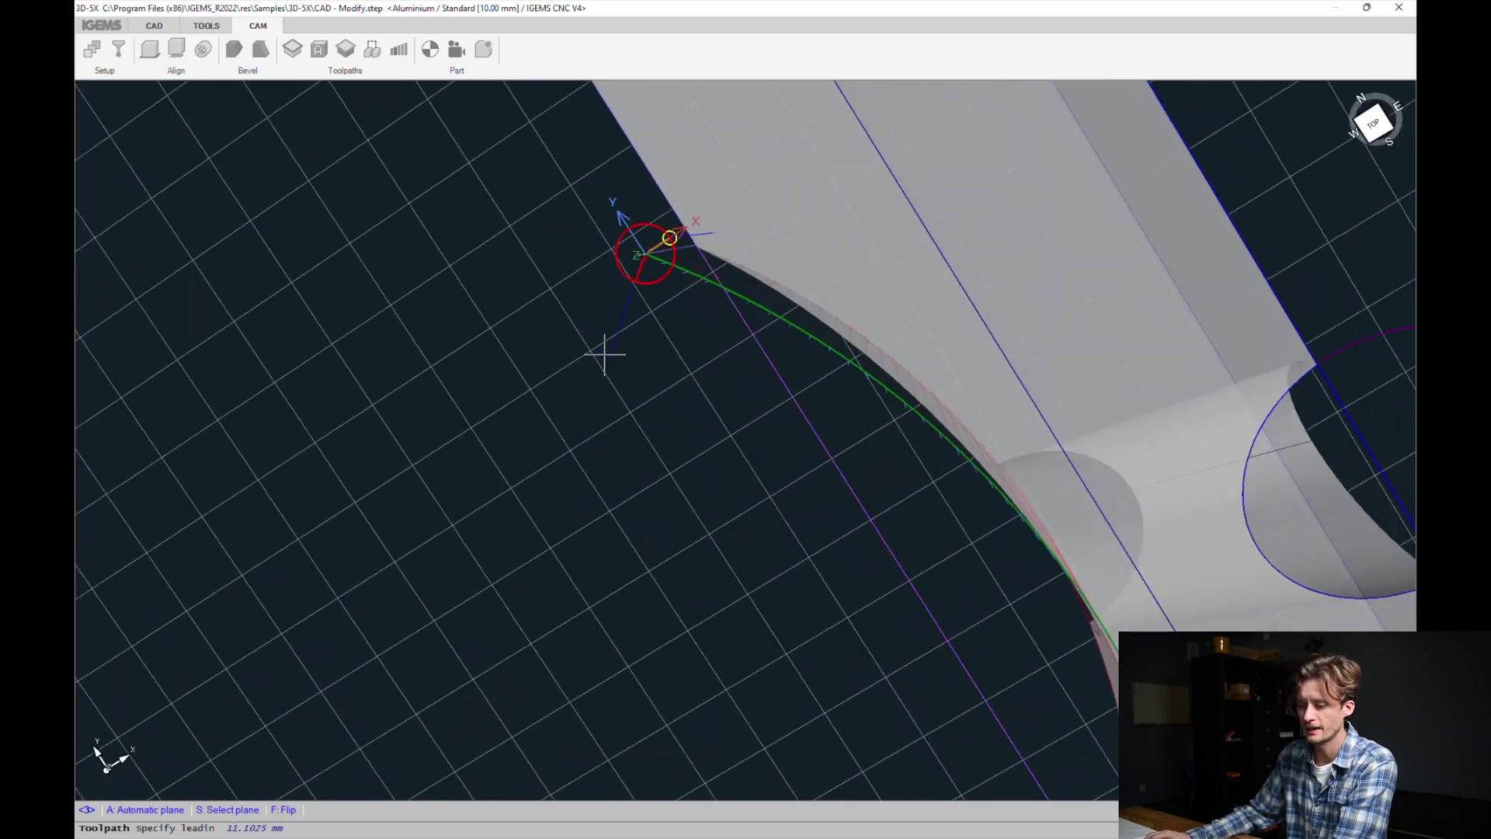
pyautogui.click(594, 243)
pyautogui.scroll(-4, 619, 266)
pyautogui.scroll(4, 733, 522)
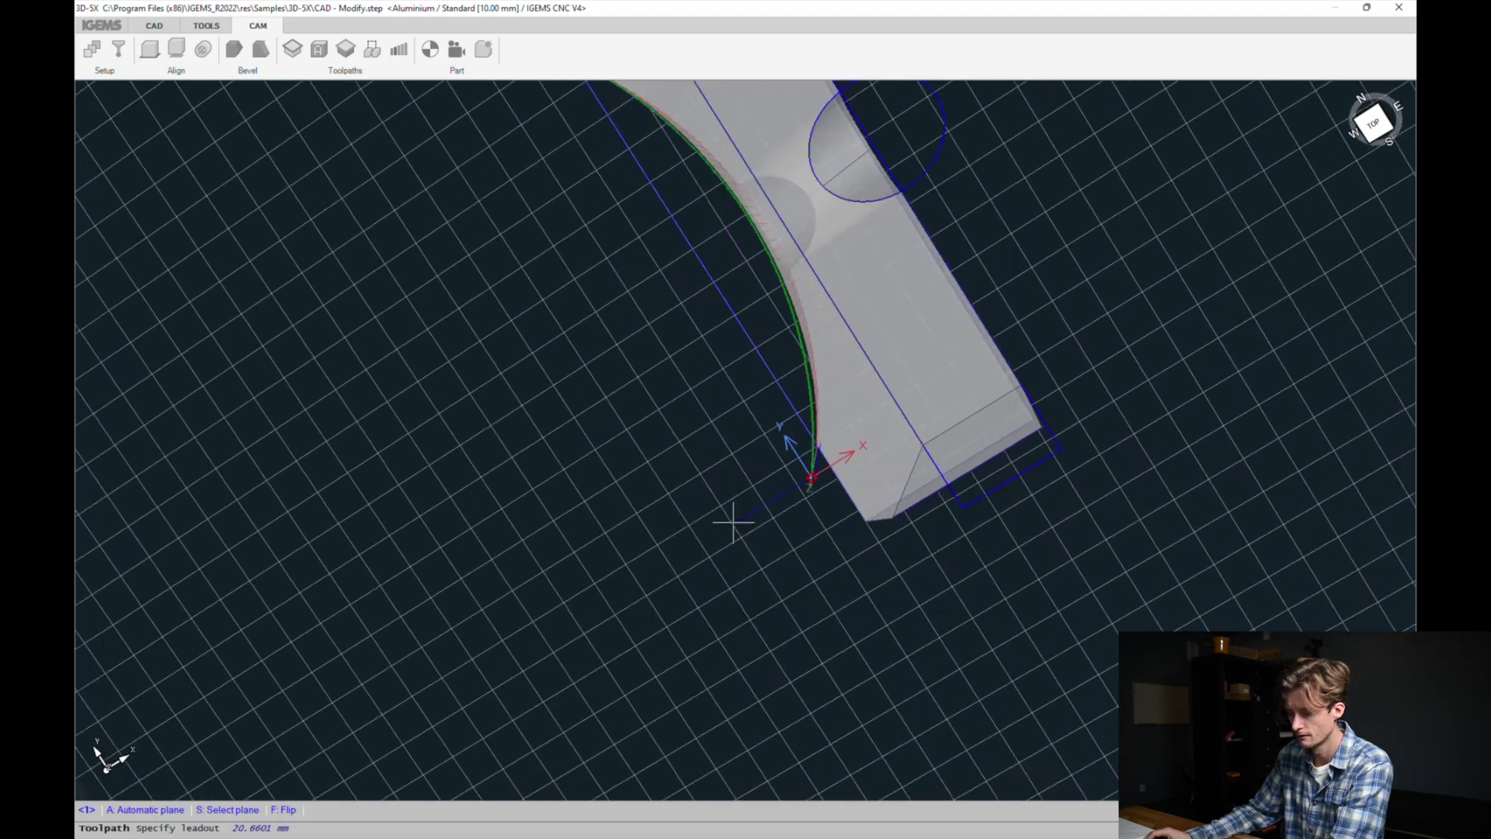
pyautogui.scroll(3, 733, 522)
pyautogui.click(936, 410)
pyautogui.moveTo(897, 547); pyautogui.dragTo(1062, 464, button='middle')
pyautogui.moveTo(822, 533); pyautogui.dragTo(1159, 421, button='middle')
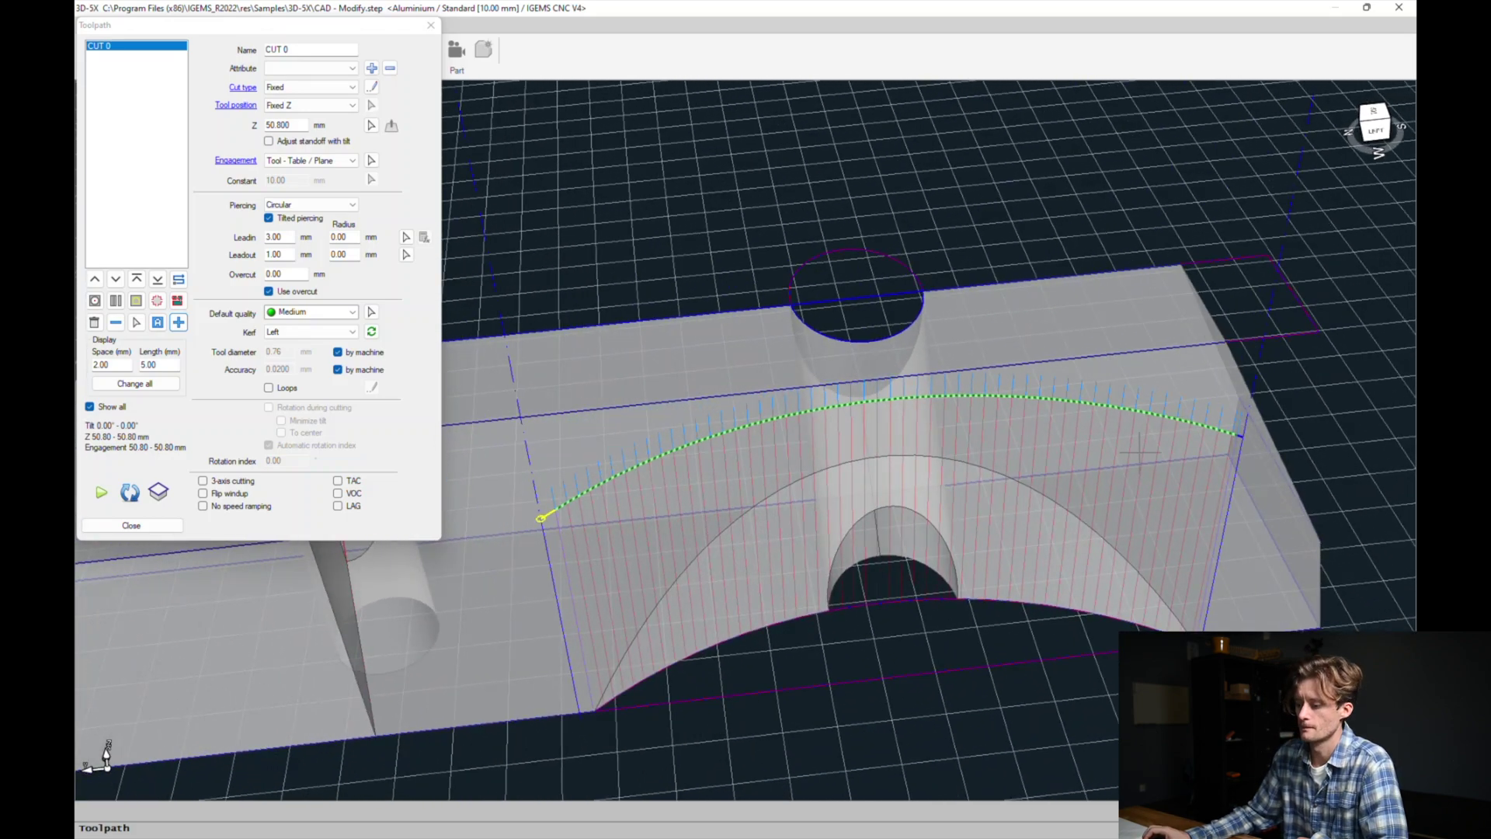
# Add a toolpath on the slanted hole's closed top curve, setting its start point on the block's top face and its cutting direction.
pyautogui.scroll(-4, 796, 615)
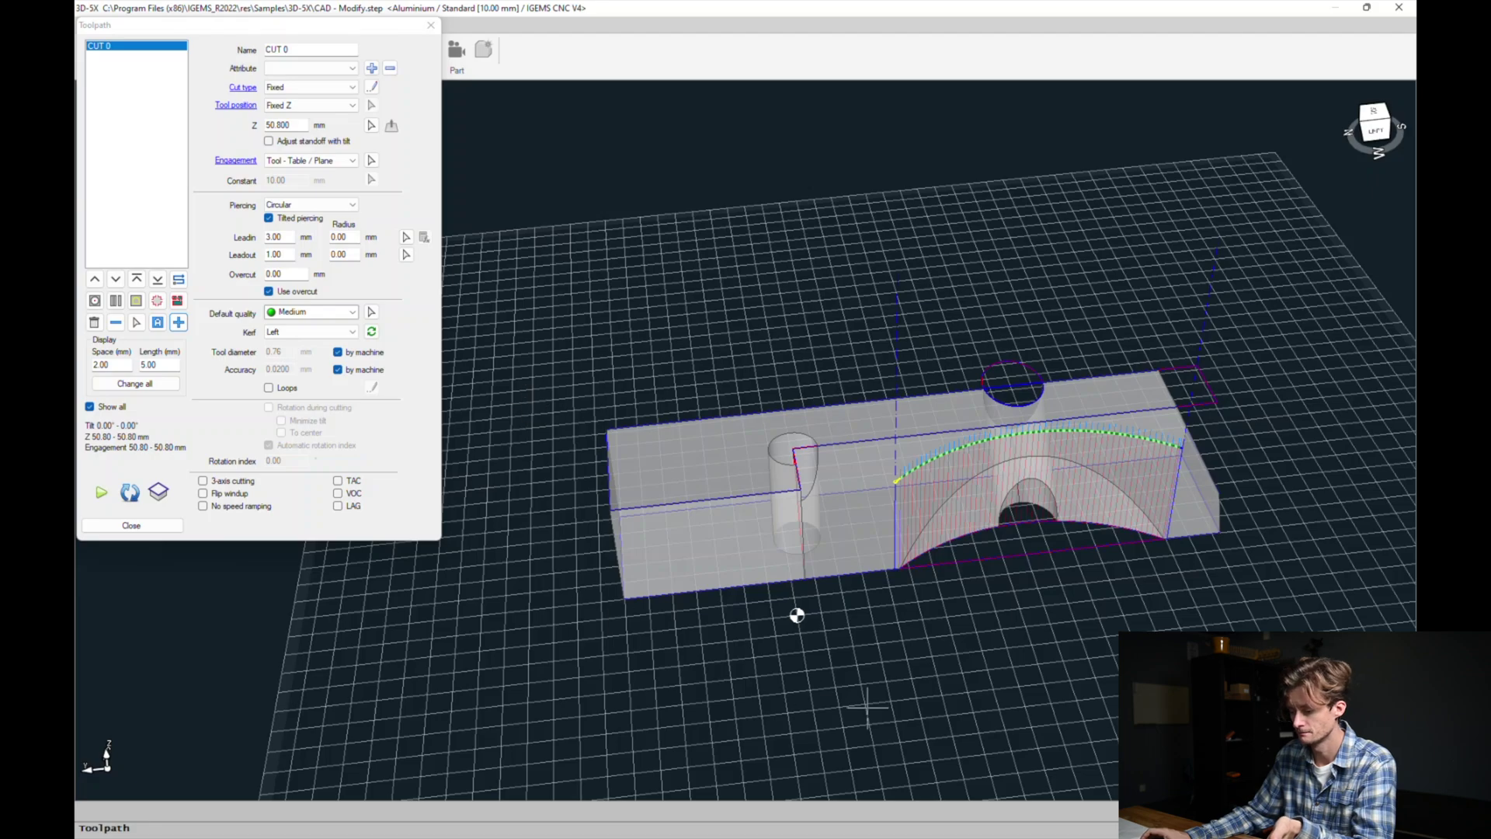
pyautogui.moveTo(882, 706); pyautogui.dragTo(990, 622, button='middle')
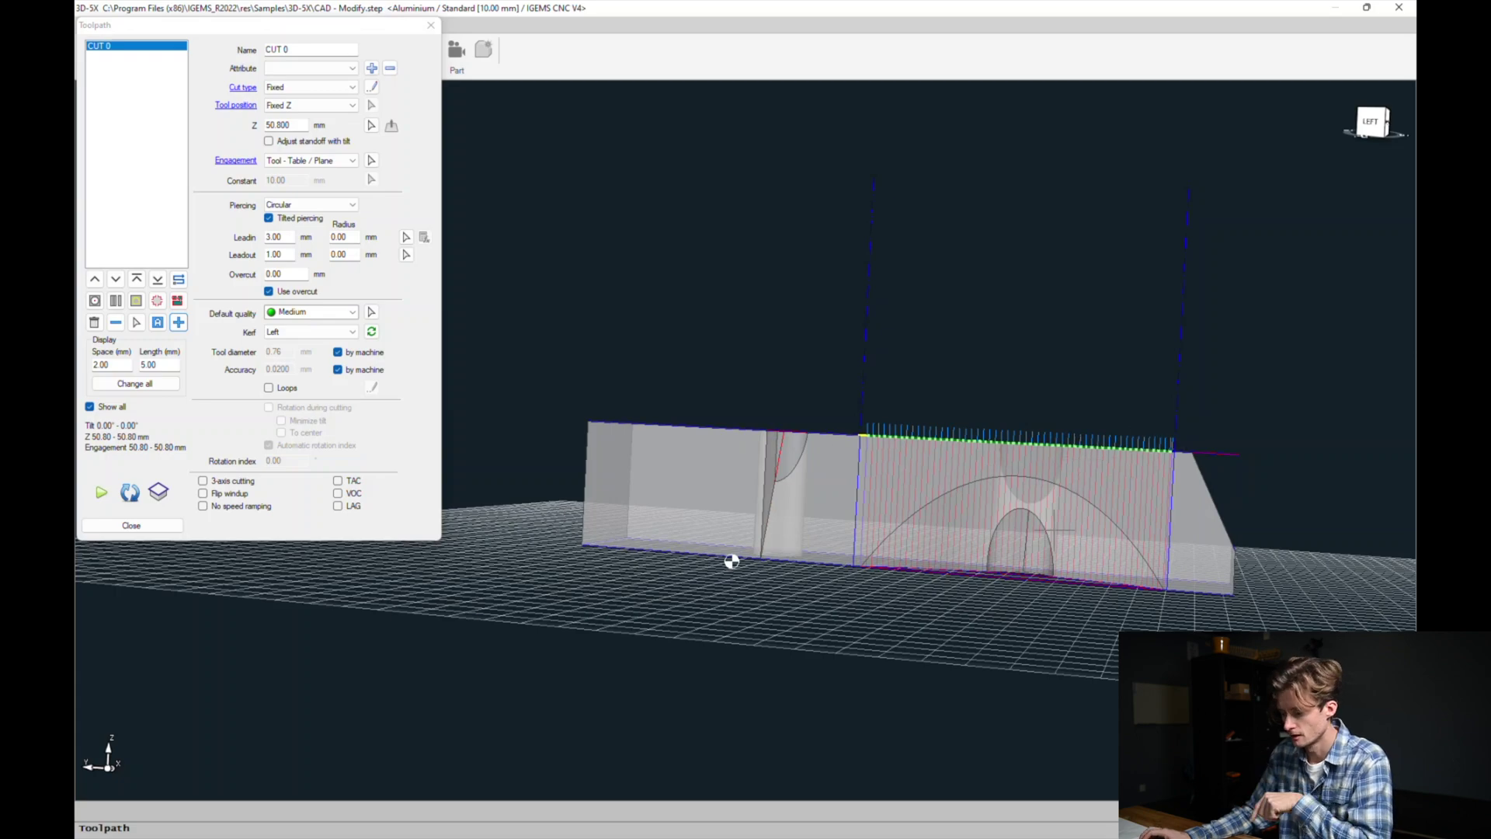
pyautogui.moveTo(732, 560); pyautogui.dragTo(588, 475, button='middle')
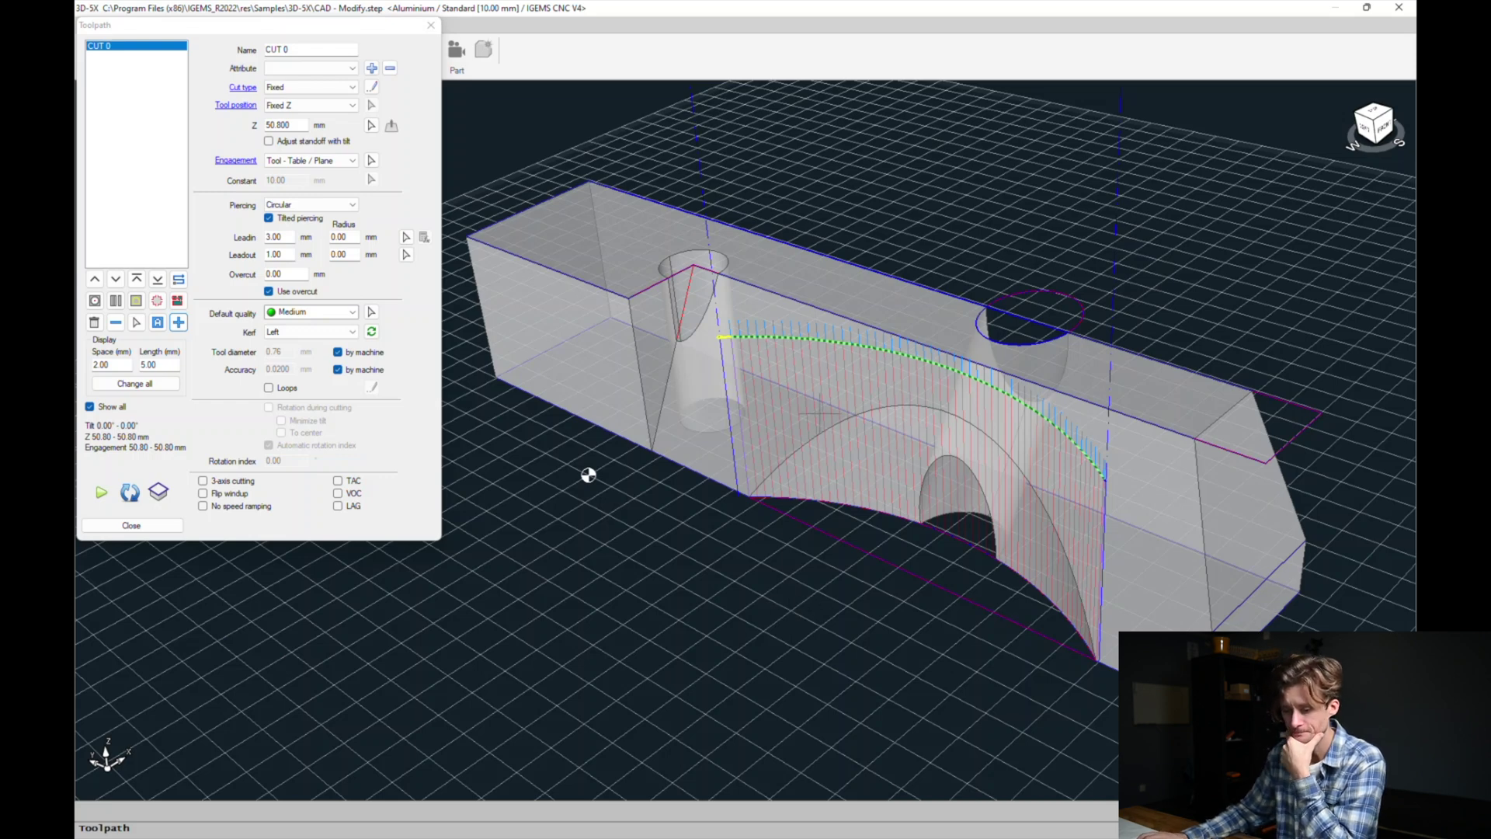
pyautogui.click(178, 321)
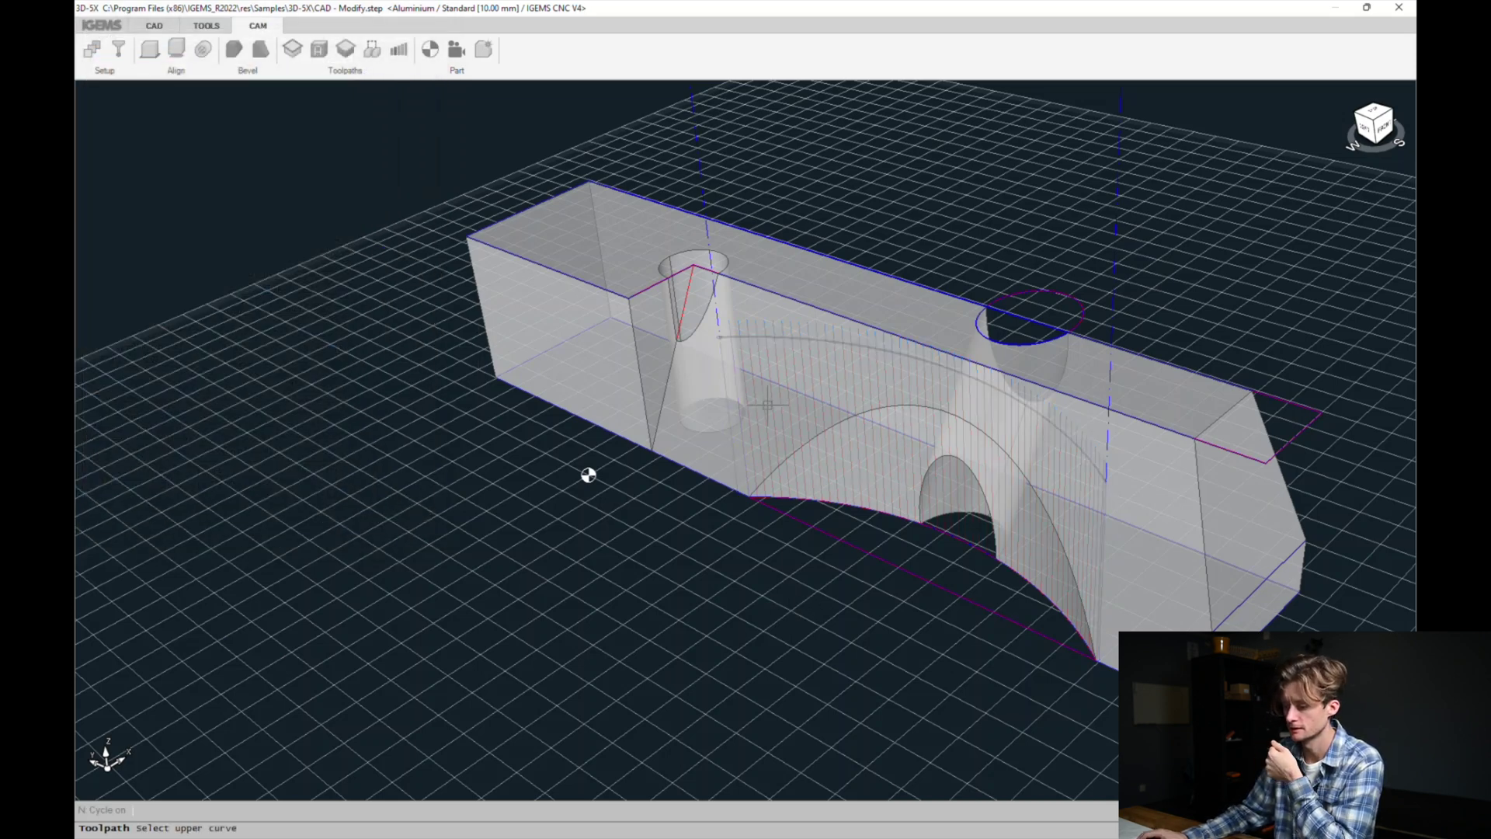
pyautogui.moveTo(1181, 437); pyautogui.dragTo(1099, 589, button='middle')
pyautogui.click(1190, 208)
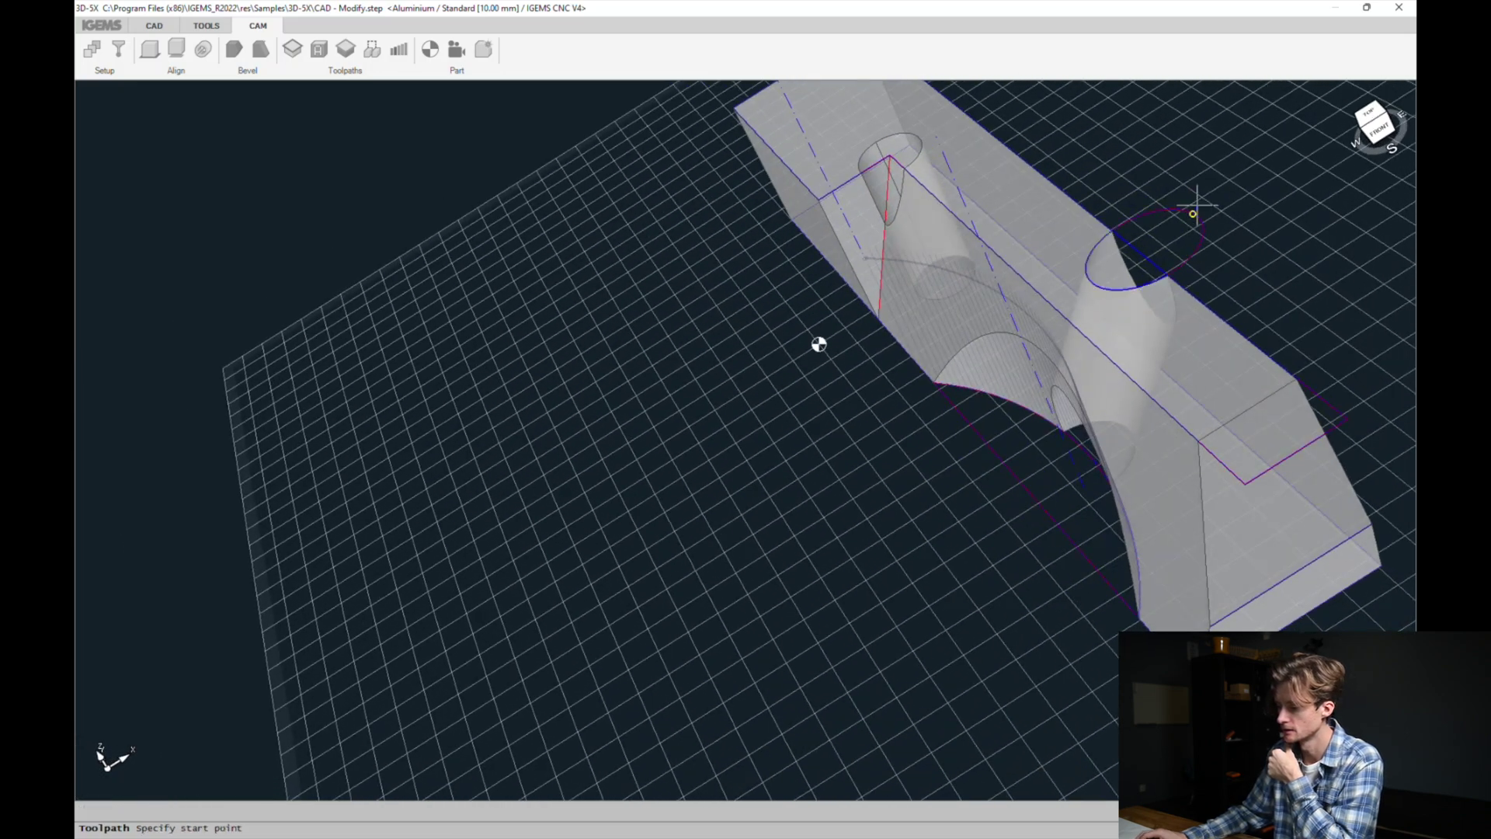
pyautogui.scroll(3, 1122, 262)
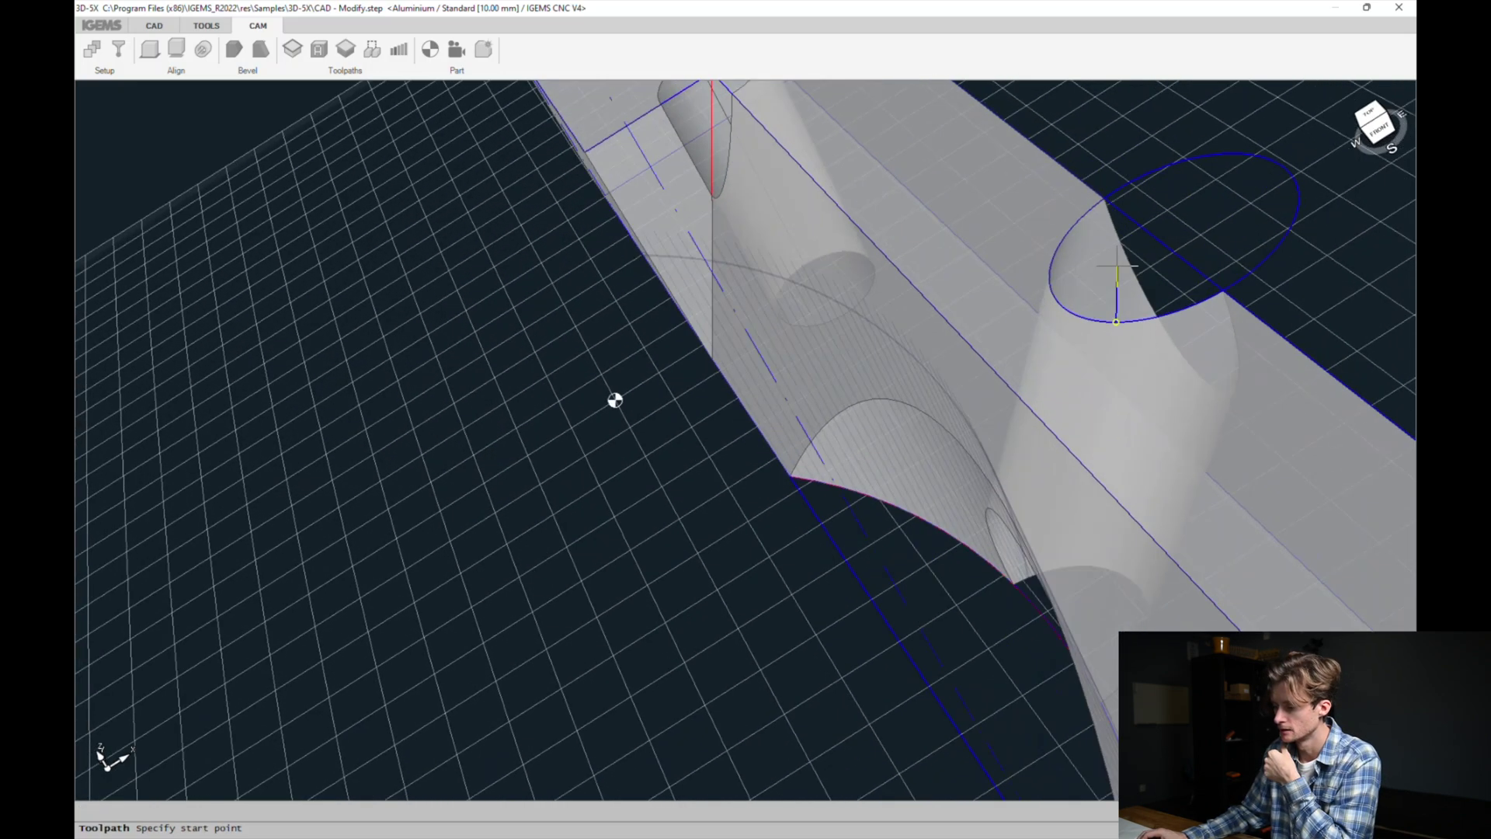
pyautogui.click(1057, 312)
pyautogui.click(1042, 274)
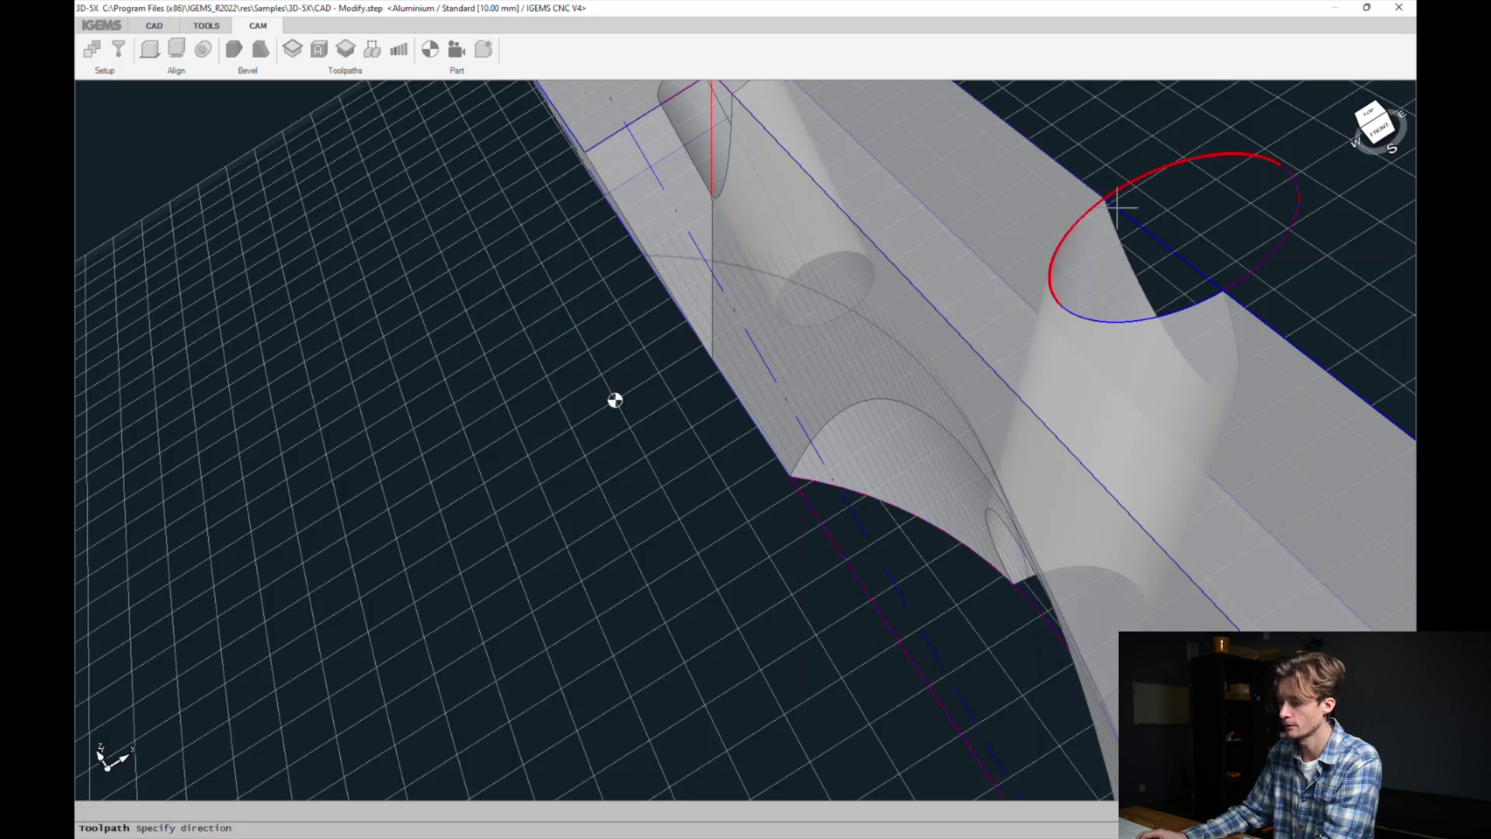
pyautogui.click(1173, 163)
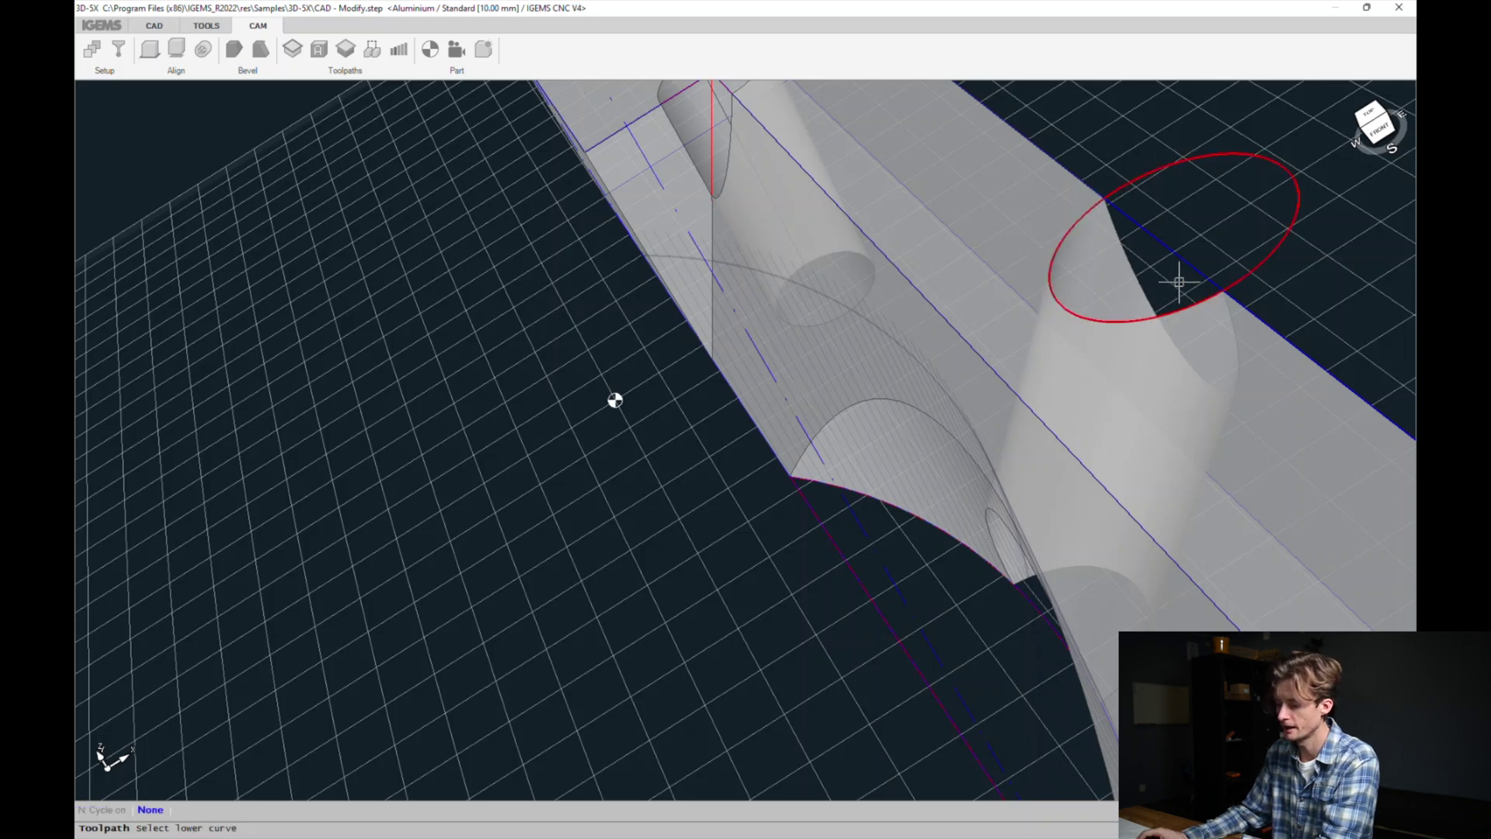
# Finish the slanted hole's toolpath without a lower curve, placing the lead-in inside the hole outline.
pyautogui.click(1083, 320)
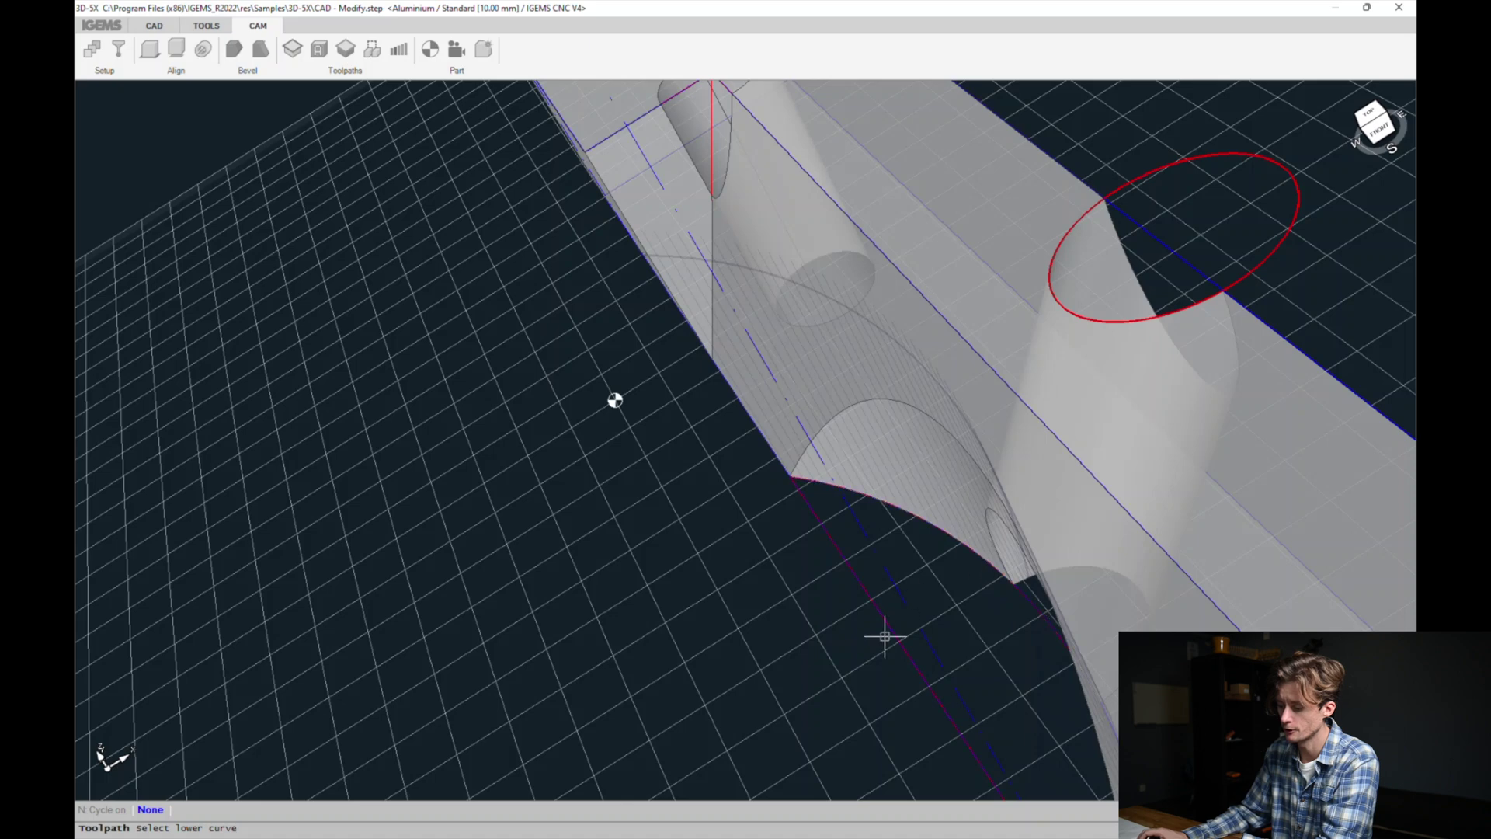
pyautogui.click(1033, 433)
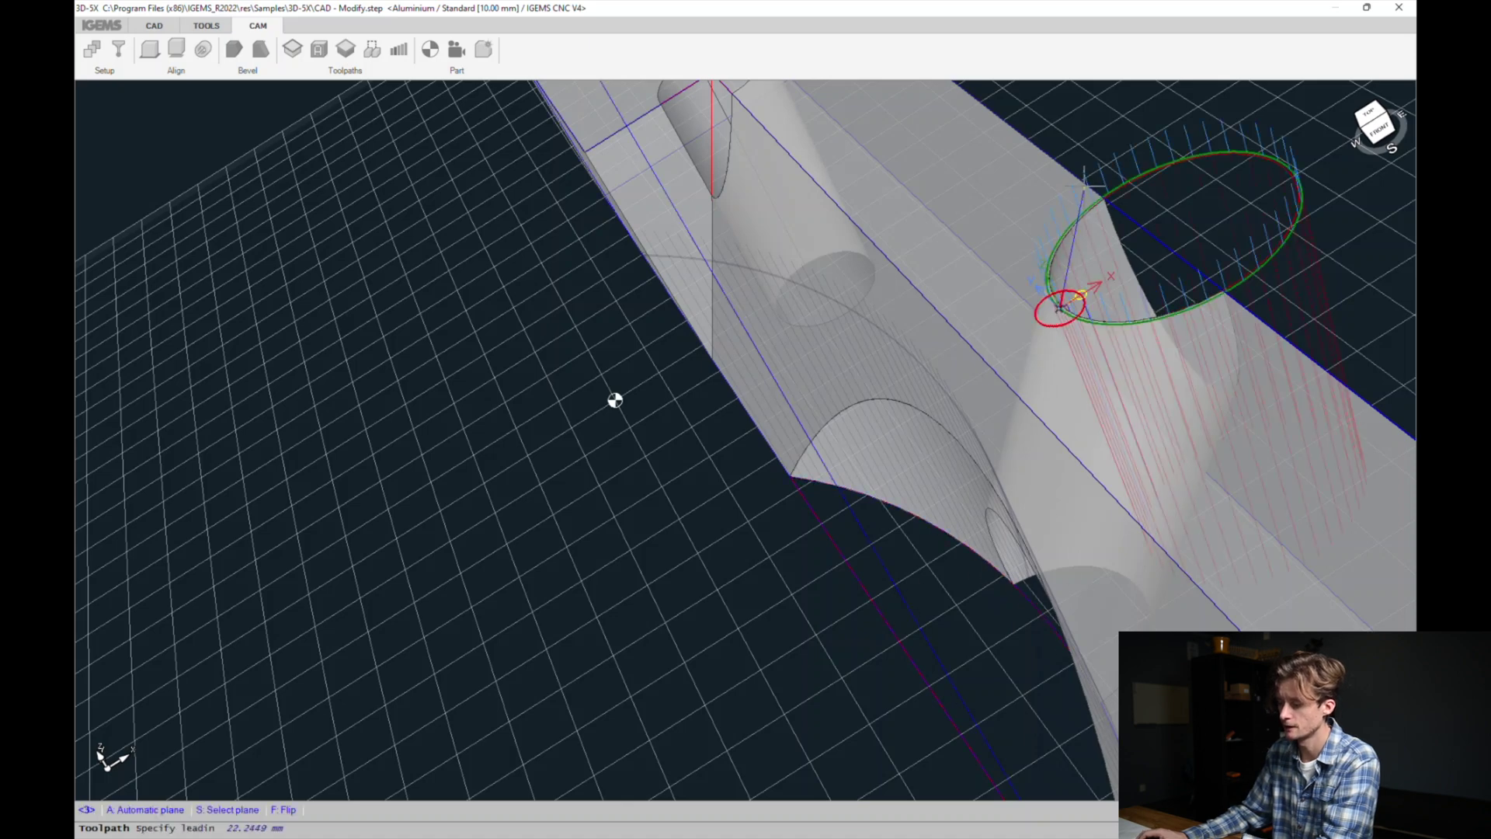
pyautogui.click(1114, 278)
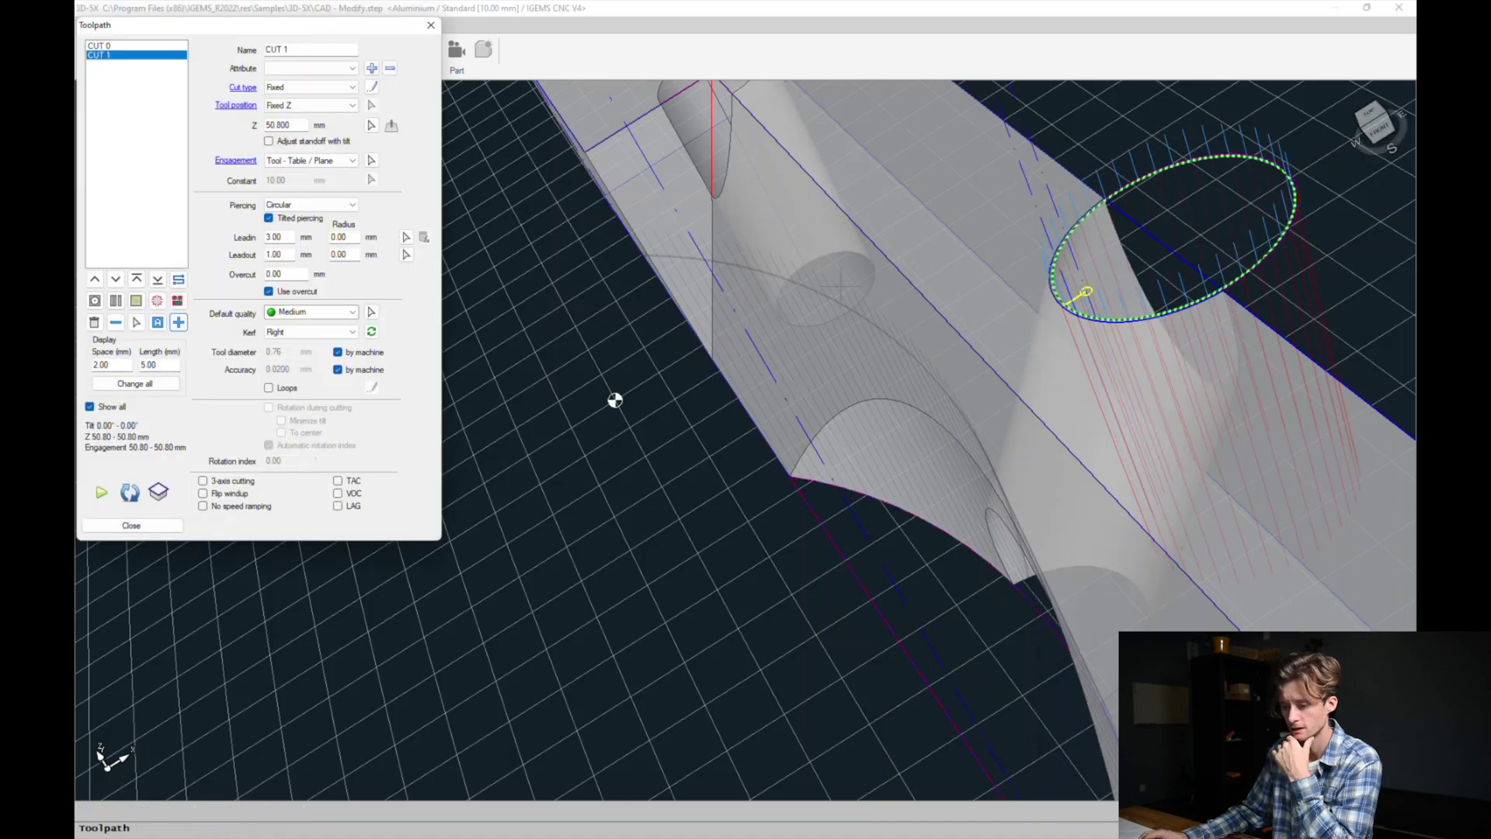
# Set the slanted hole toolpath's fixed cutting direction to follow the slope of the hole.
pyautogui.moveTo(713, 520); pyautogui.dragTo(832, 431, button='middle')
pyautogui.scroll(-3, 915, 401)
pyautogui.moveTo(1030, 538); pyautogui.dragTo(874, 701, button='middle')
pyautogui.moveTo(537, 721); pyautogui.dragTo(622, 691, button='middle')
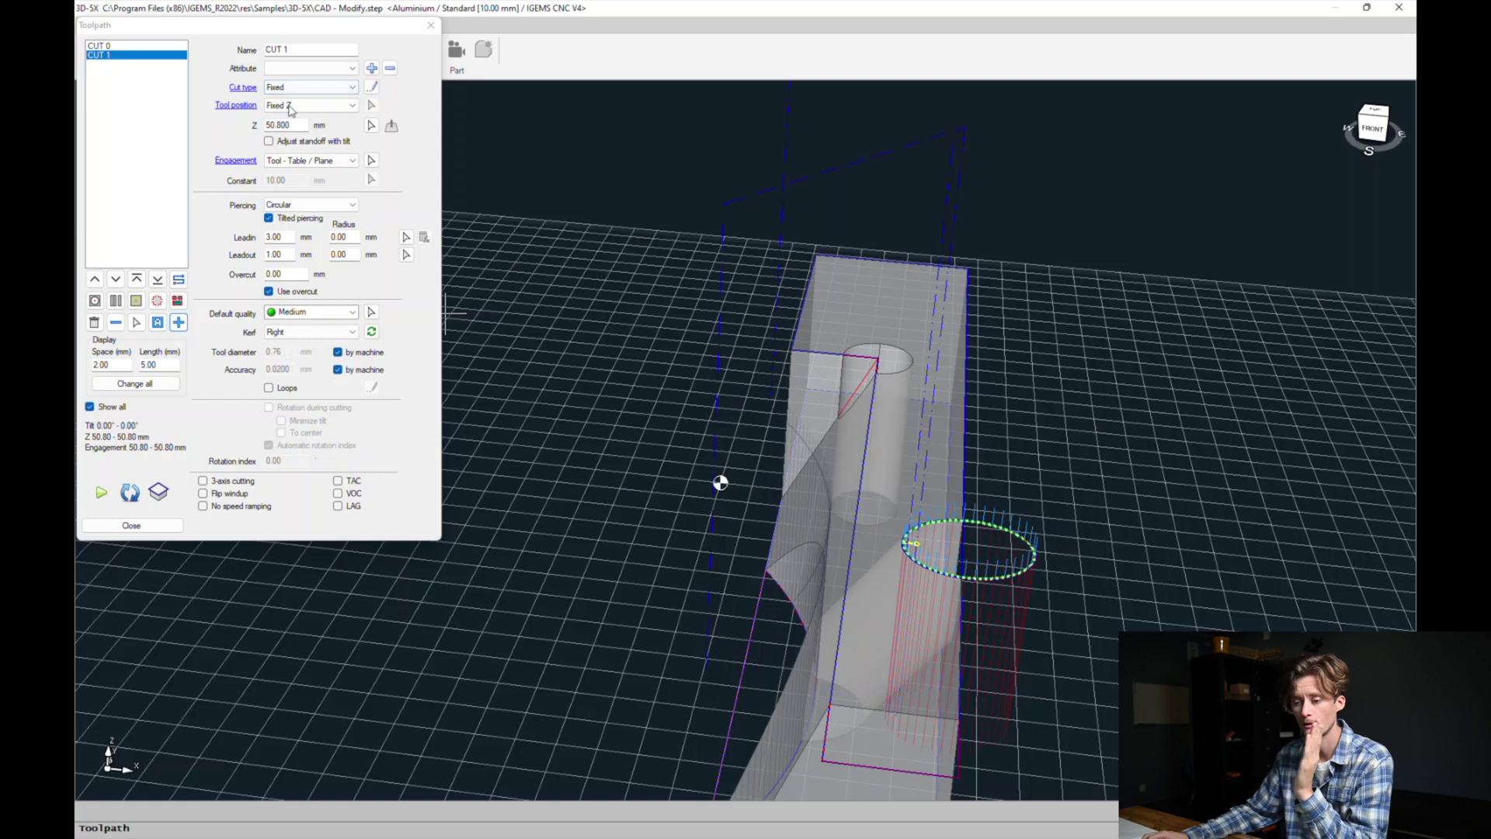
pyautogui.click(372, 87)
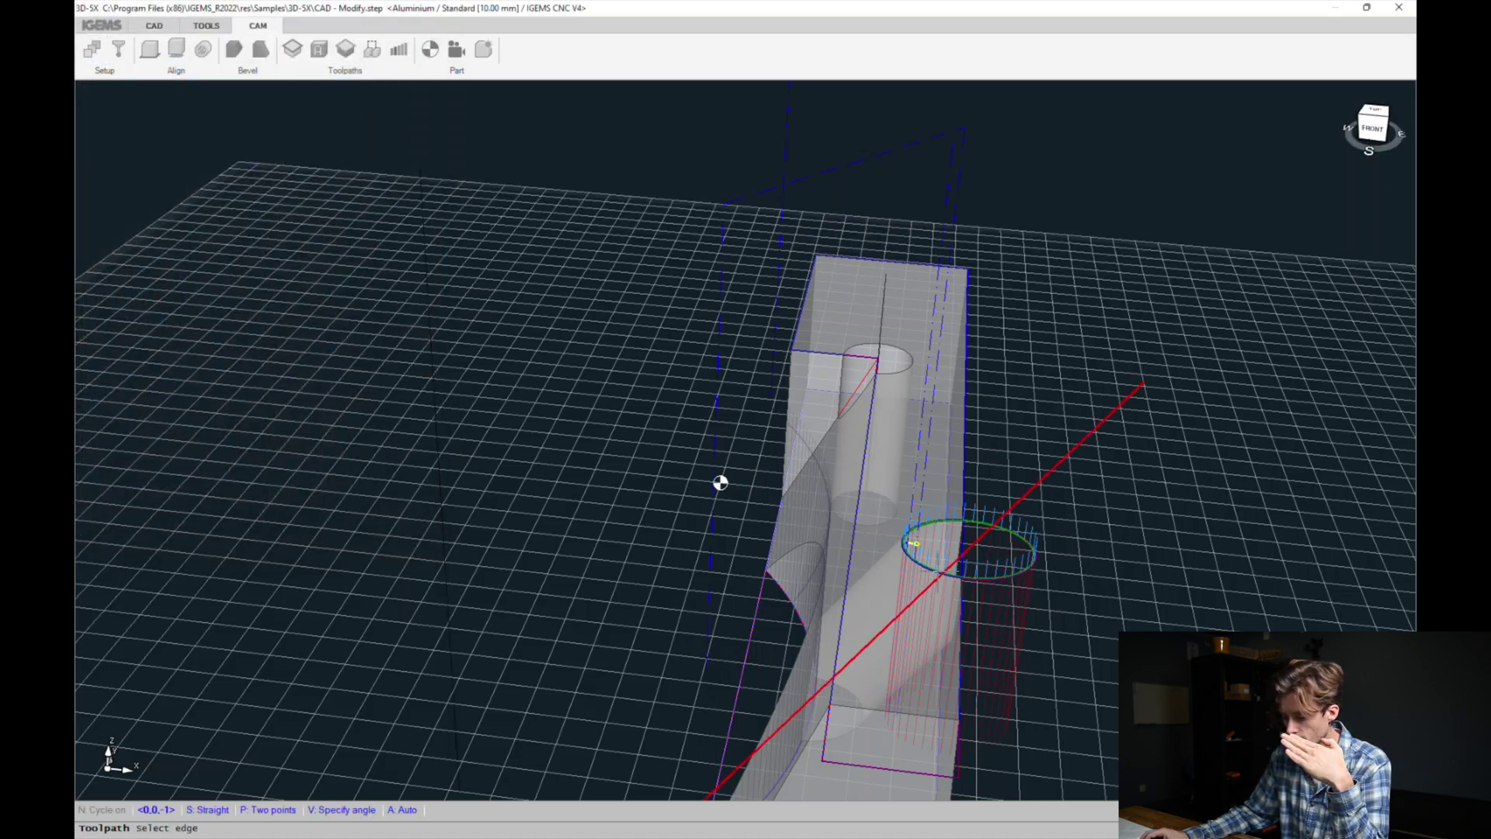
pyautogui.click(720, 482)
pyautogui.moveTo(1067, 474); pyautogui.dragTo(1014, 525, button='middle')
pyautogui.scroll(-1, 1014, 526)
pyautogui.moveTo(761, 724); pyautogui.dragTo(959, 626, button='middle')
pyautogui.moveTo(742, 560); pyautogui.dragTo(915, 597, button='middle')
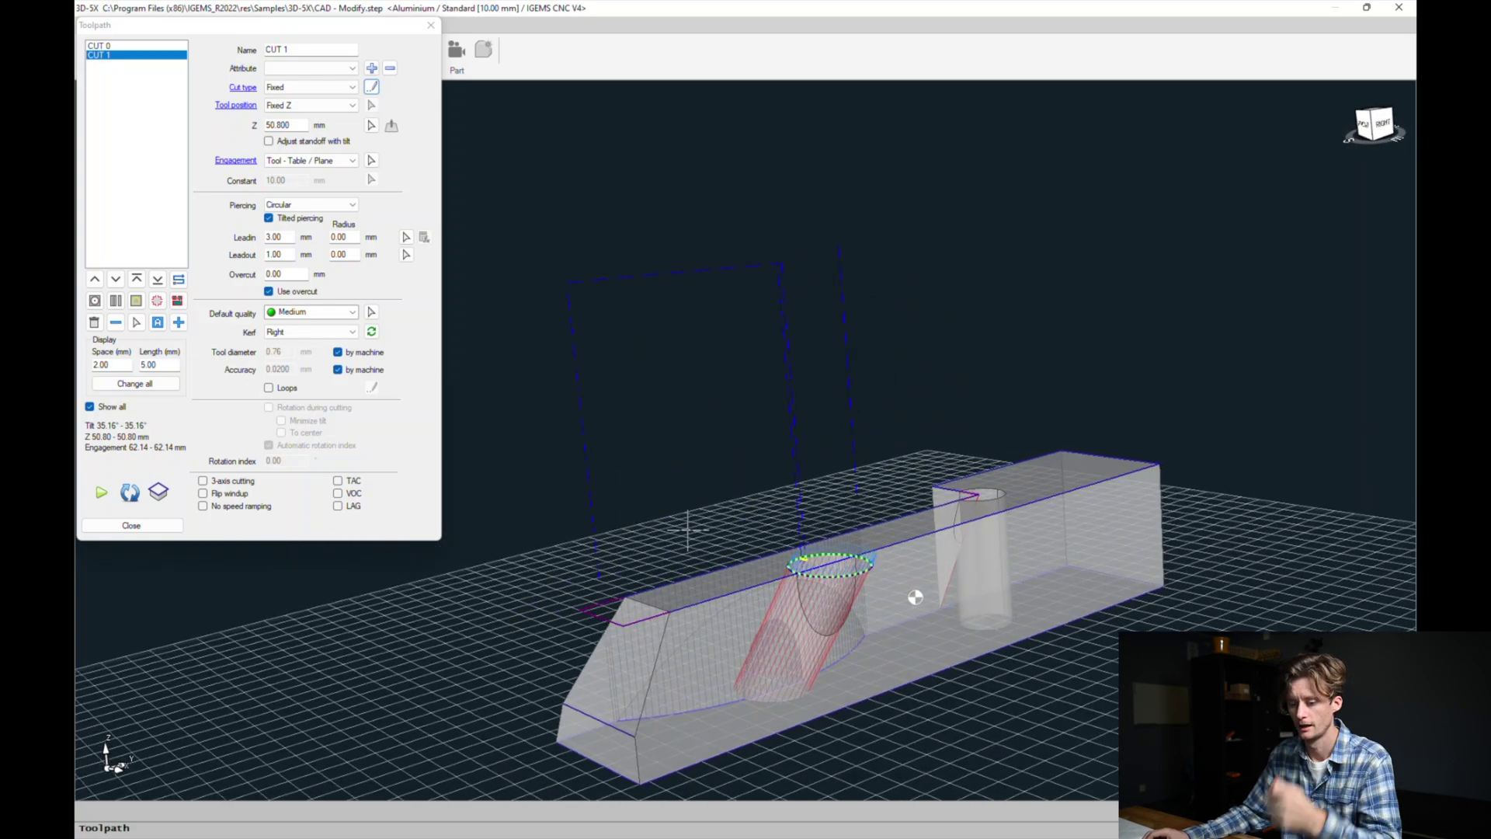
# Define a closed curve from the circular bottom edge of the vertical hole.
pyautogui.click(158, 491)
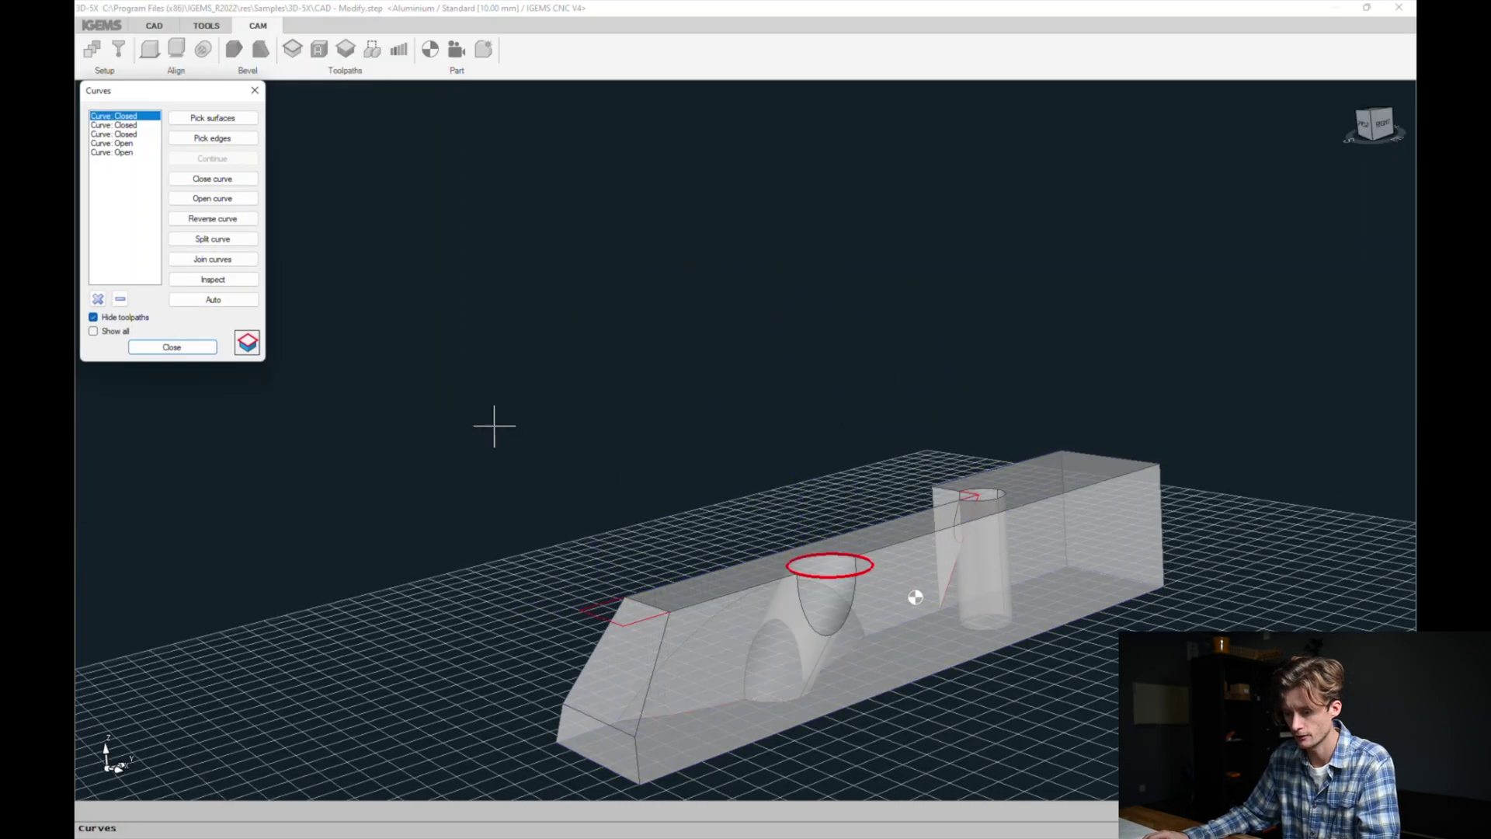
pyautogui.click(212, 122)
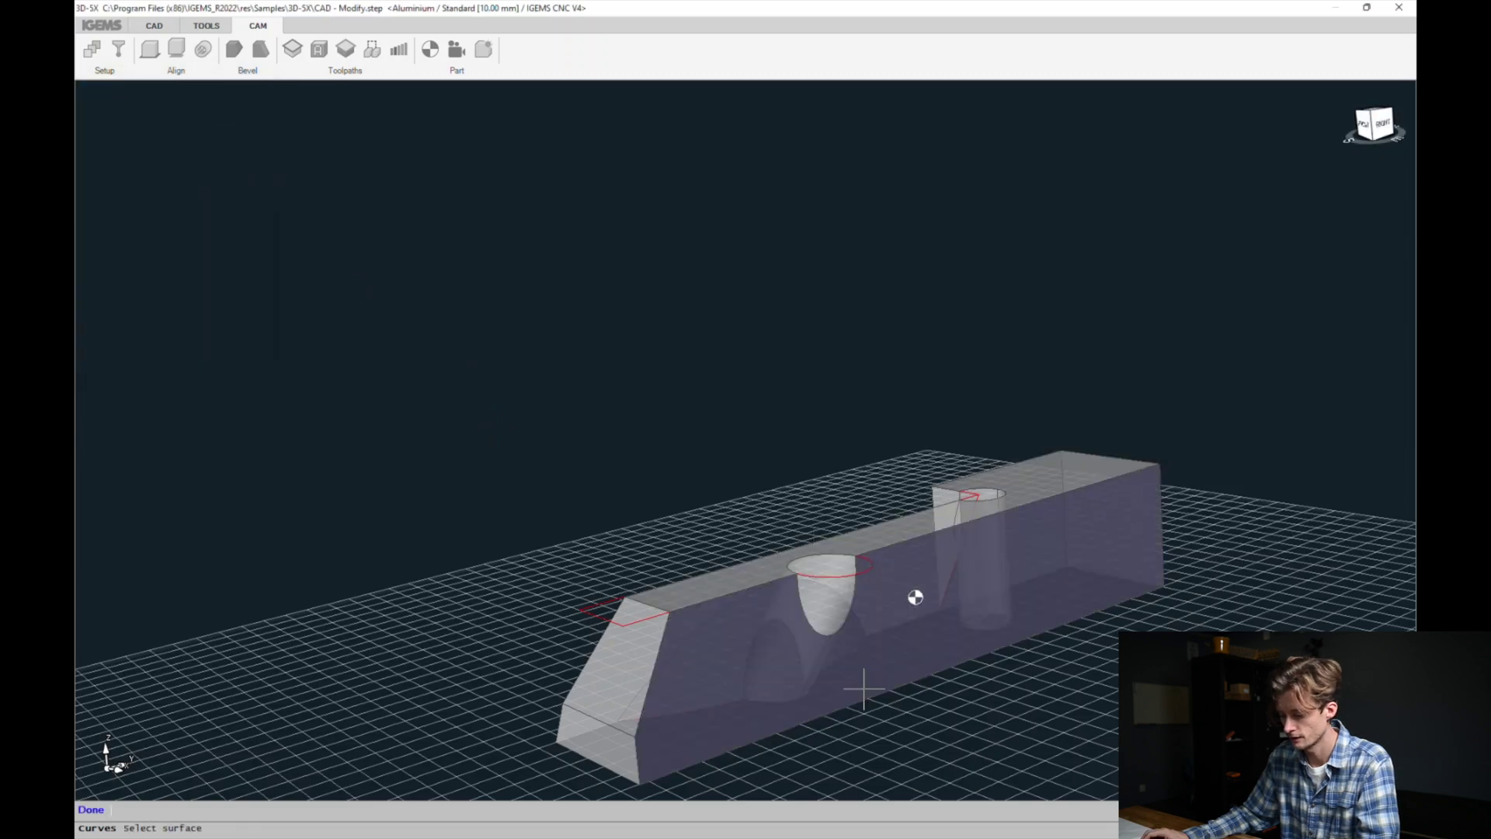
pyautogui.press('Escape')
pyautogui.click(245, 135)
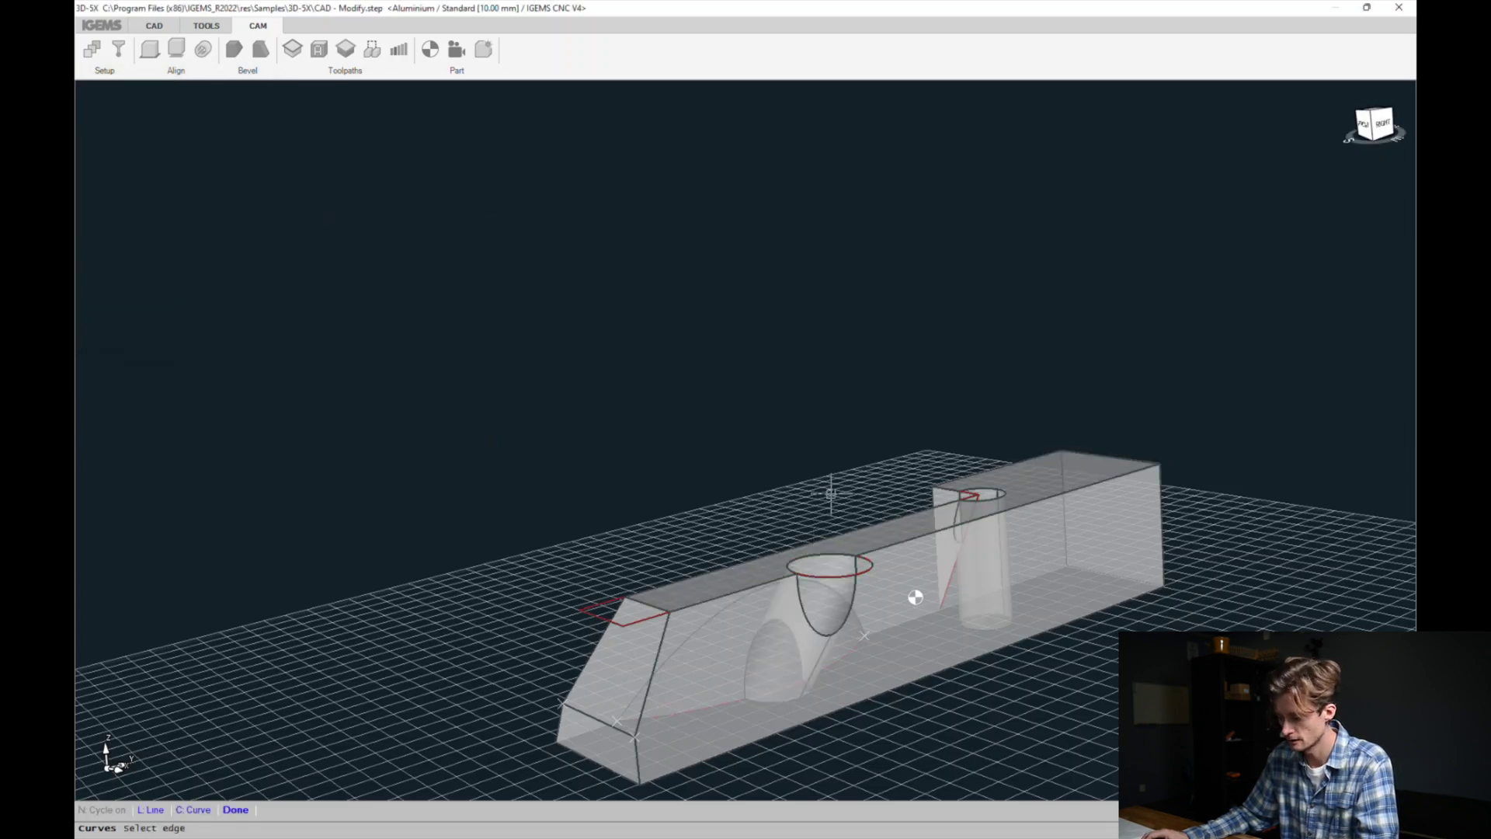
pyautogui.moveTo(831, 493); pyautogui.dragTo(832, 373, button='middle')
pyautogui.click(1034, 699)
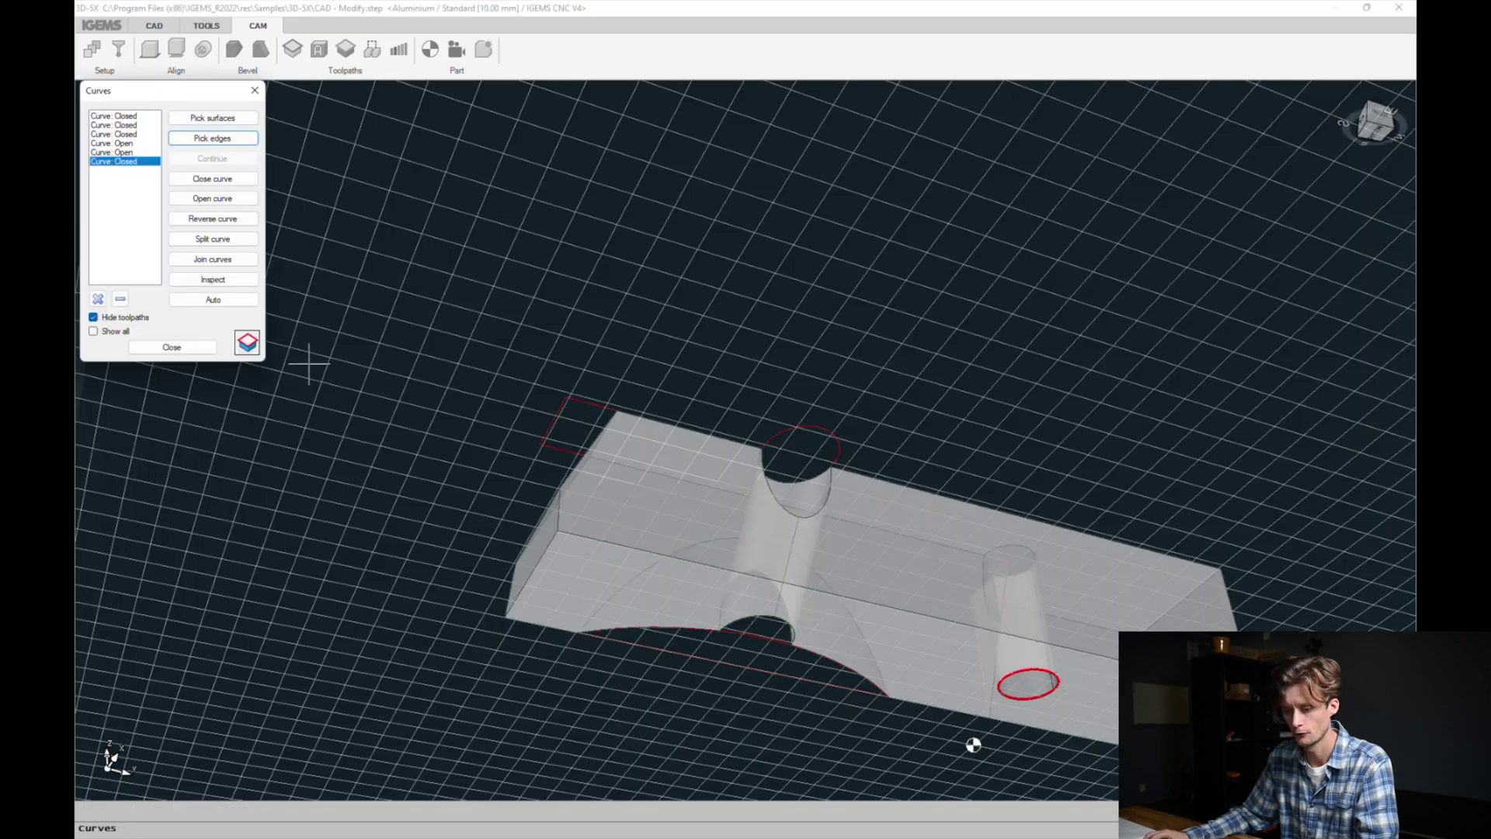
# Add a toolpath on the vertical hole's bottom curve, without a lower curve, placing the lead-in inside the hole.
pyautogui.click(247, 343)
pyautogui.click(156, 320)
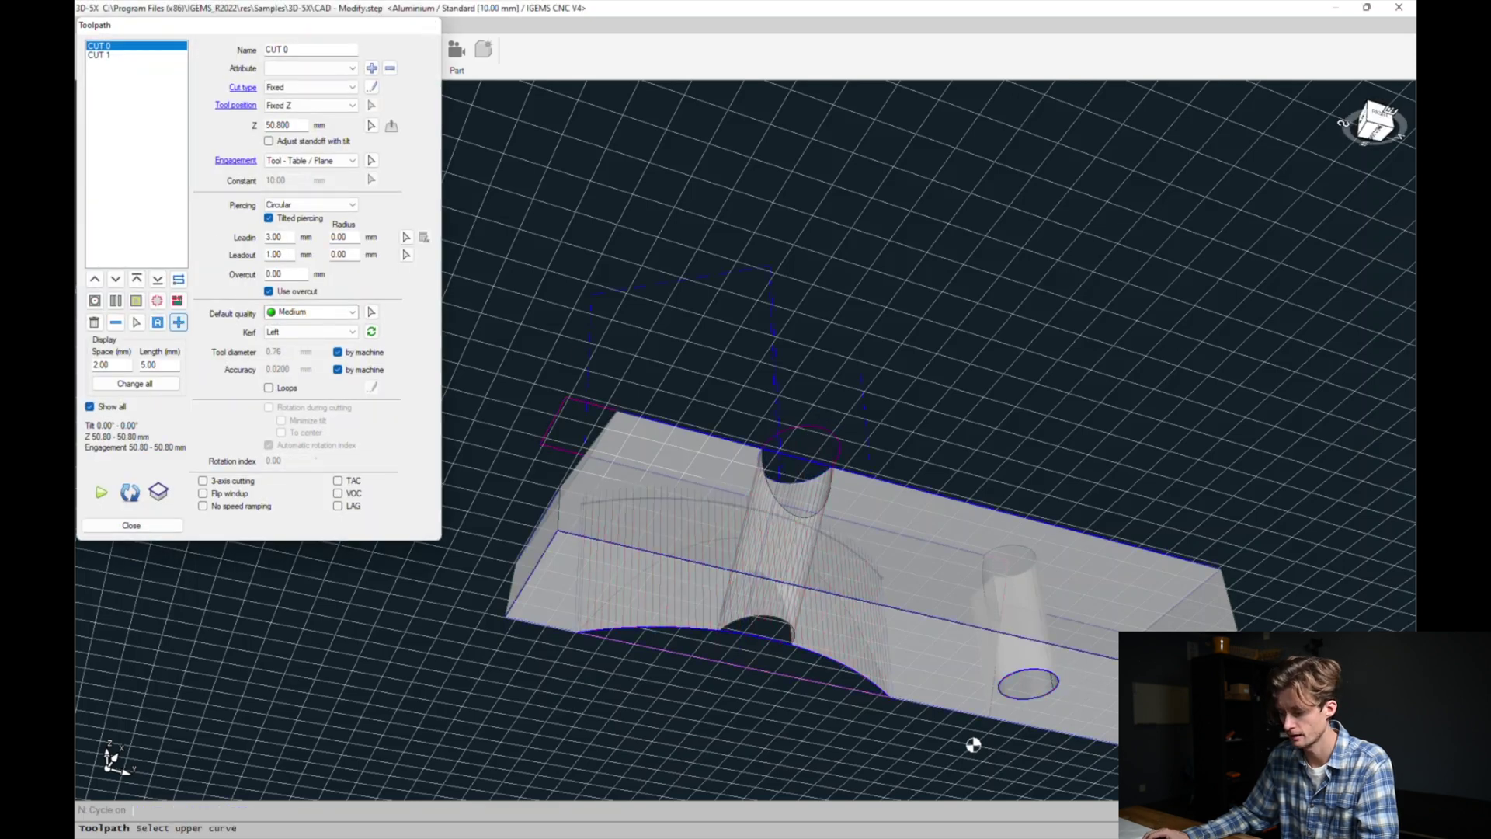
pyautogui.click(1035, 674)
pyautogui.click(1052, 685)
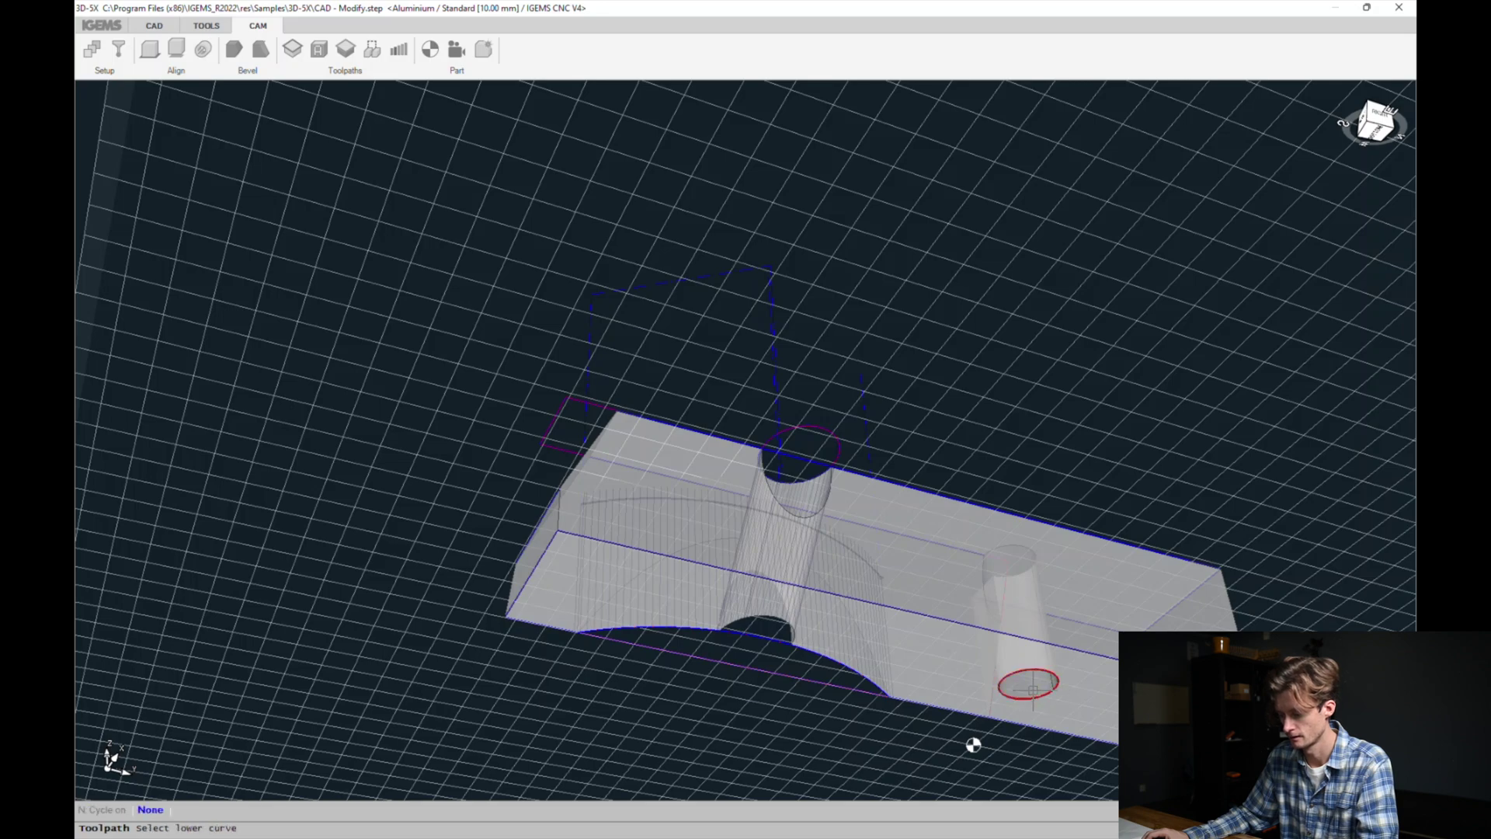
pyautogui.moveTo(998, 618); pyautogui.dragTo(1039, 753, button='middle')
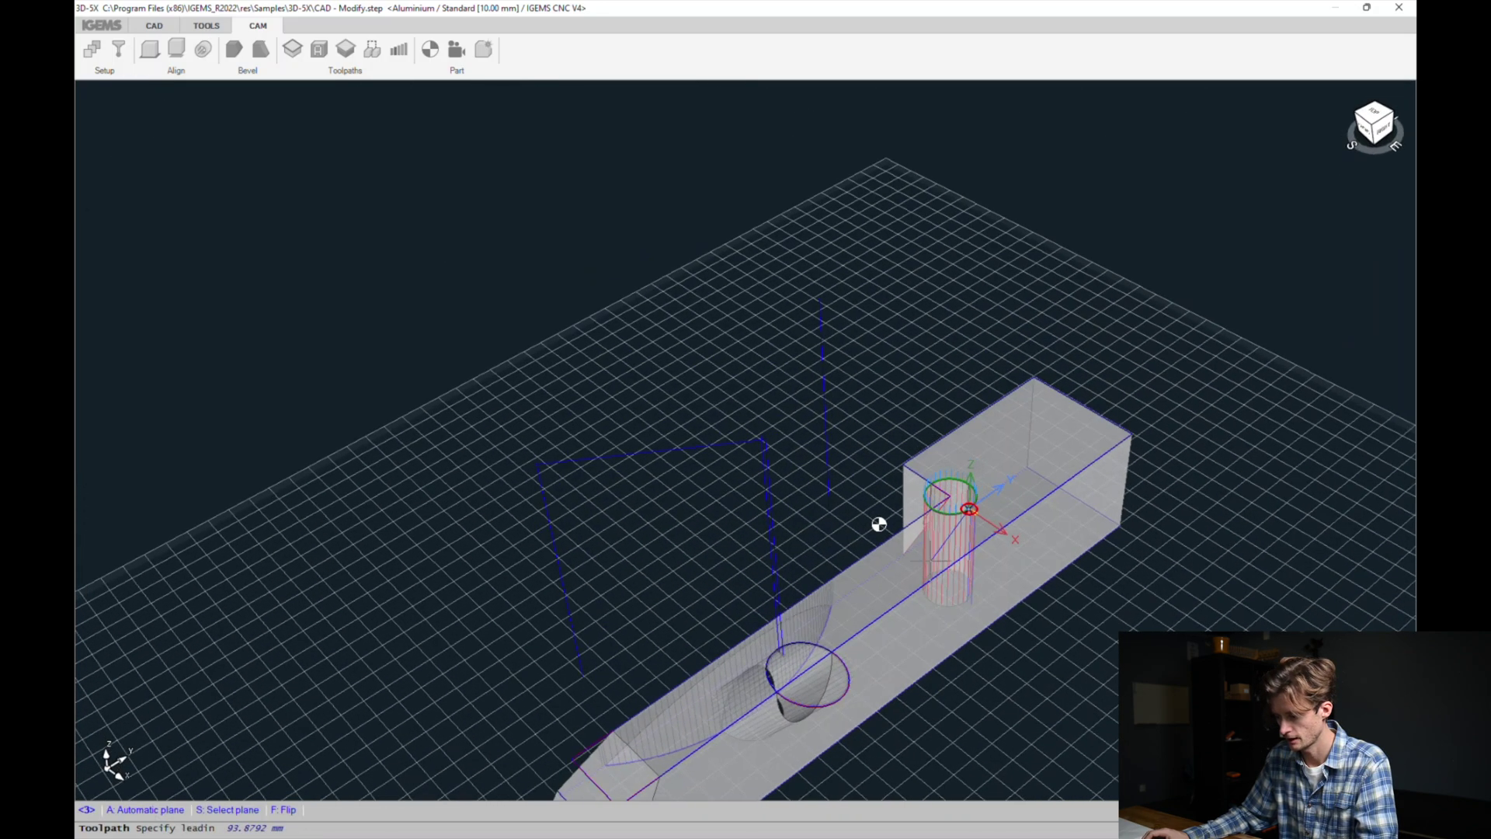
pyautogui.scroll(4, 938, 528)
pyautogui.click(966, 419)
pyautogui.click(967, 420)
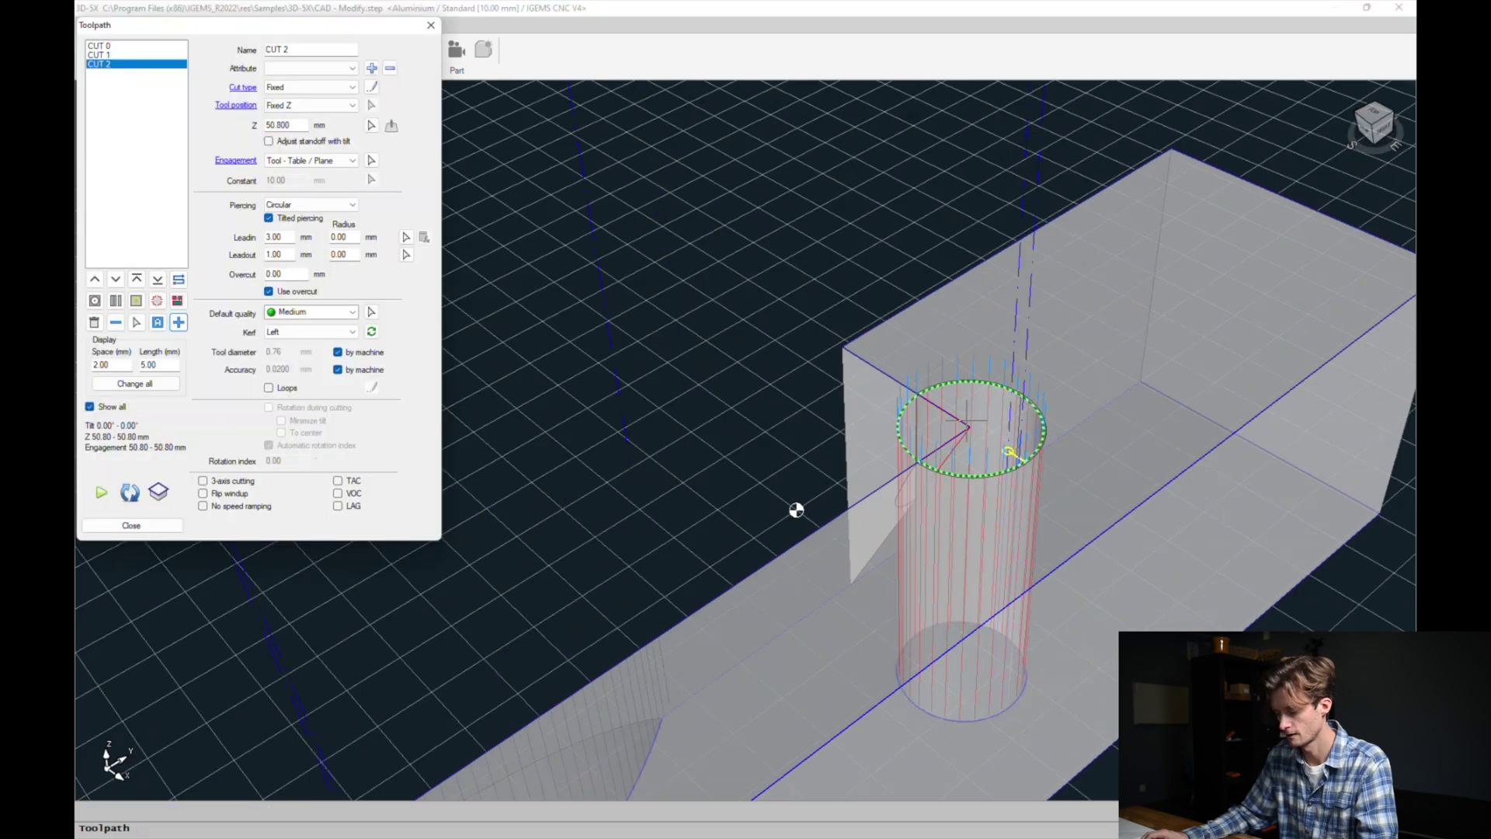
# Define an open curve from the upper edge of the block's slanted end face.
pyautogui.scroll(-5, 796, 509)
pyautogui.moveTo(968, 443); pyautogui.dragTo(900, 519, button='middle')
pyautogui.scroll(-3, 766, 594)
pyautogui.moveTo(750, 600); pyautogui.dragTo(890, 755, button='middle')
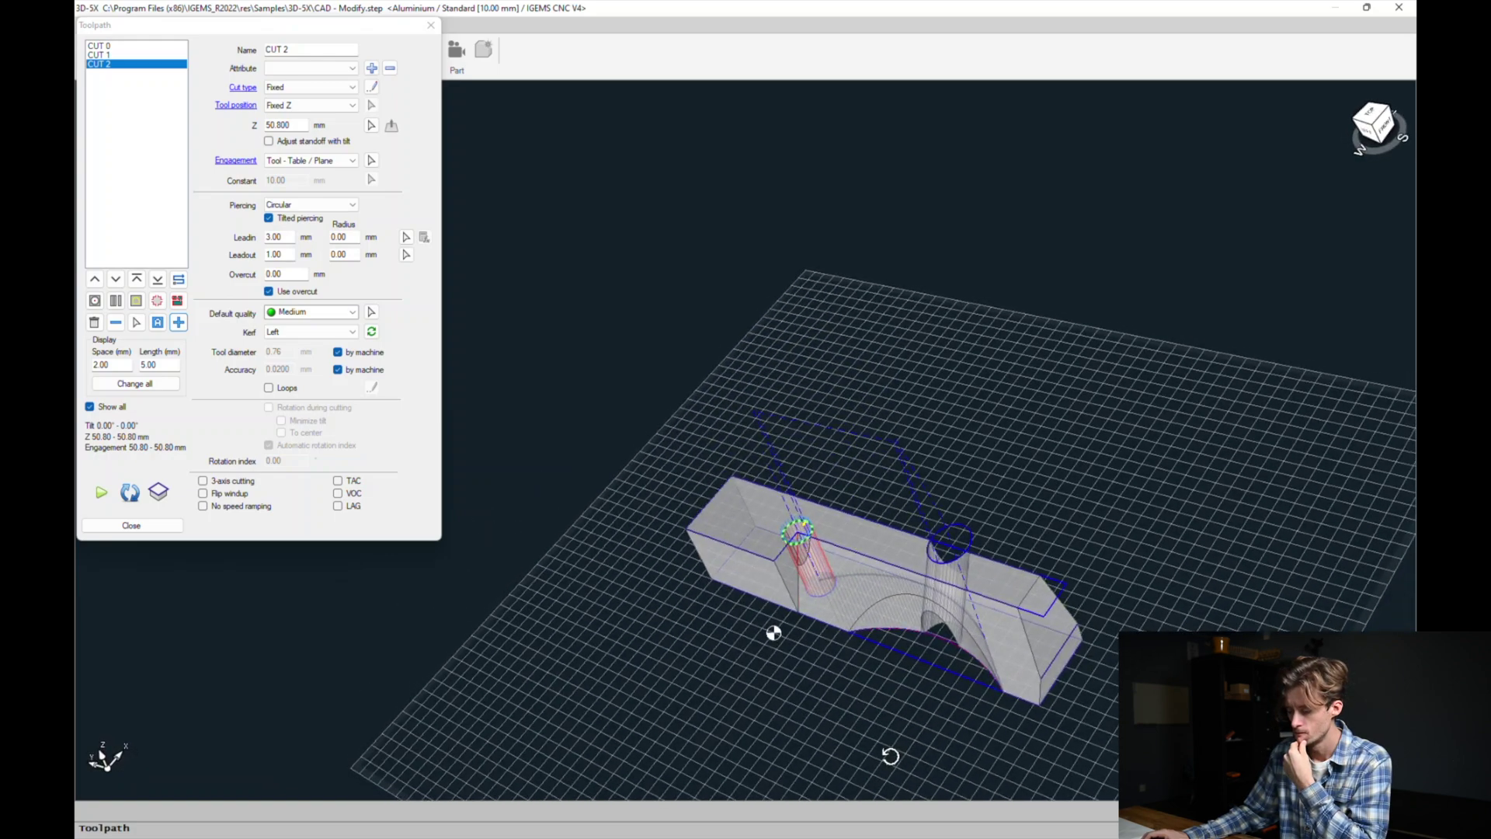
pyautogui.moveTo(890, 755); pyautogui.dragTo(762, 743, button='middle')
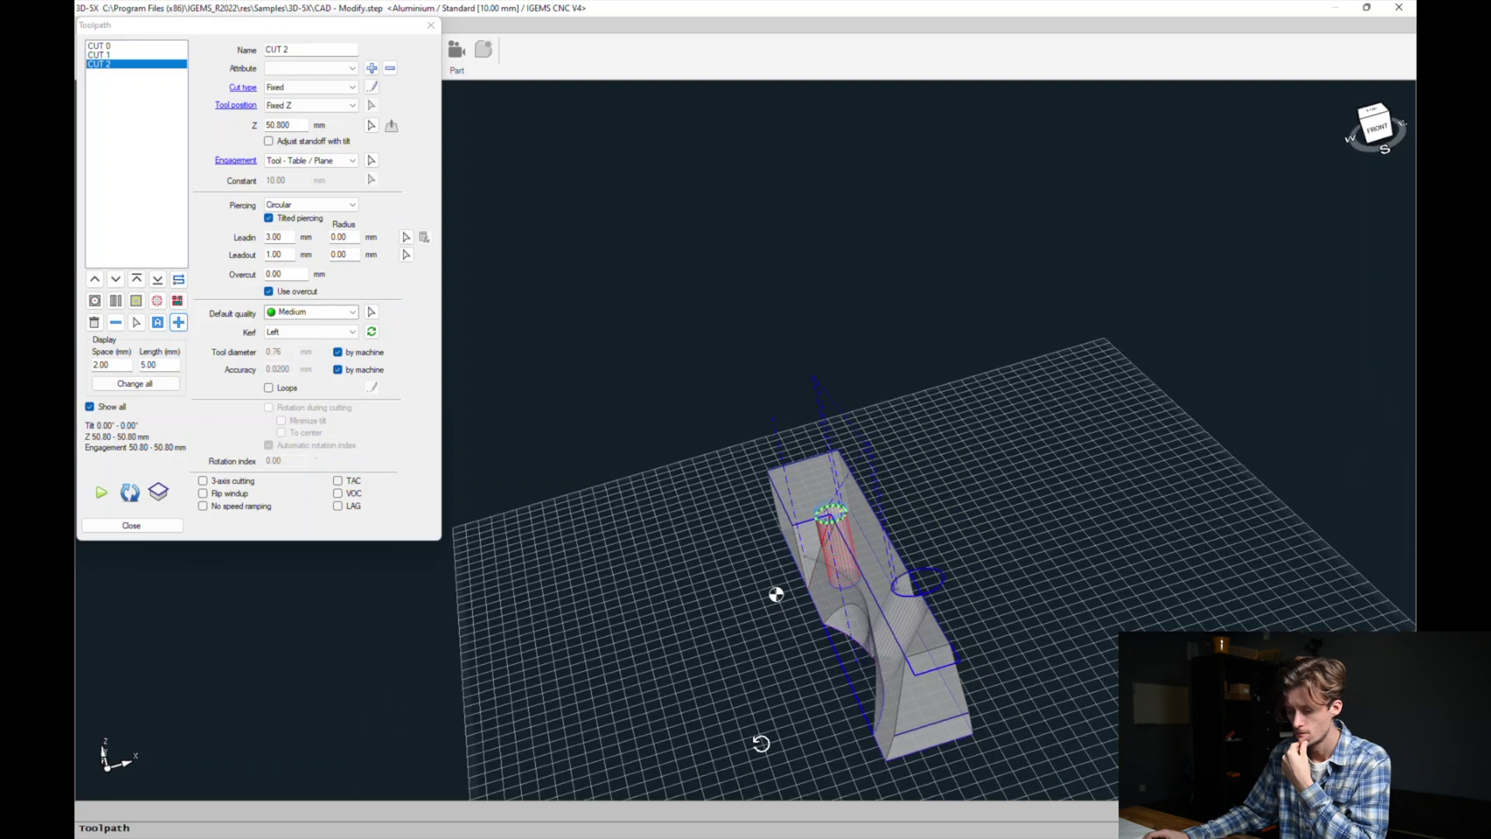
pyautogui.click(159, 492)
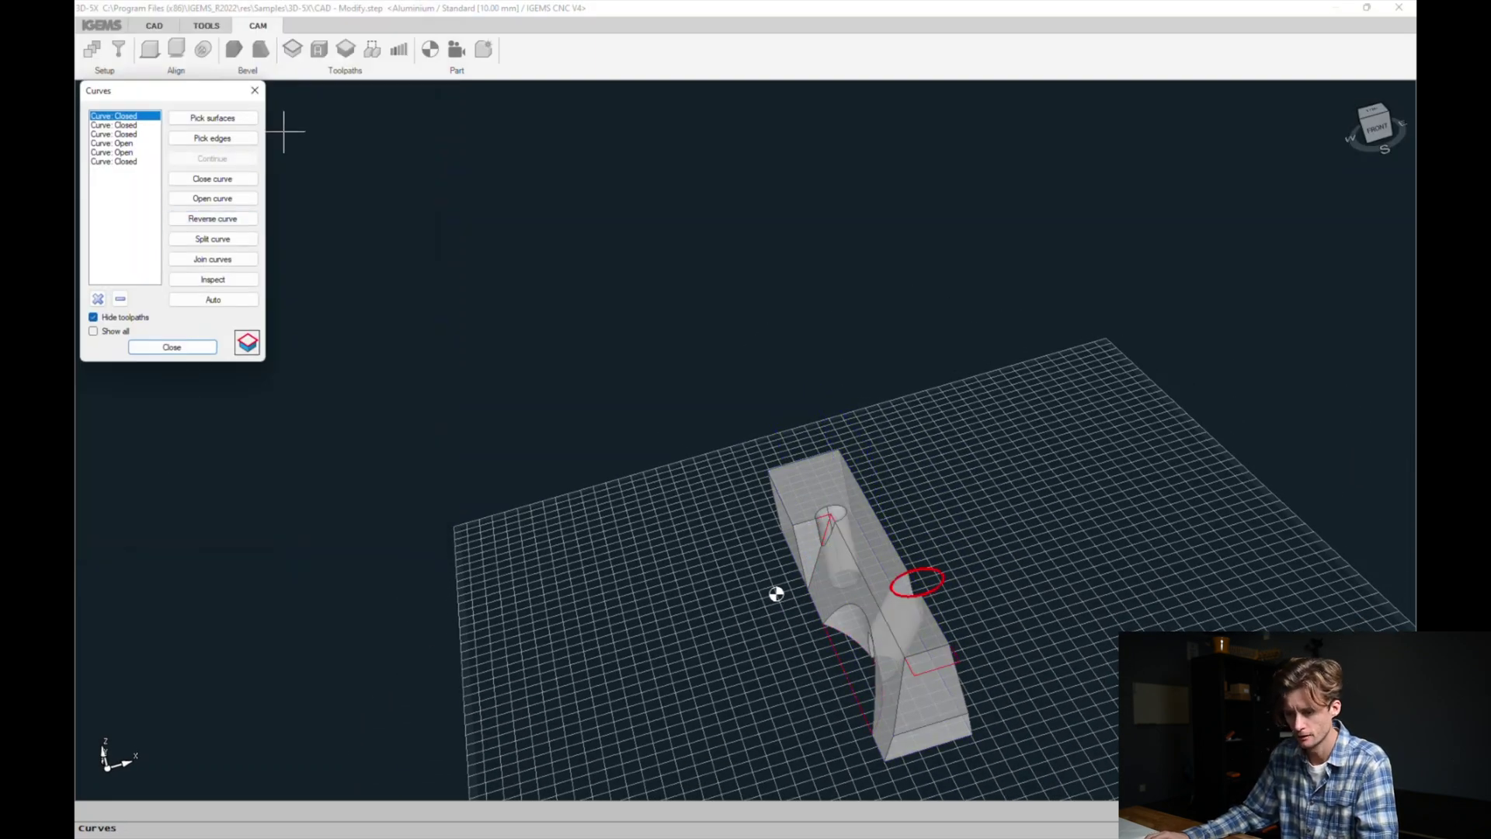
pyautogui.click(240, 137)
pyautogui.scroll(5, 1012, 664)
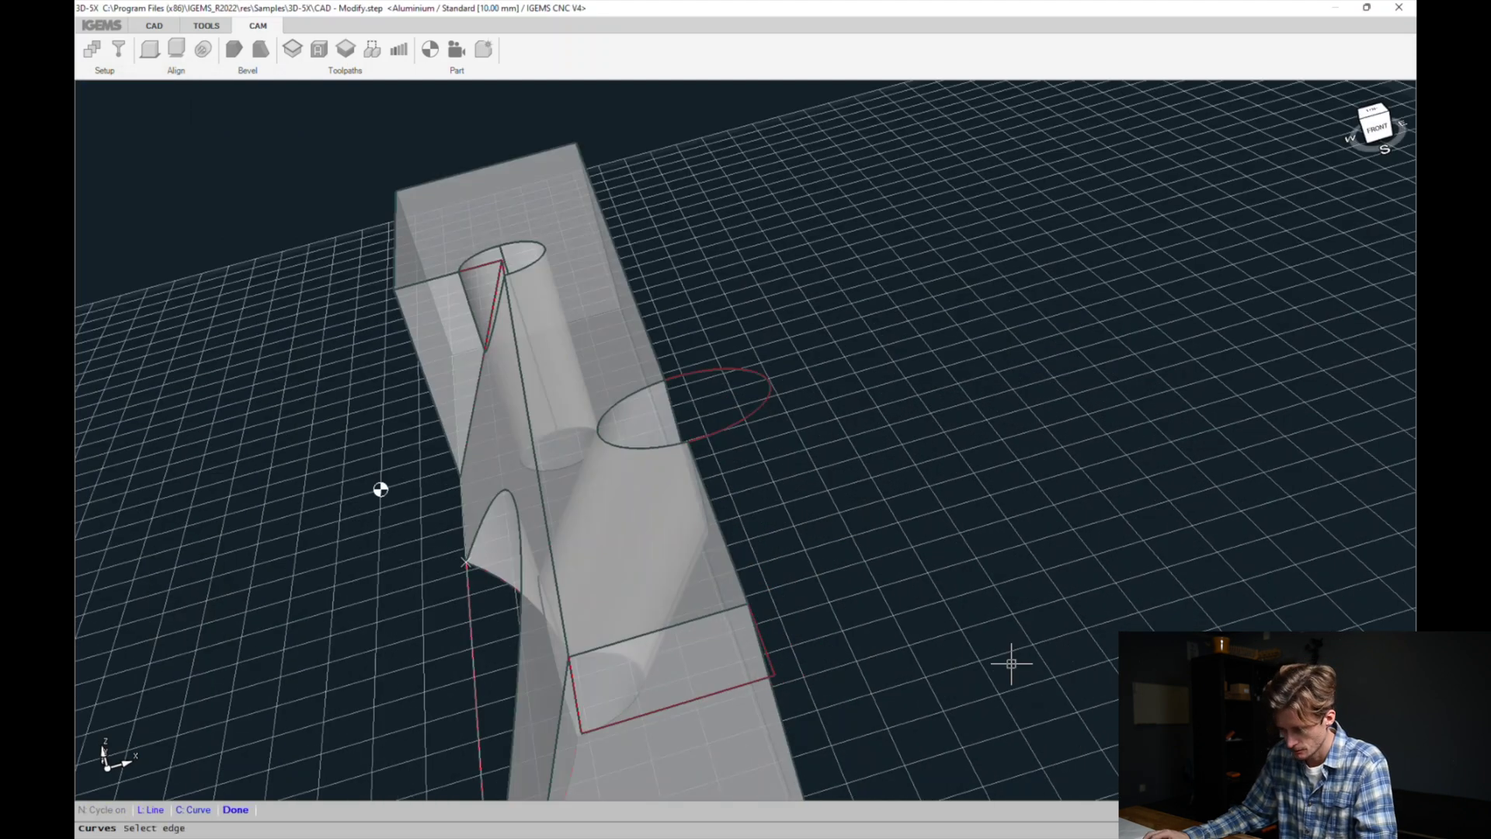
pyautogui.click(707, 620)
pyautogui.rightClick(707, 633)
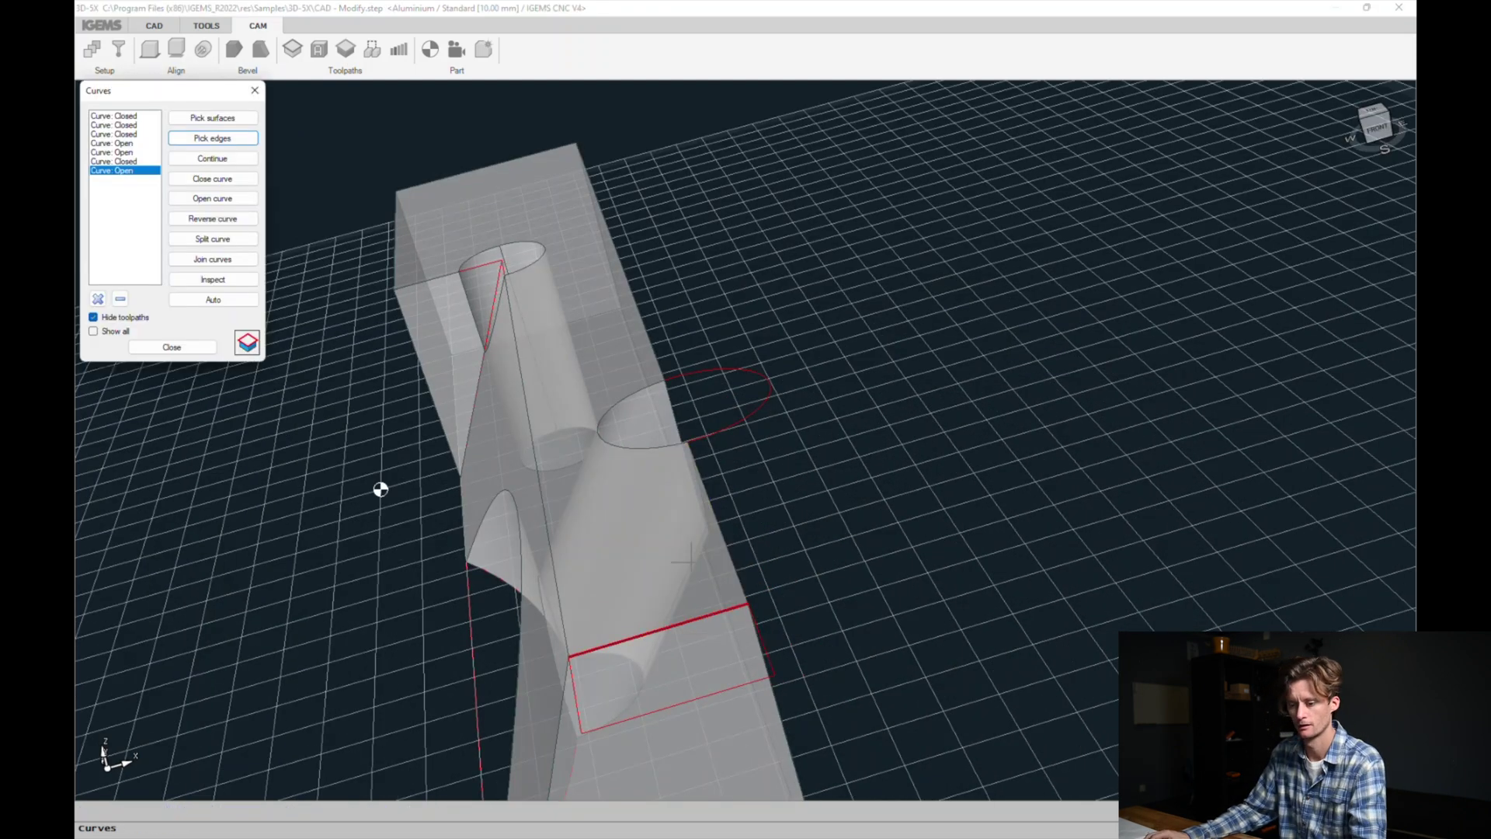
# Add a ruled toolpath between the slanted end face's upper and lower edge curves, with lead-in and lead-out at opposite sides of the block.
pyautogui.click(248, 341)
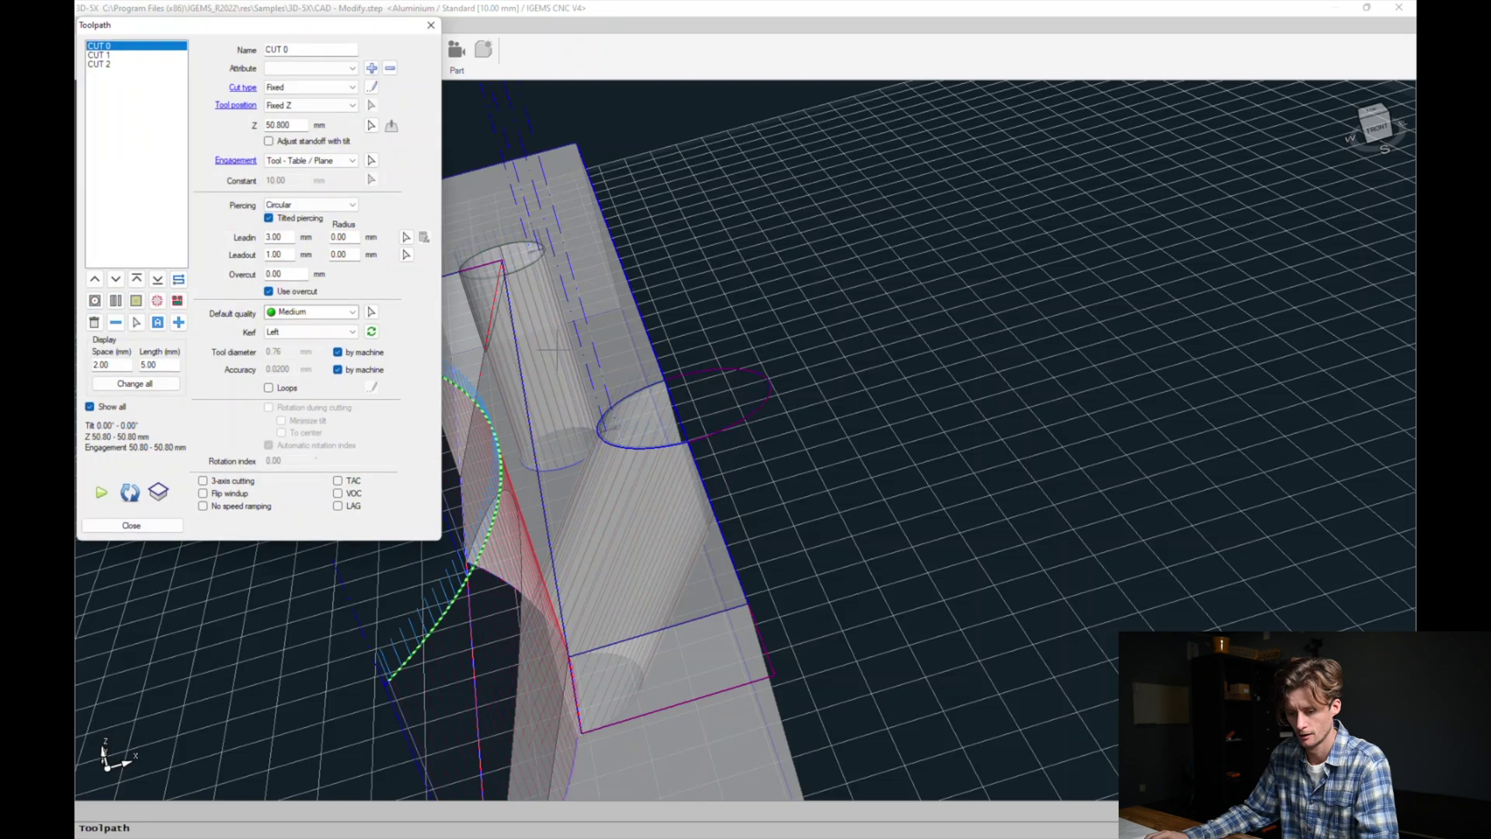
pyautogui.click(178, 323)
pyautogui.click(647, 628)
pyautogui.click(462, 668)
pyautogui.scroll(-3, 582, 546)
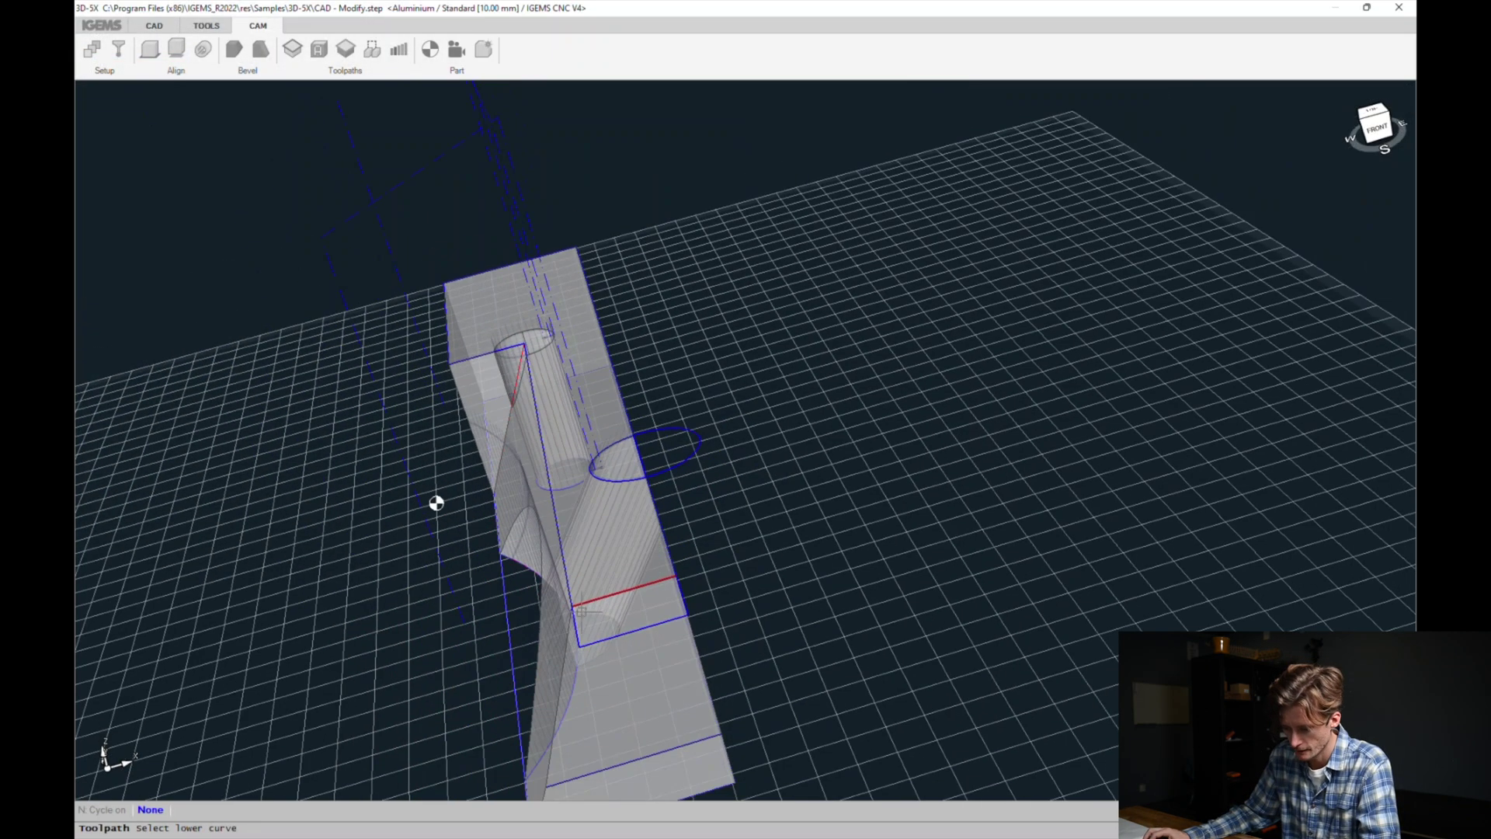
pyautogui.click(668, 751)
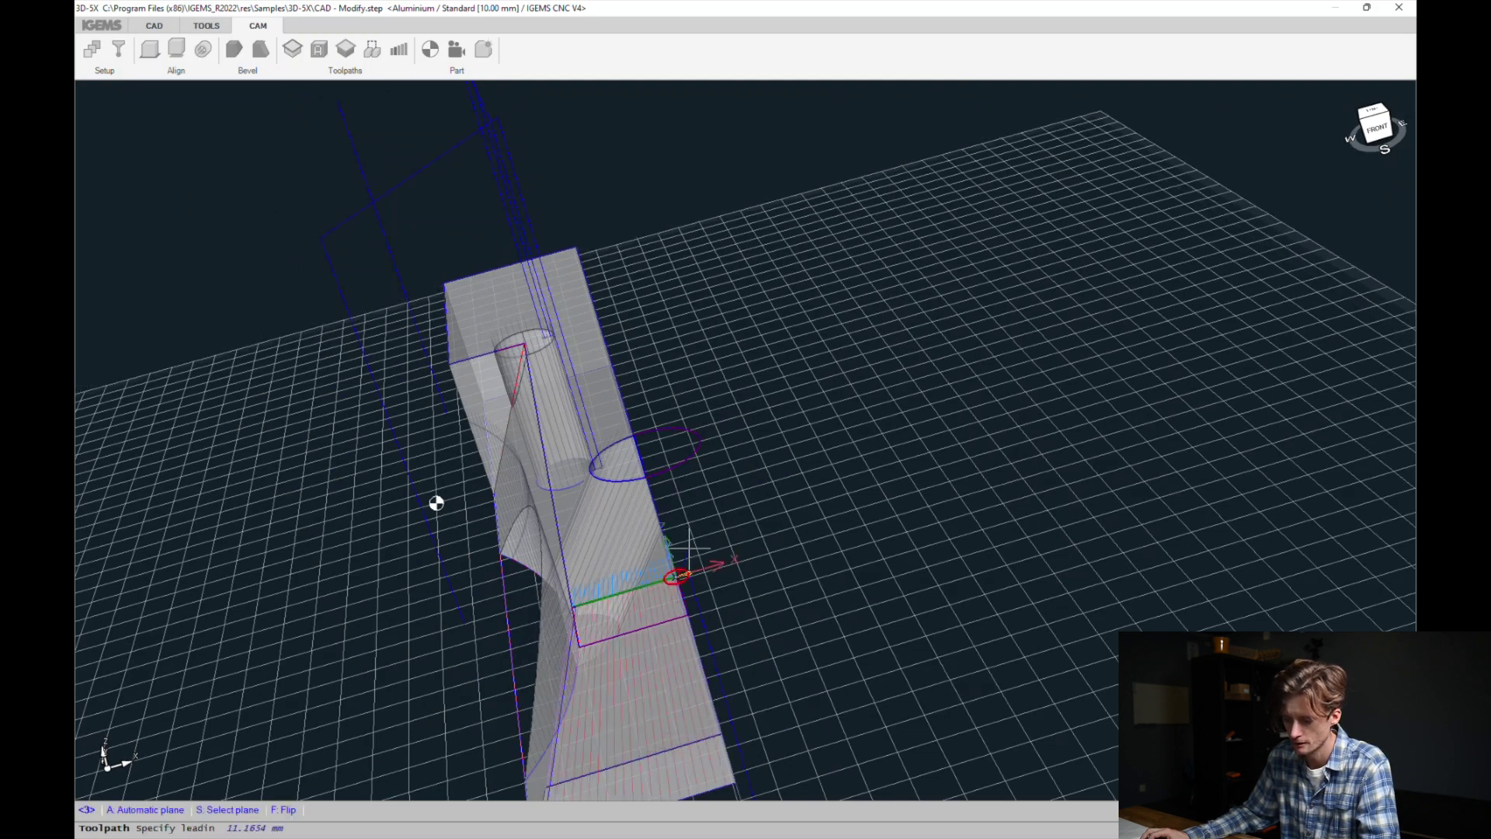
pyautogui.rightClick(710, 570)
pyautogui.rightClick(506, 634)
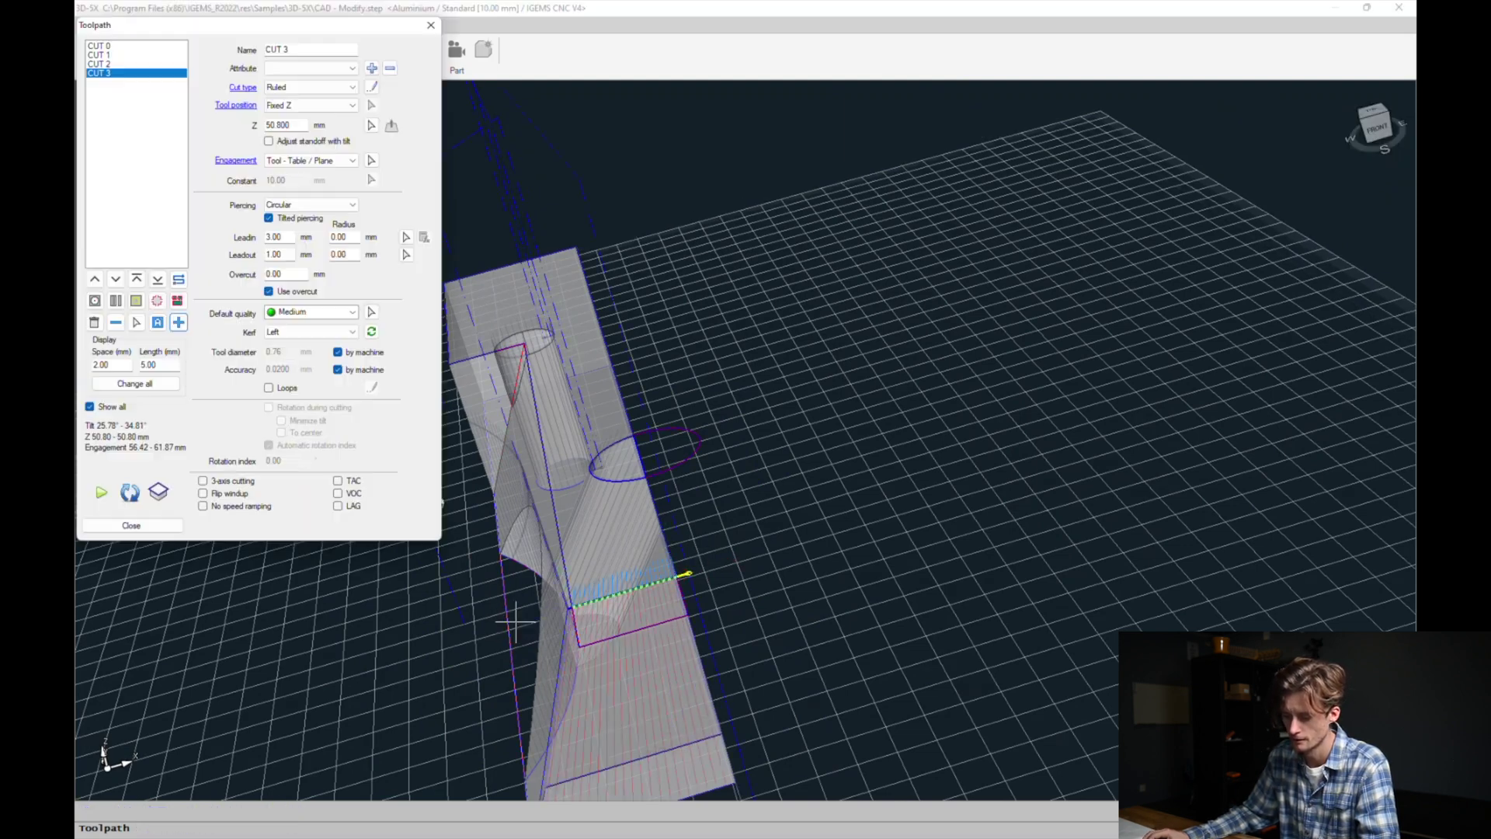
# Add a ruled toolpath from the block's extended top outline to its bottom outline, placing its start point and lead-in at the outer corner.
pyautogui.scroll(-1, 734, 447)
pyautogui.moveTo(576, 565); pyautogui.dragTo(826, 563, button='middle')
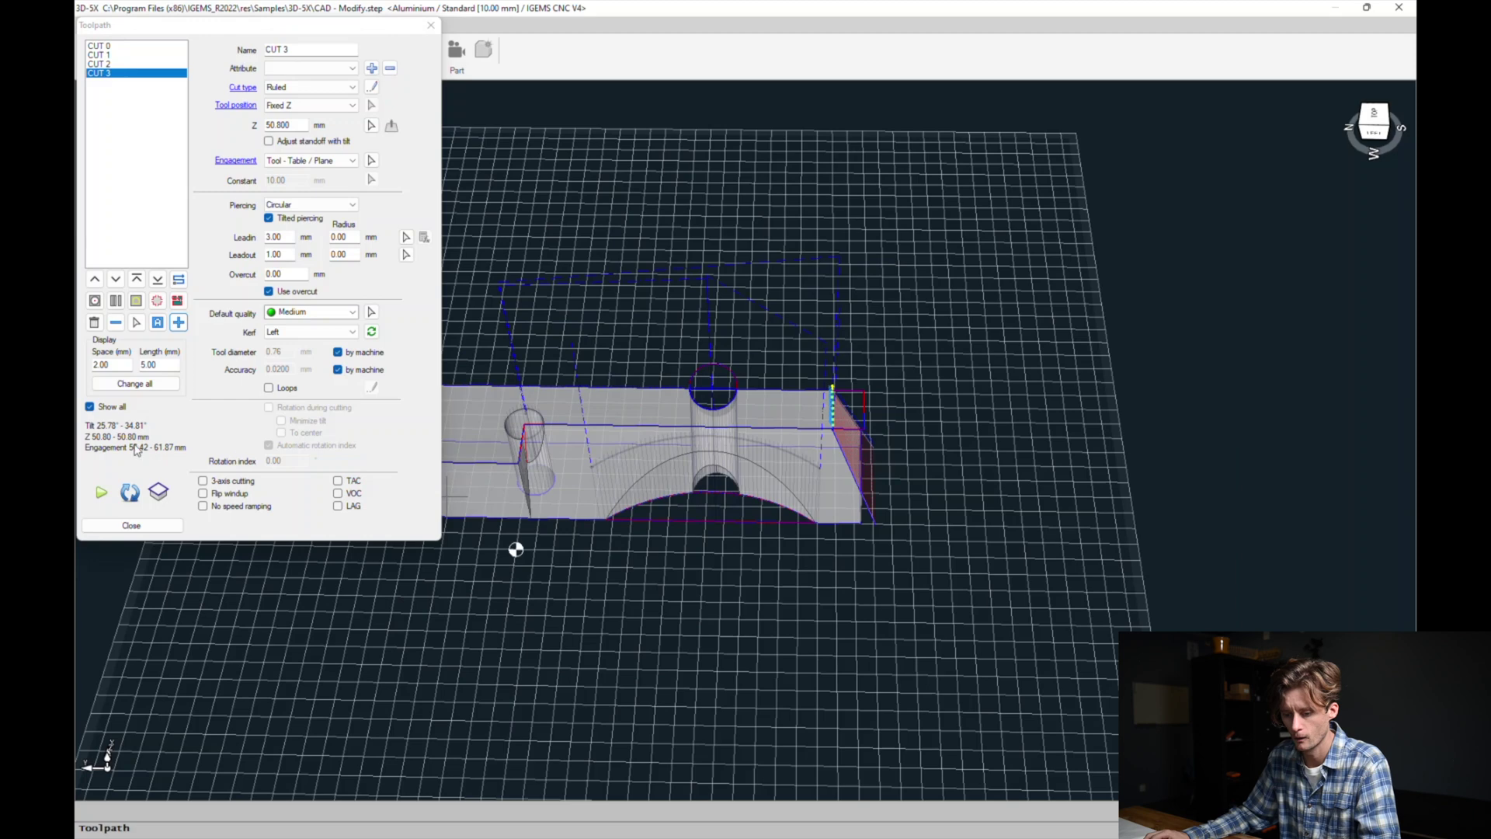
pyautogui.click(180, 325)
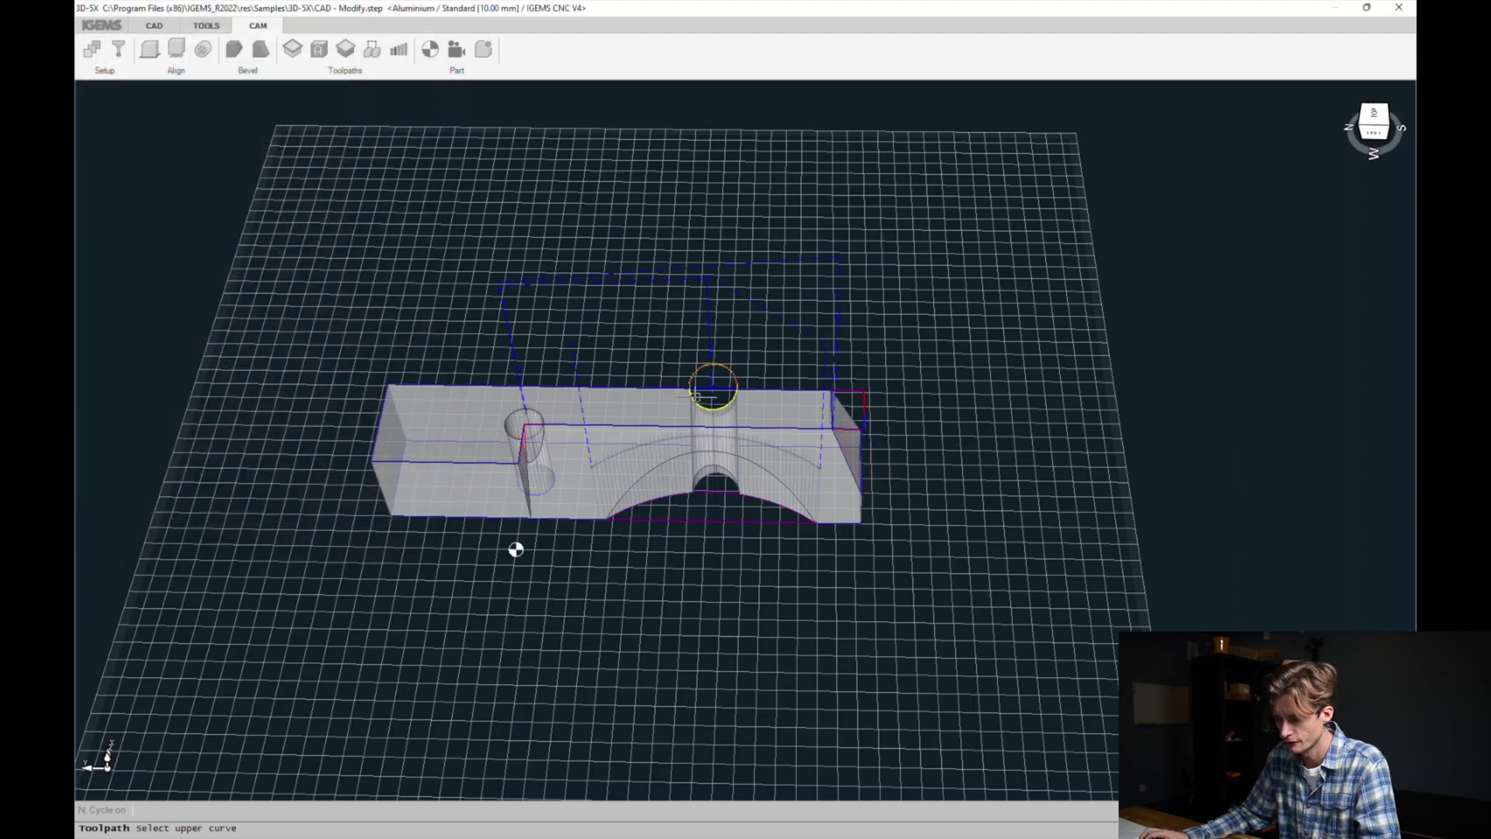
pyautogui.scroll(5, 859, 392)
pyautogui.click(851, 402)
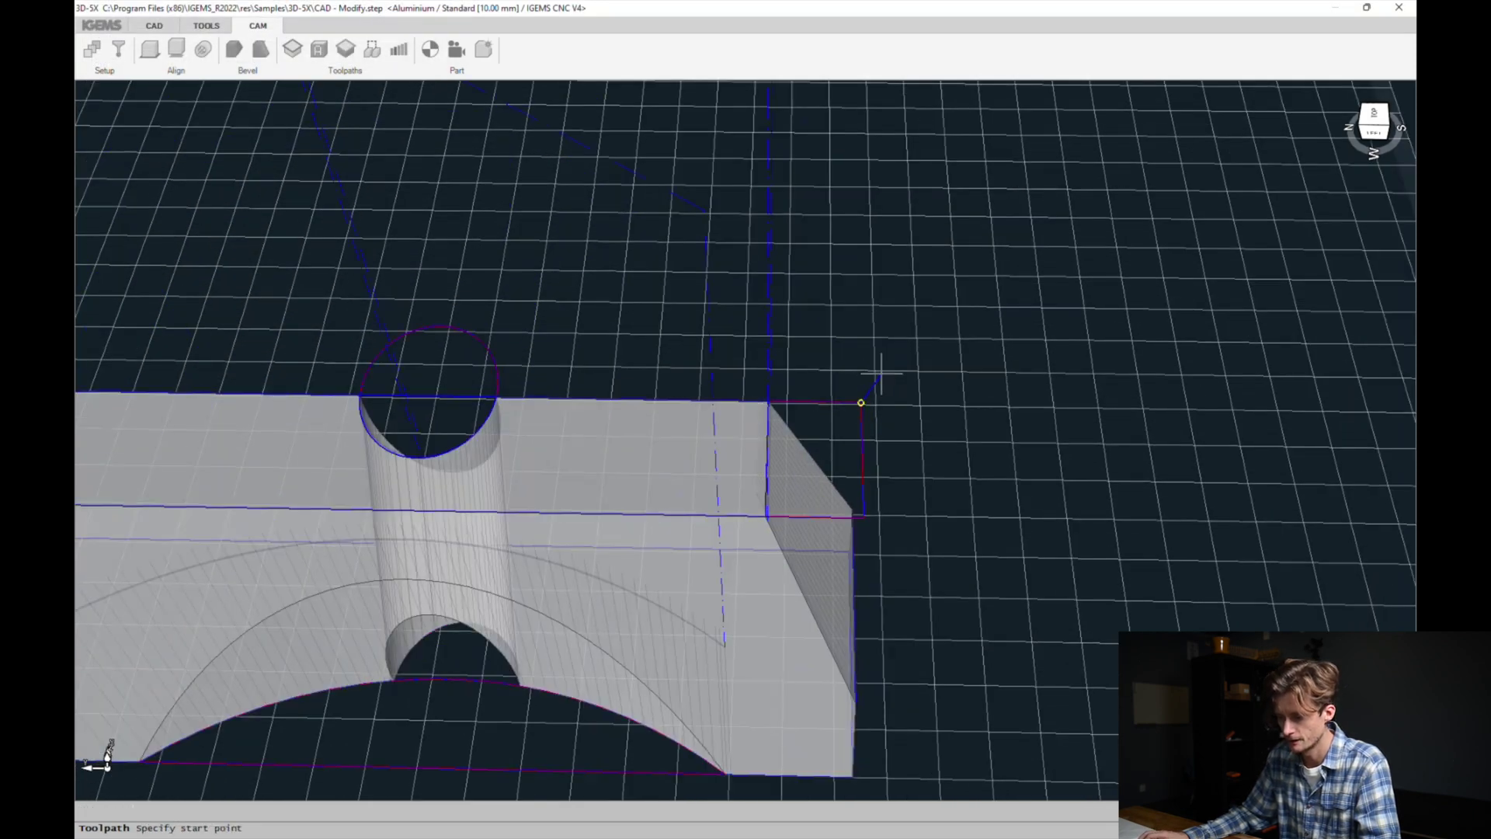
pyautogui.click(901, 383)
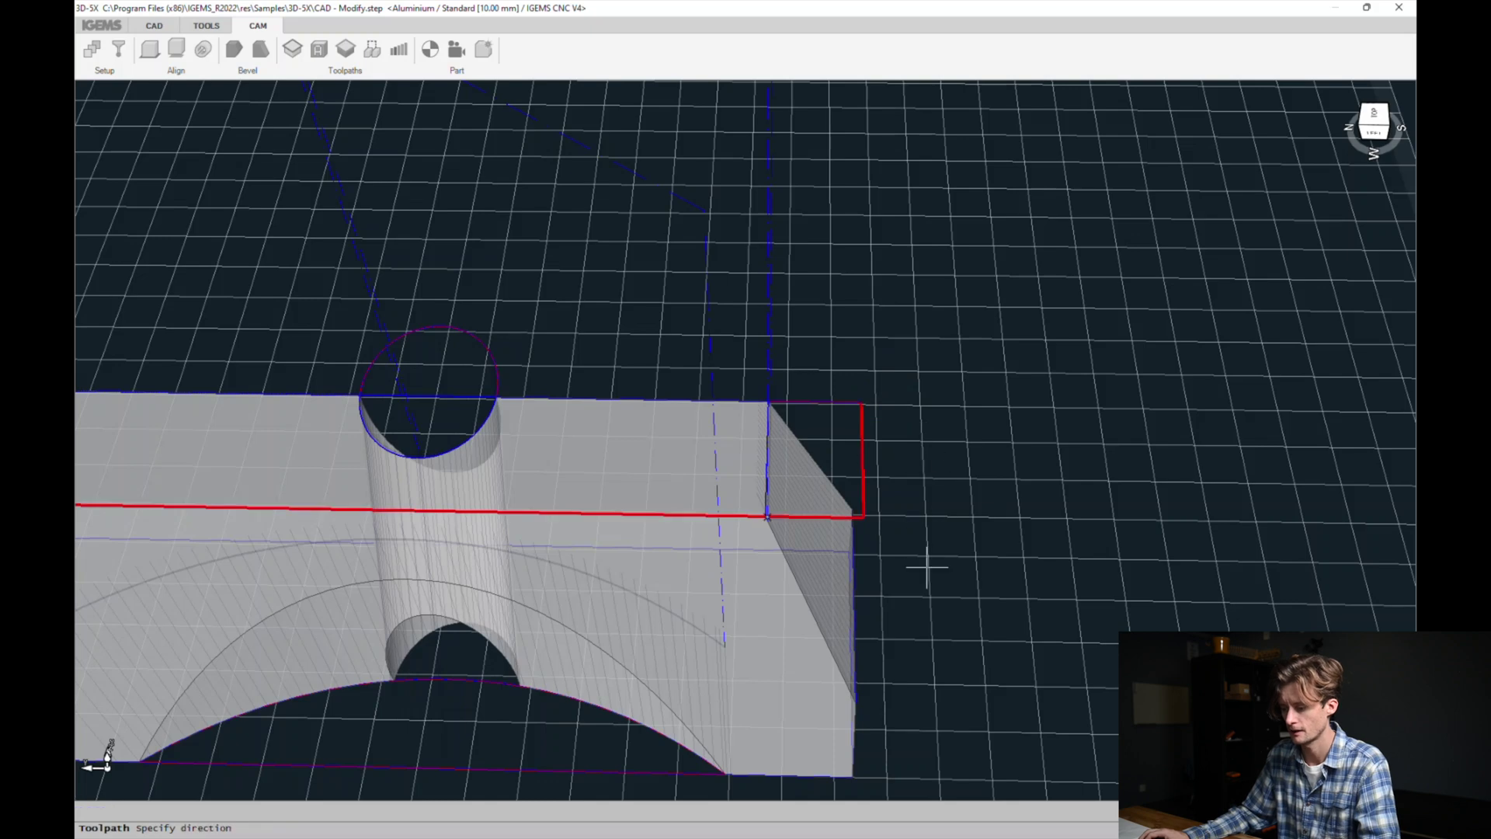
pyautogui.click(694, 769)
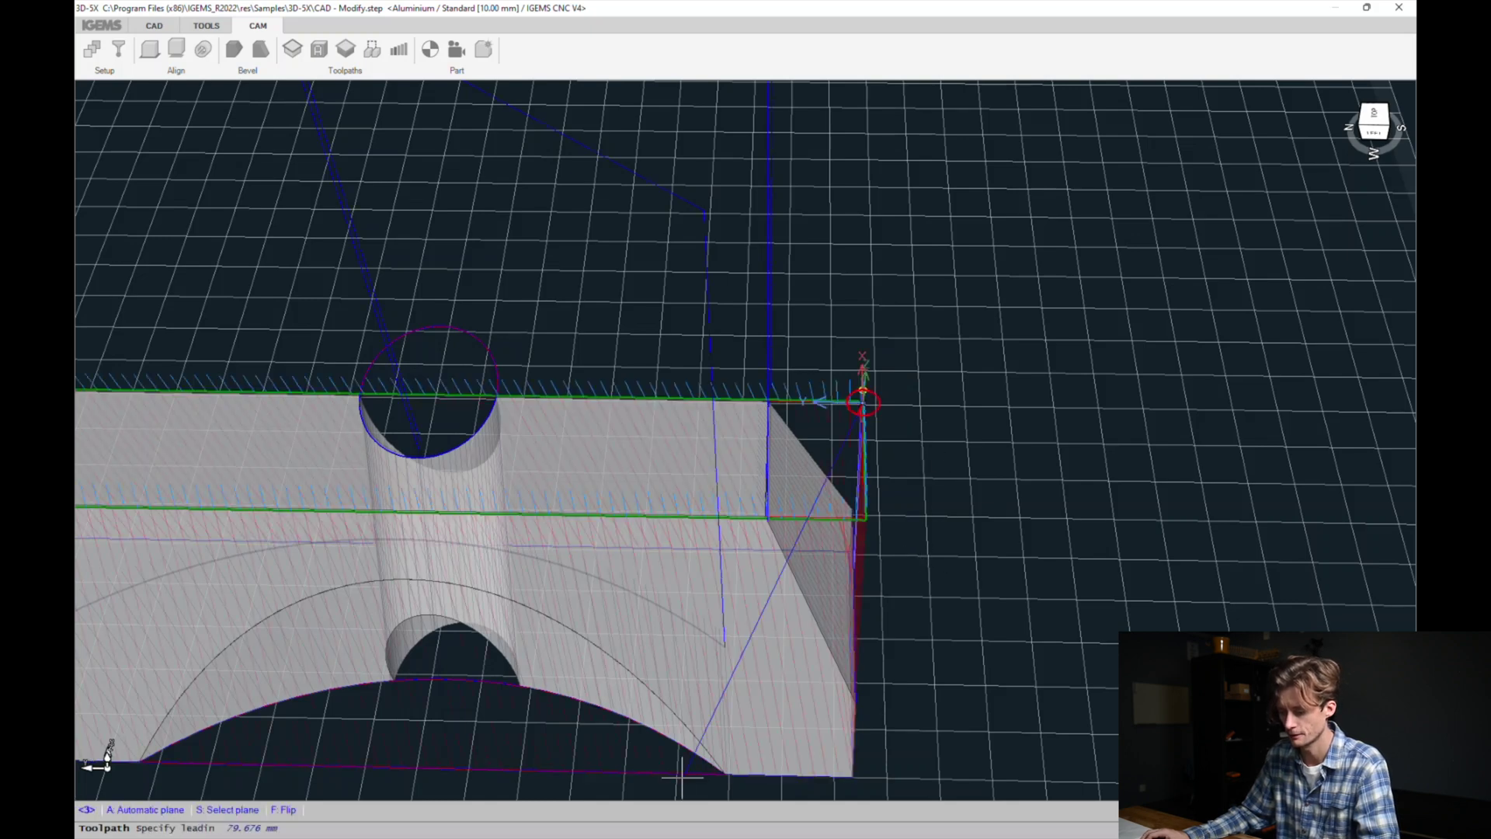
pyautogui.click(863, 339)
pyautogui.click(952, 409)
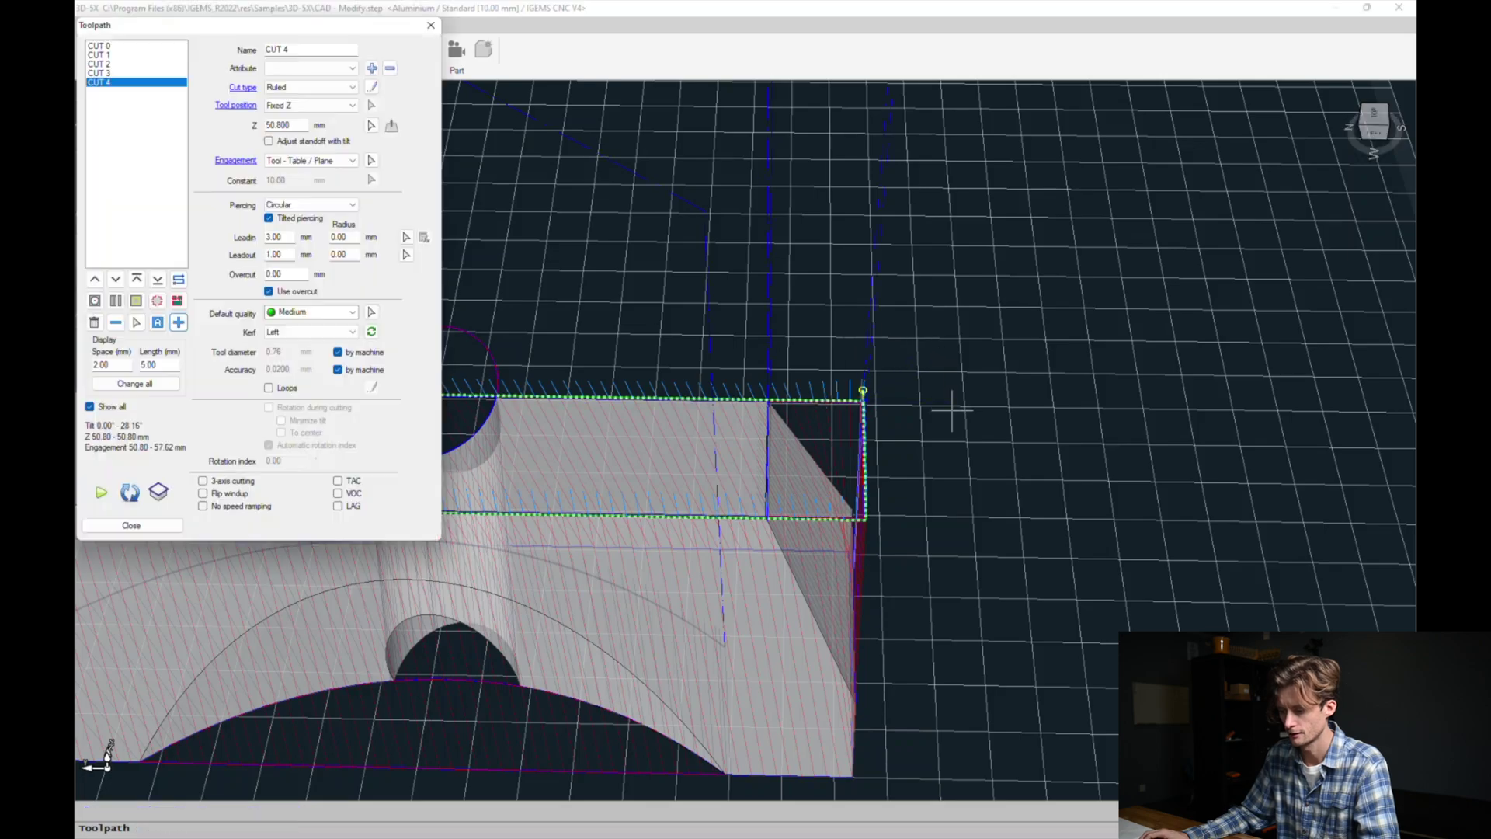
# Review the toolpaths CUT 0 to CUT 3 one after another, checking the cut surface of each on the part.
pyautogui.scroll(-3, 1059, 425)
pyautogui.moveTo(914, 659); pyautogui.dragTo(722, 657, button='middle')
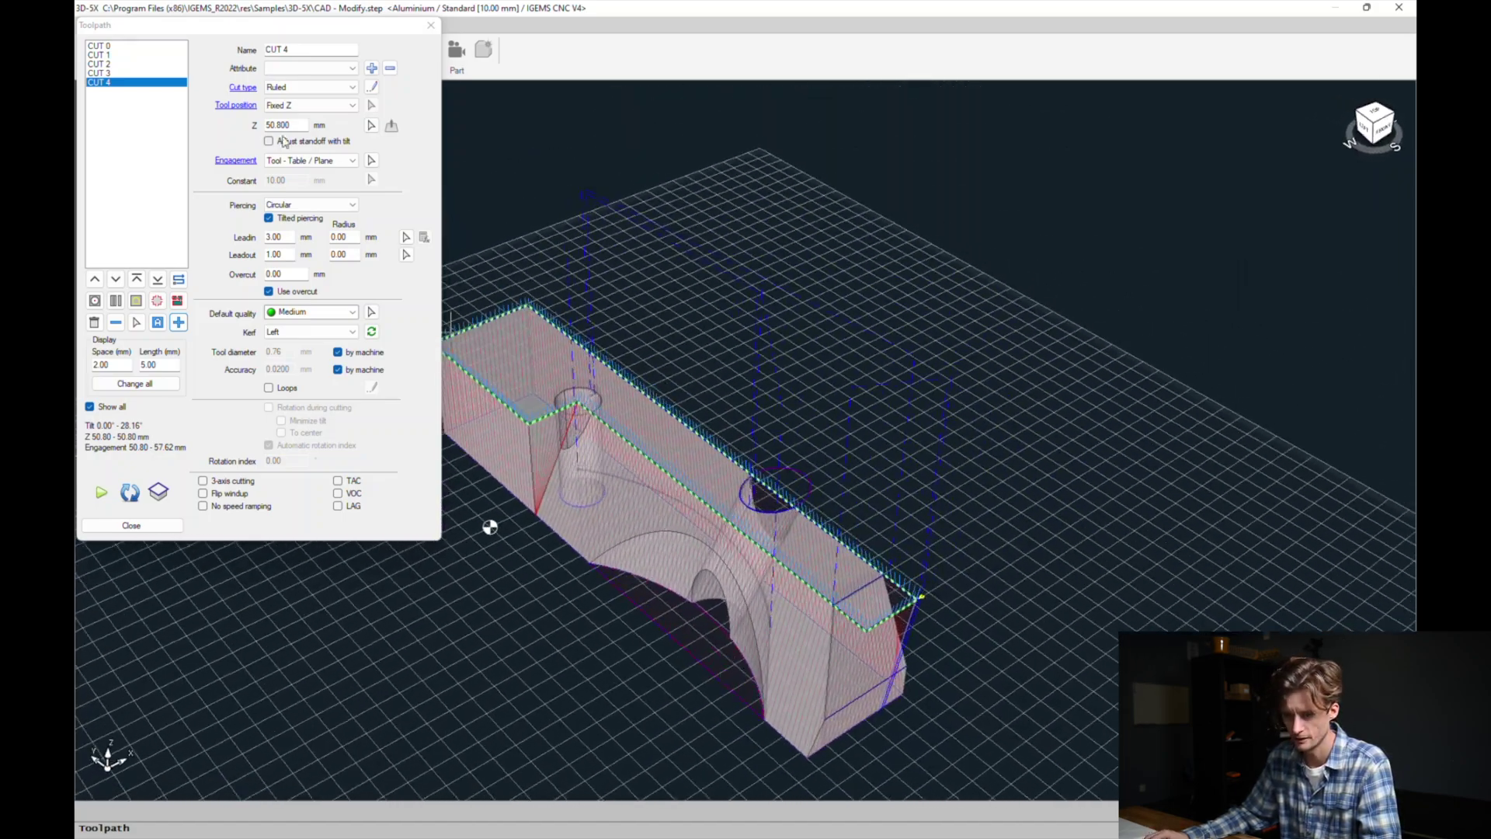
pyautogui.click(145, 47)
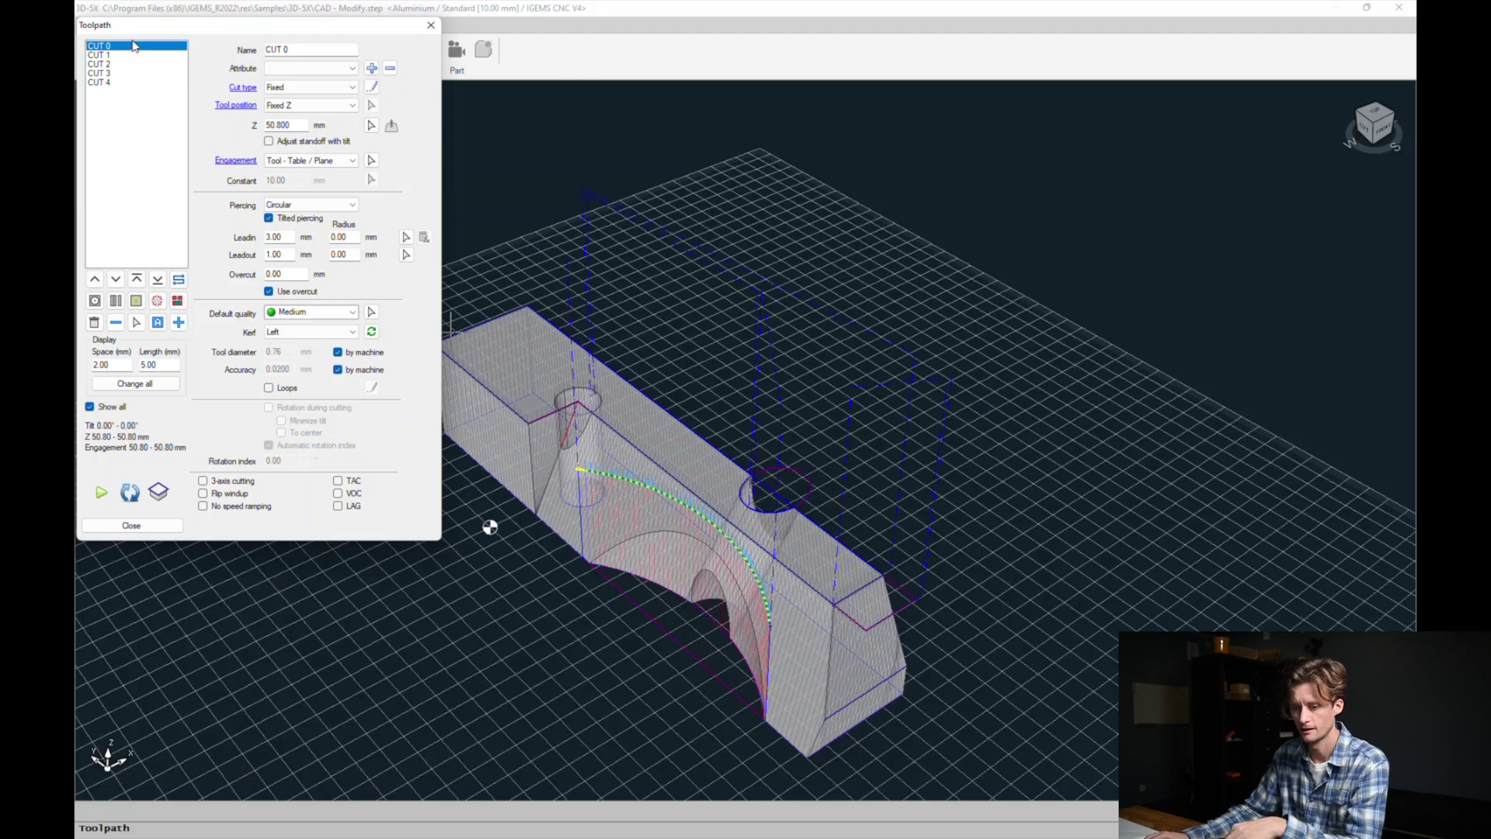
pyautogui.click(118, 56)
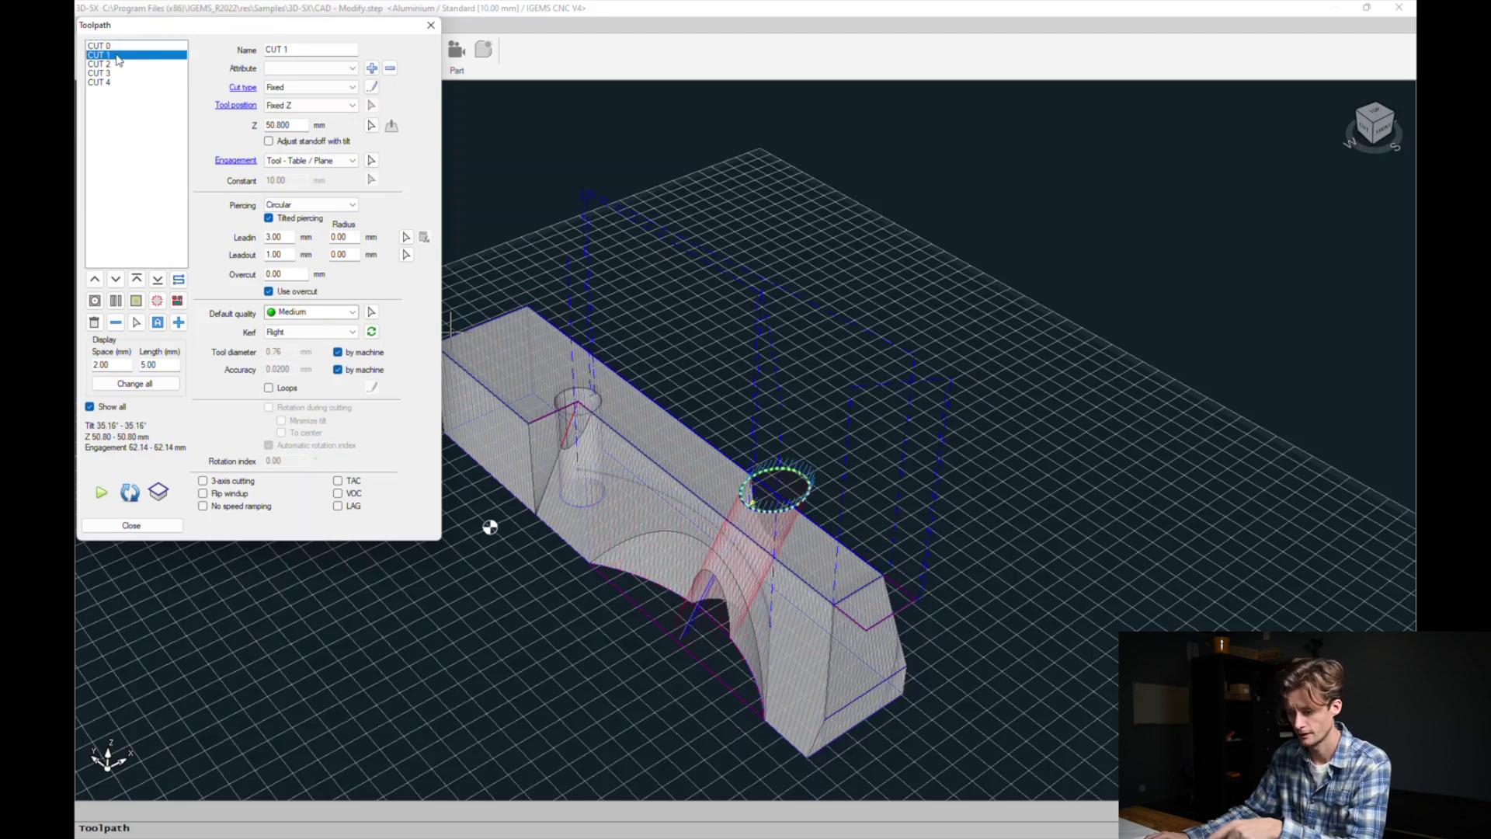
pyautogui.click(120, 65)
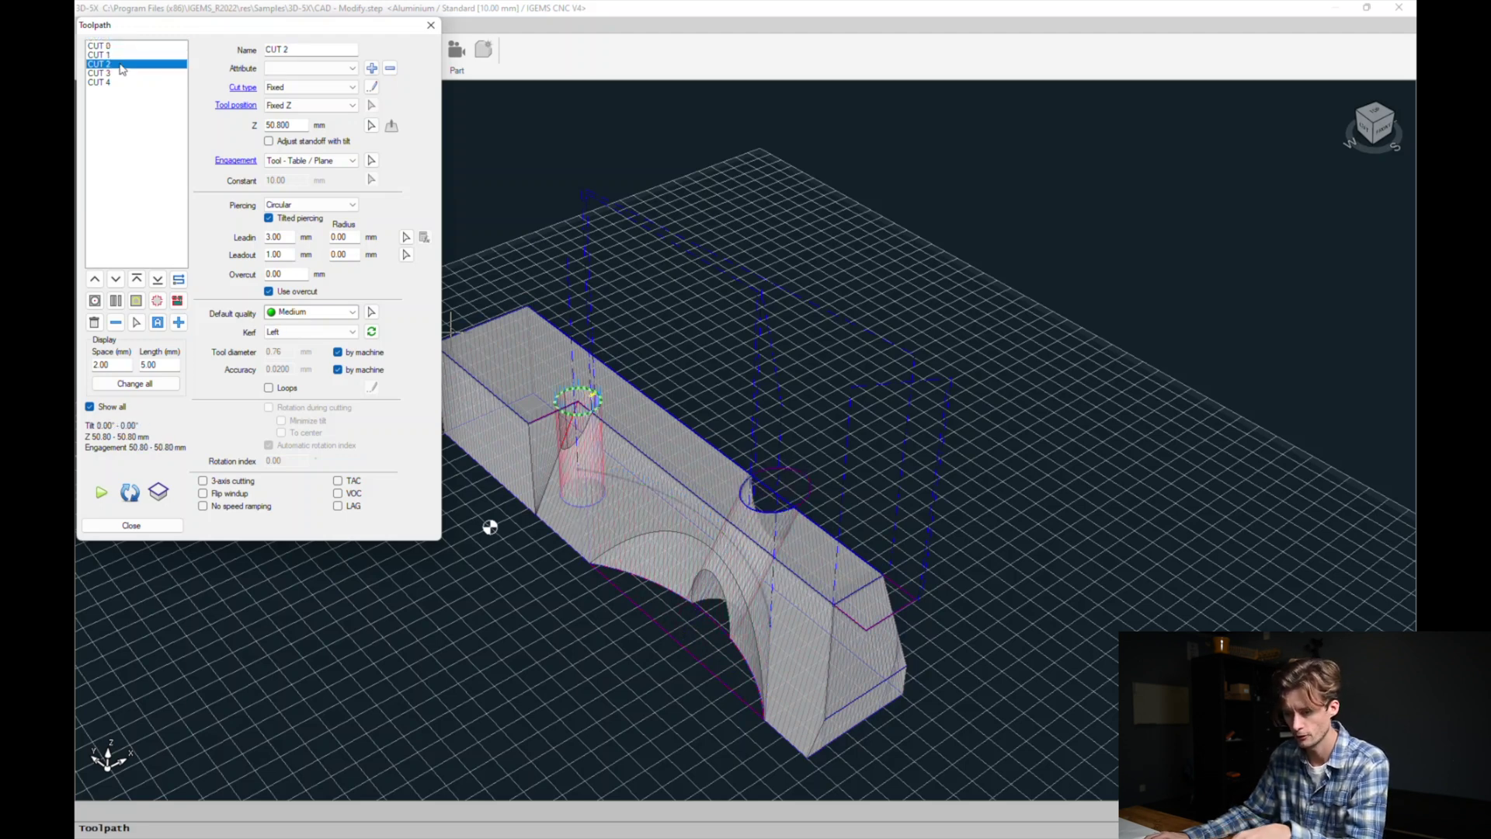
pyautogui.click(120, 73)
pyautogui.moveTo(916, 689); pyautogui.dragTo(854, 404, button='middle')
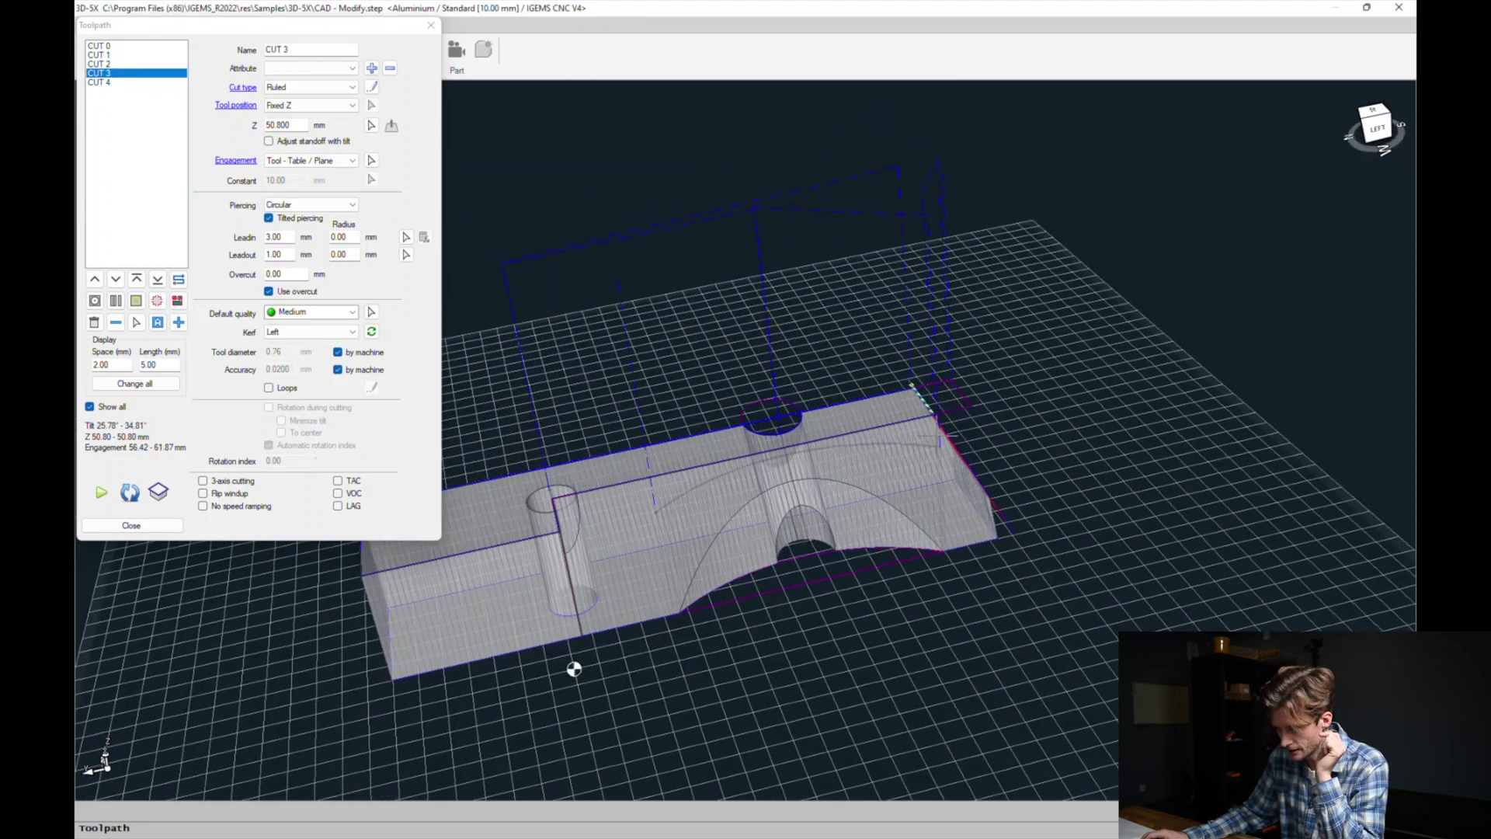
pyautogui.moveTo(996, 619); pyautogui.dragTo(821, 626, button='middle')
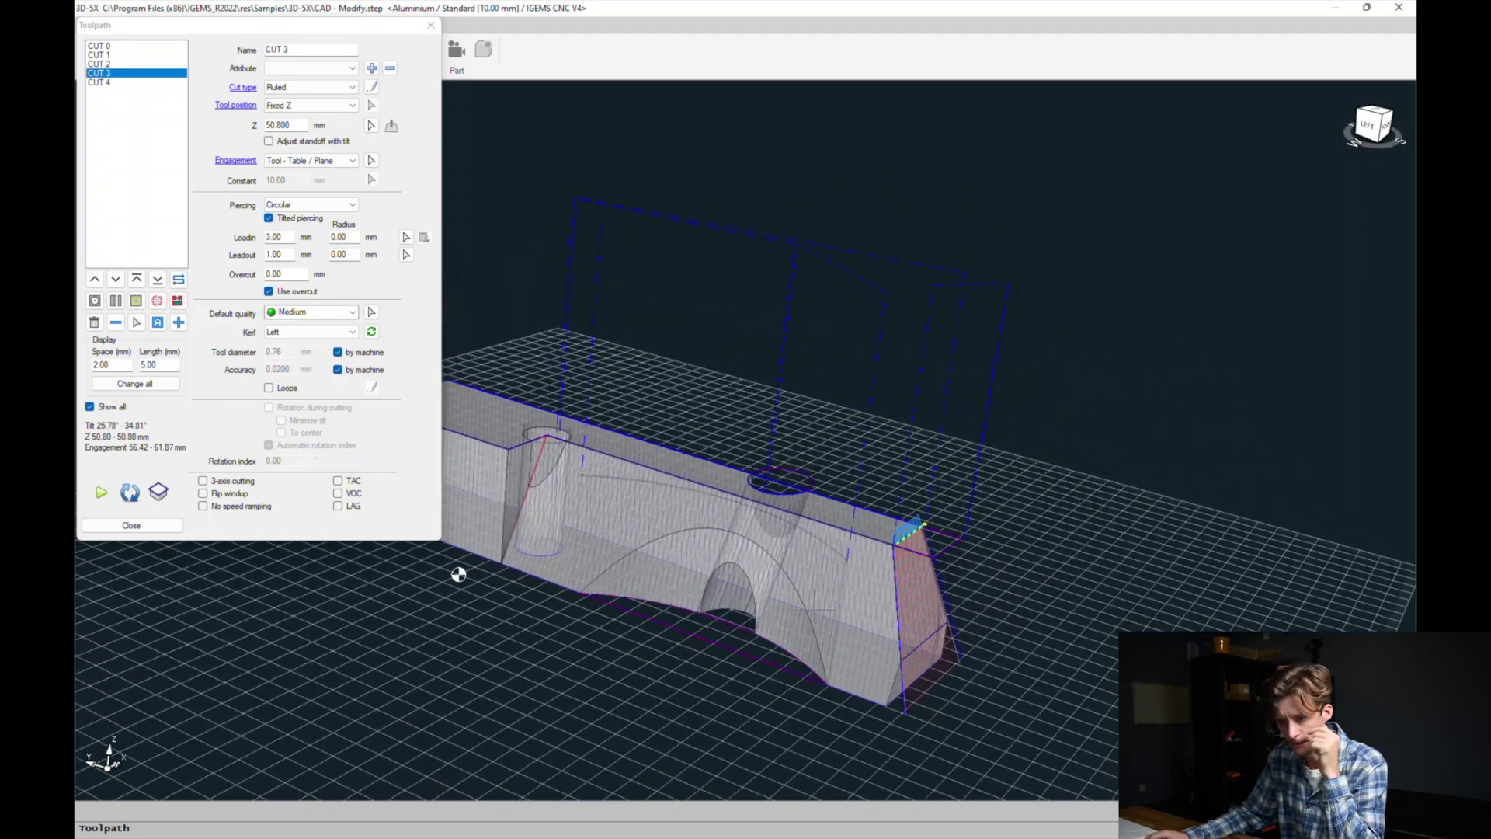
# Examine the outline toolpath CUT 4 around the block, including its inner corner and its extended end.
pyautogui.click(136, 83)
pyautogui.scroll(3, 922, 666)
pyautogui.moveTo(922, 666); pyautogui.dragTo(800, 777, button='middle')
pyautogui.scroll(-3, 1097, 633)
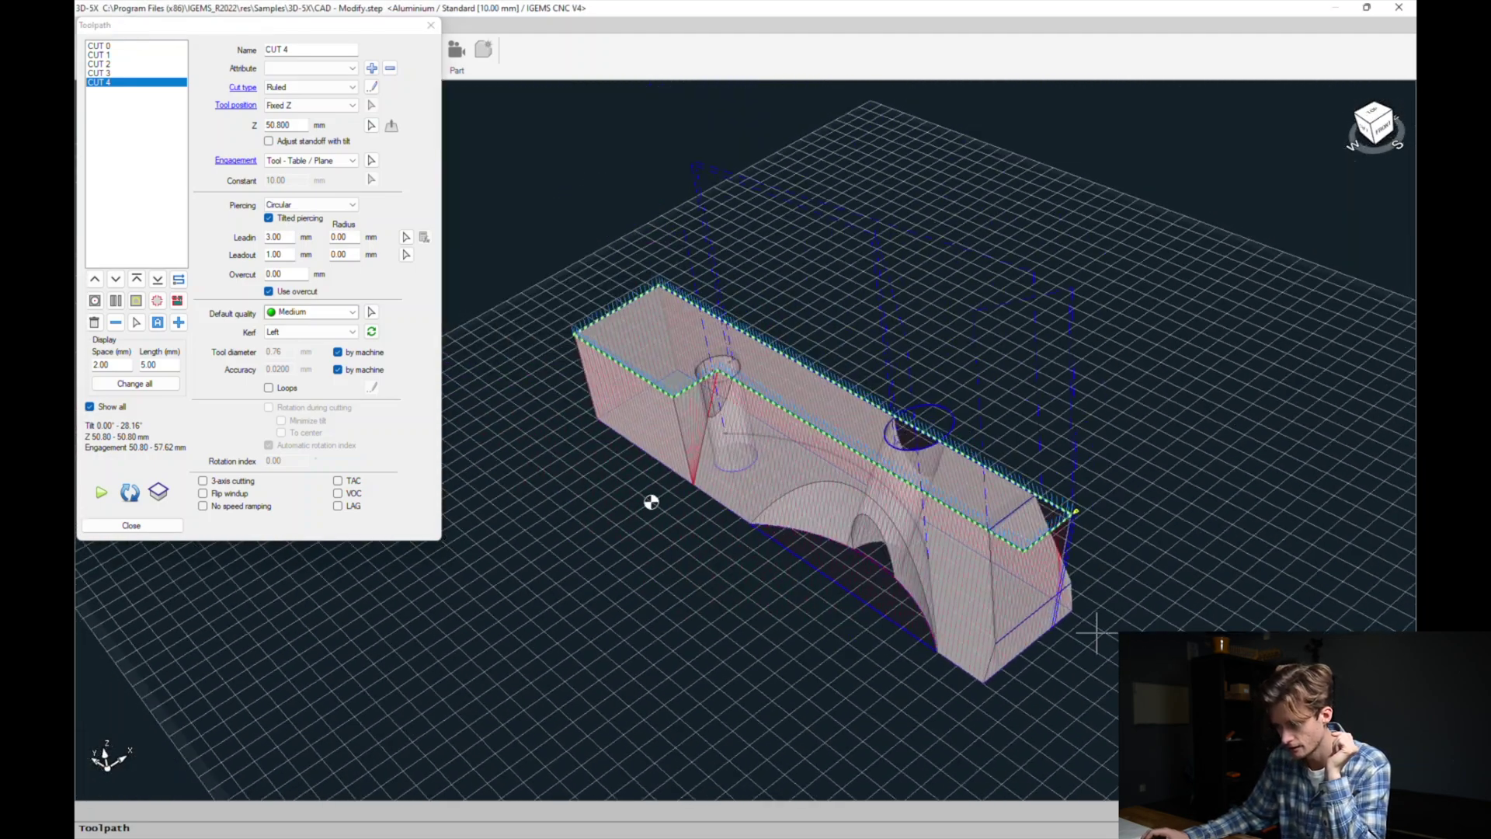
pyautogui.moveTo(720, 410); pyautogui.dragTo(821, 494, button='middle')
pyautogui.scroll(3, 821, 494)
pyautogui.moveTo(862, 319); pyautogui.dragTo(732, 582, button='middle')
pyautogui.moveTo(951, 259); pyautogui.dragTo(967, 378, button='middle')
pyautogui.scroll(-5, 803, 597)
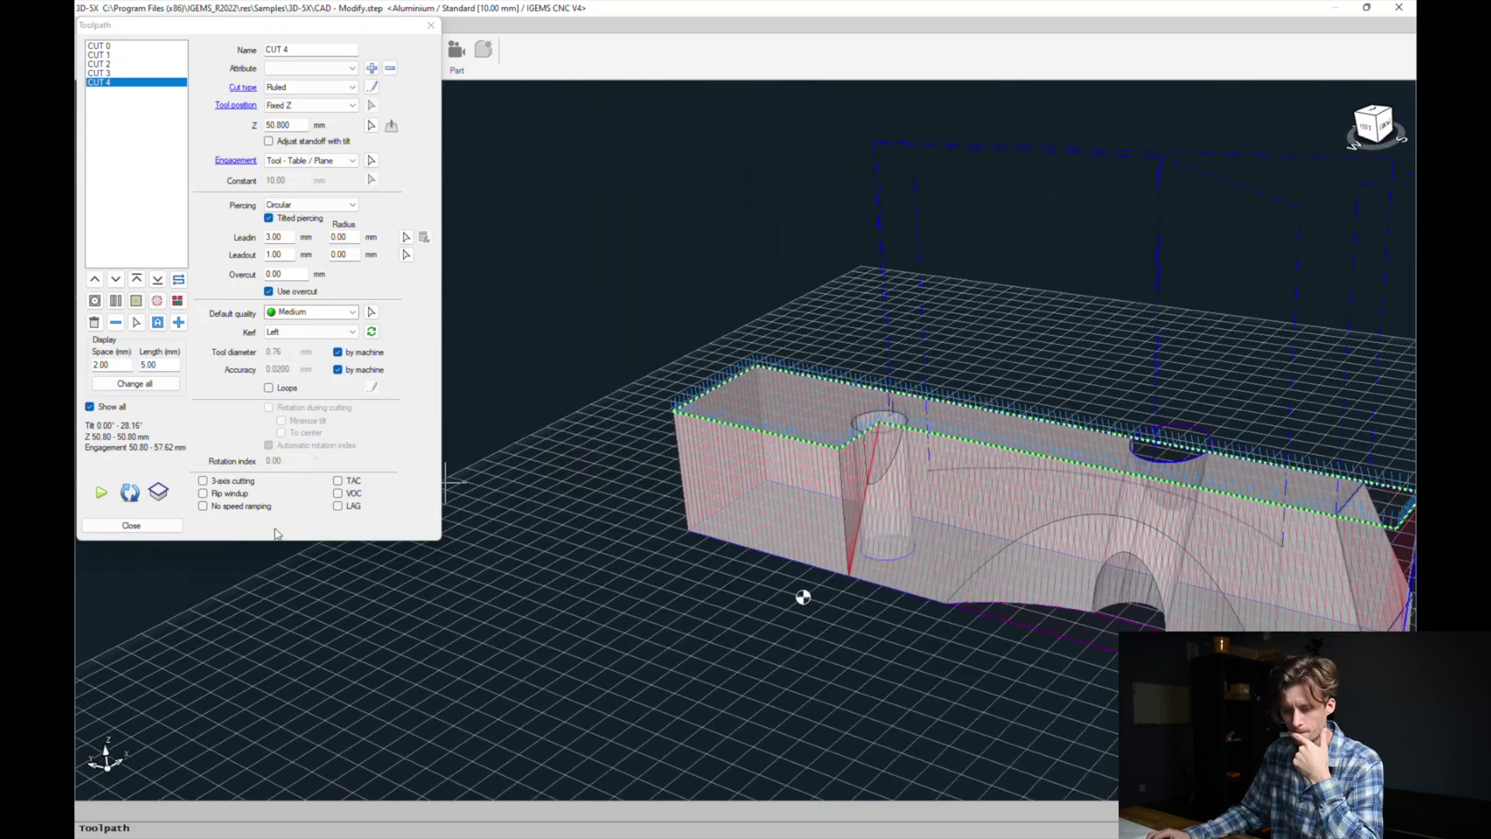
# Finish the toolpath editing and create the part, placing it in the 2D drawing.
pyautogui.click(159, 524)
pyautogui.click(456, 49)
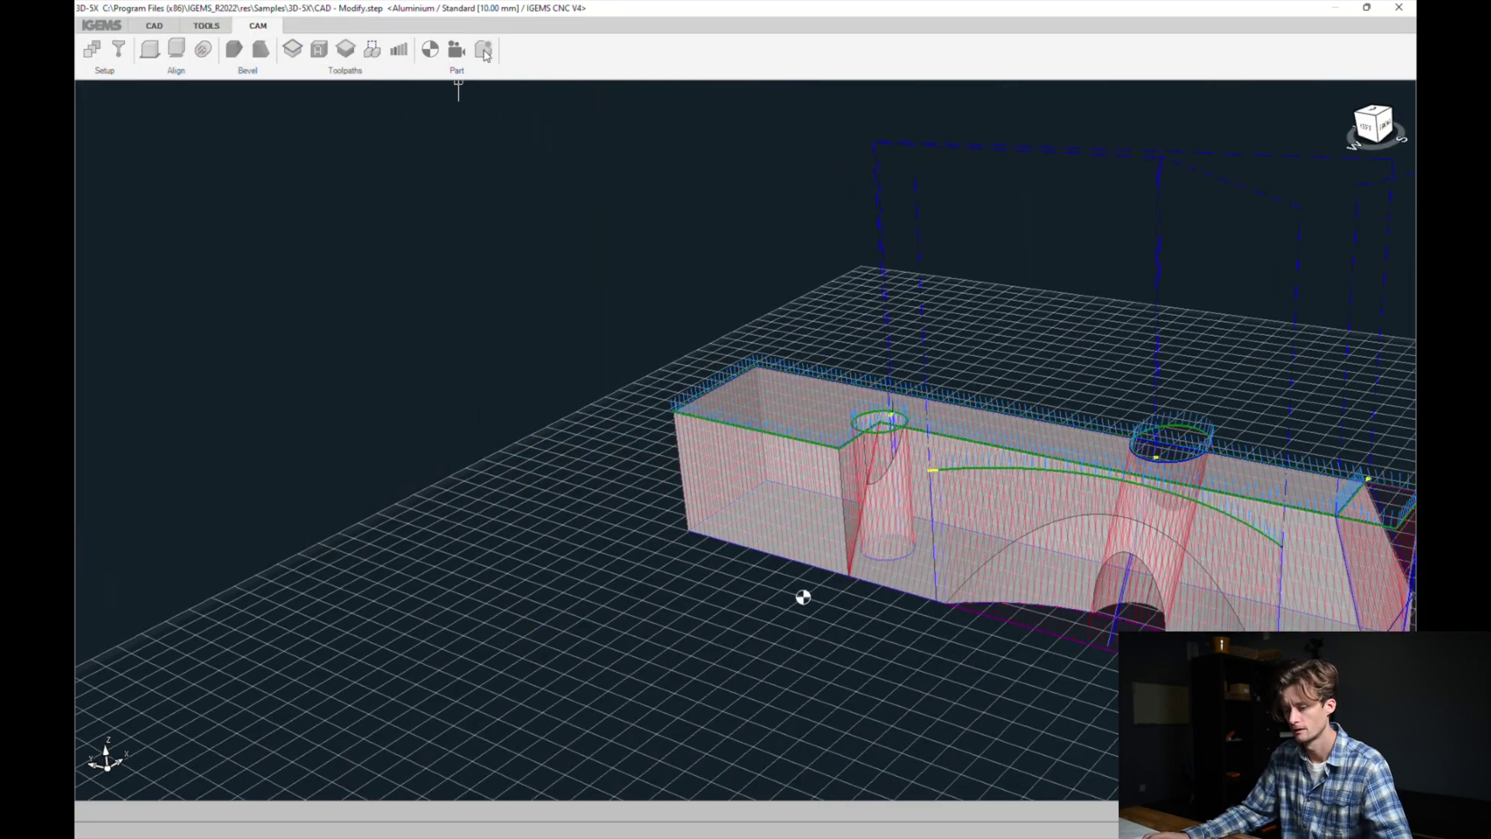
pyautogui.click(716, 487)
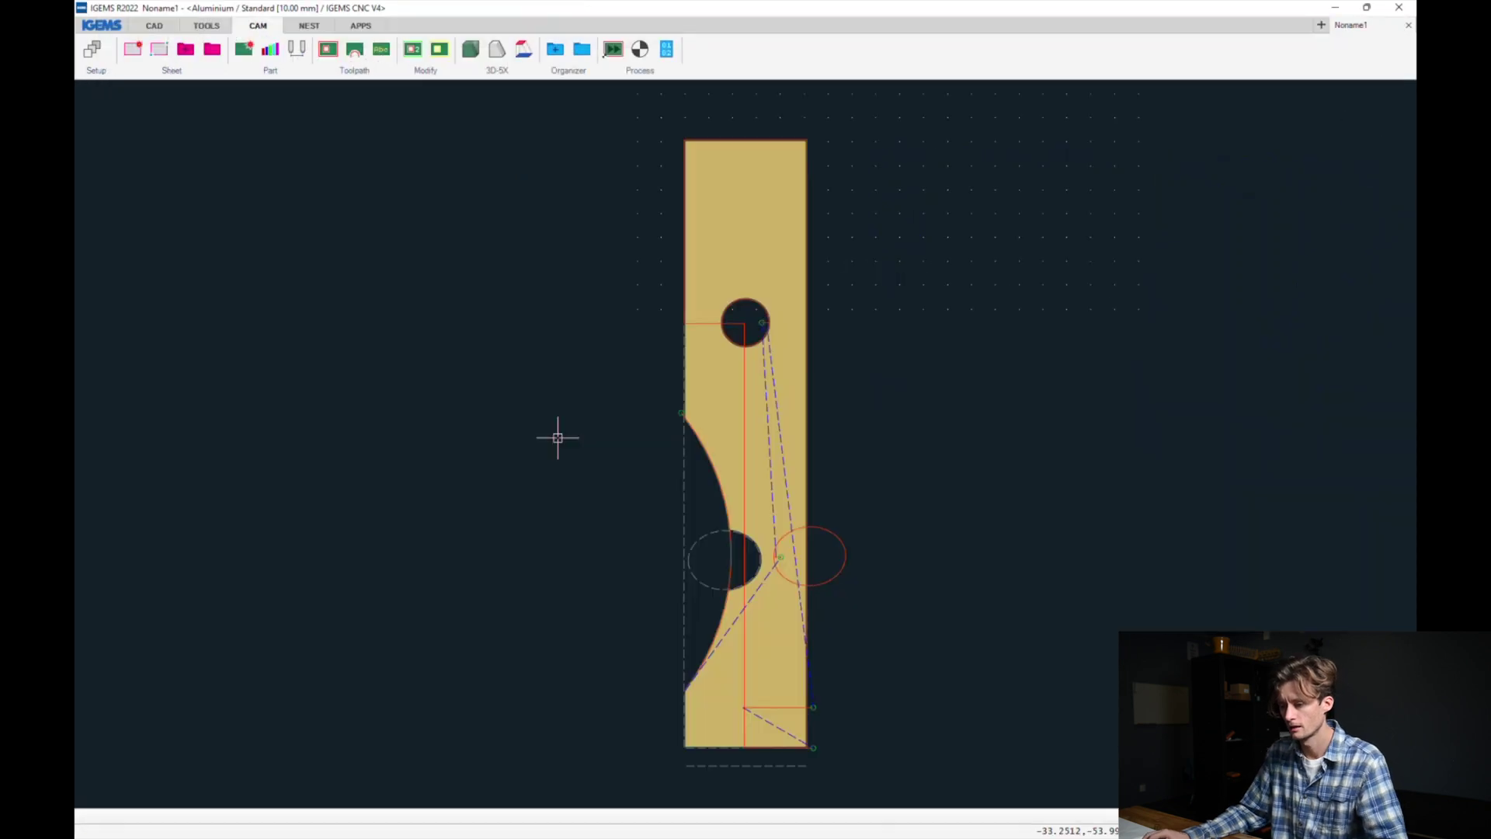
# Process the placed part and open its program in the 5-axis simulation.
pyautogui.click(667, 49)
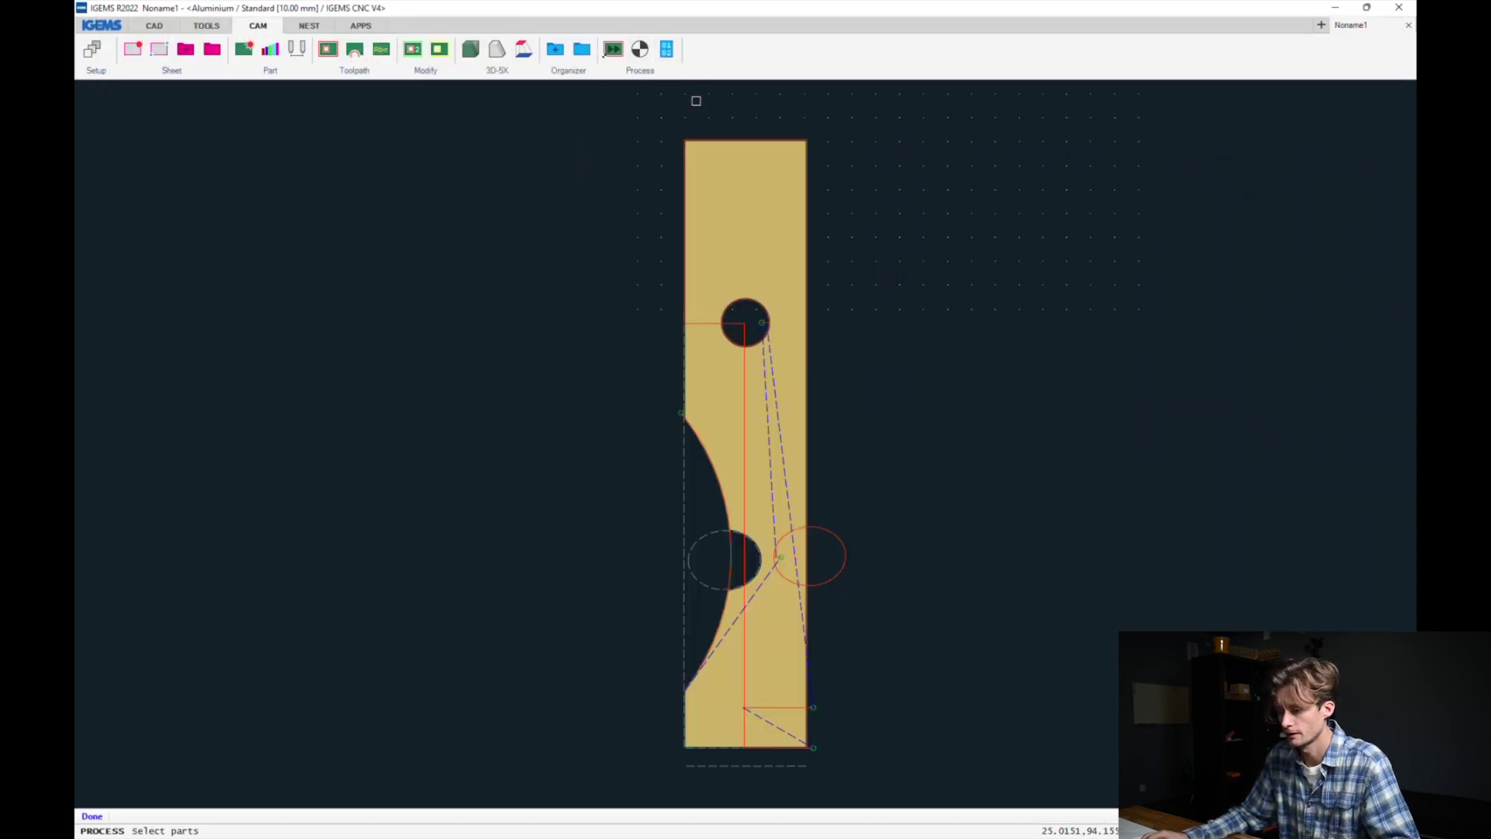
pyautogui.click(703, 139)
pyautogui.rightClick(704, 140)
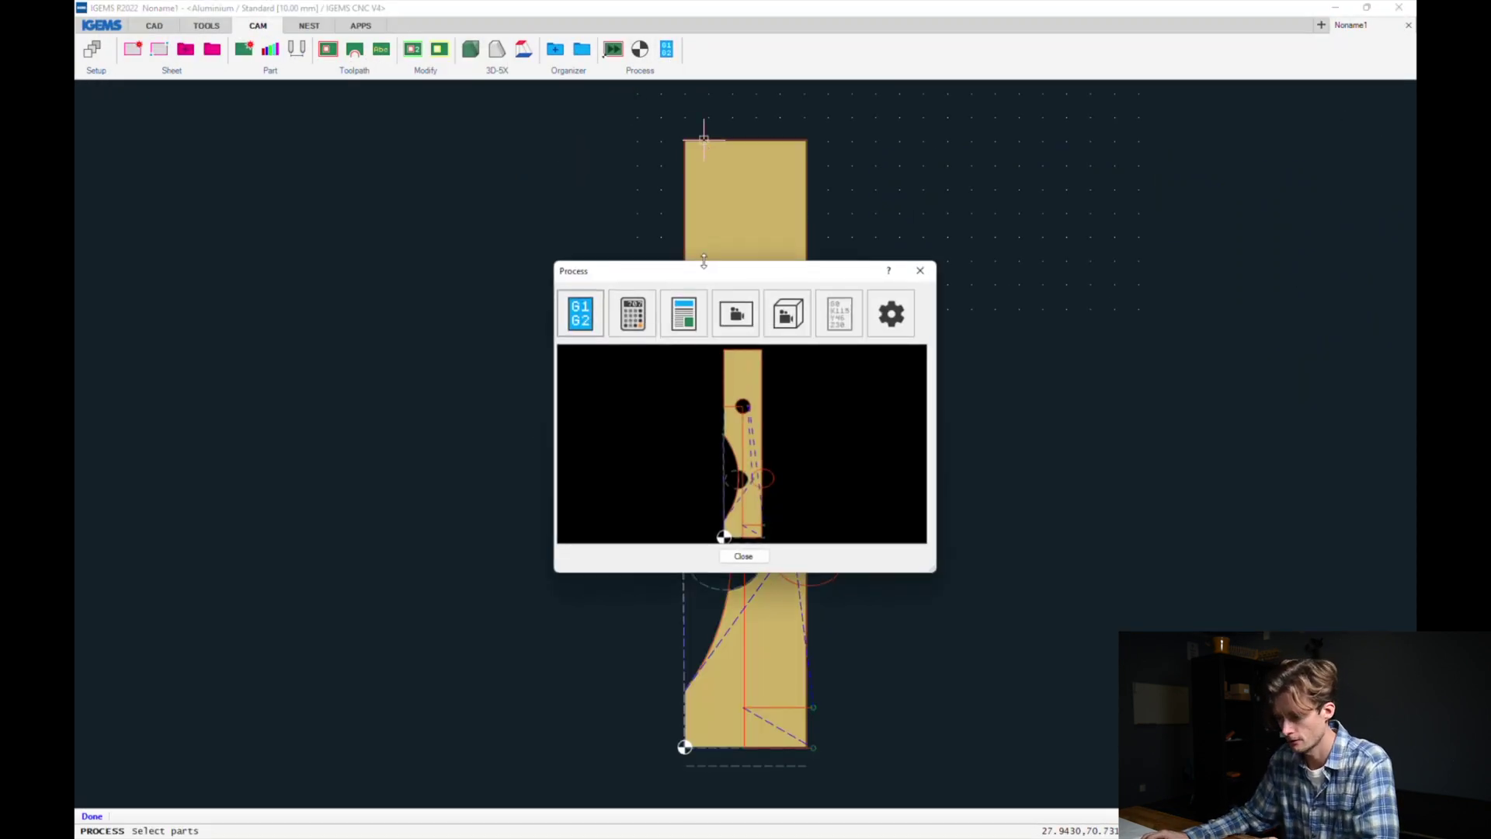
pyautogui.click(781, 318)
pyautogui.click(721, 522)
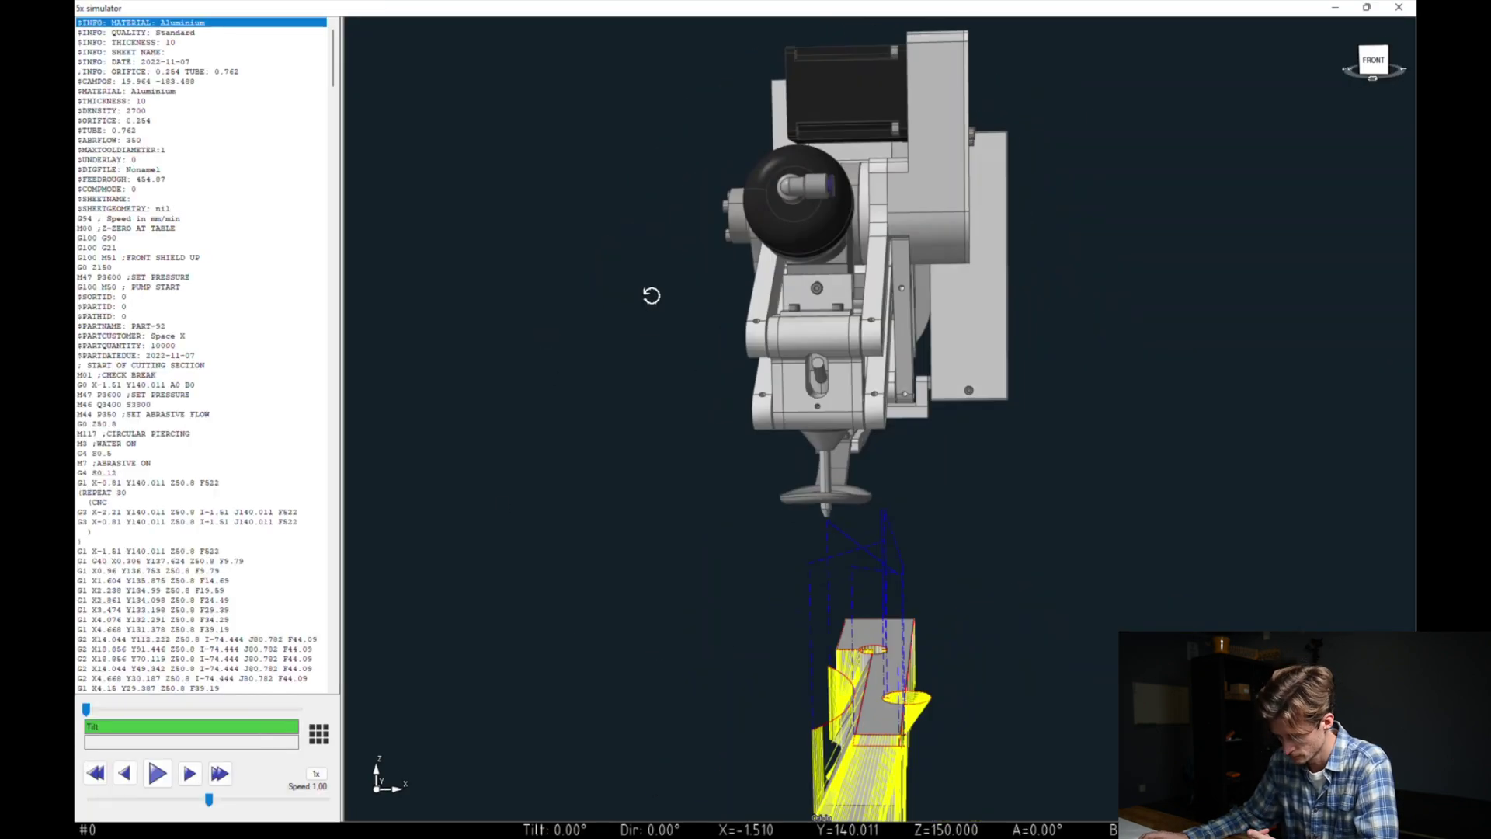
# Play the cutting simulation, watching the tilting head over the block's arch side.
pyautogui.moveTo(789, 688); pyautogui.dragTo(730, 691, button='middle')
pyautogui.click(158, 773)
pyautogui.scroll(-3, 699, 590)
pyautogui.moveTo(854, 644); pyautogui.dragTo(971, 653, button='middle')
pyautogui.scroll(4, 777, 590)
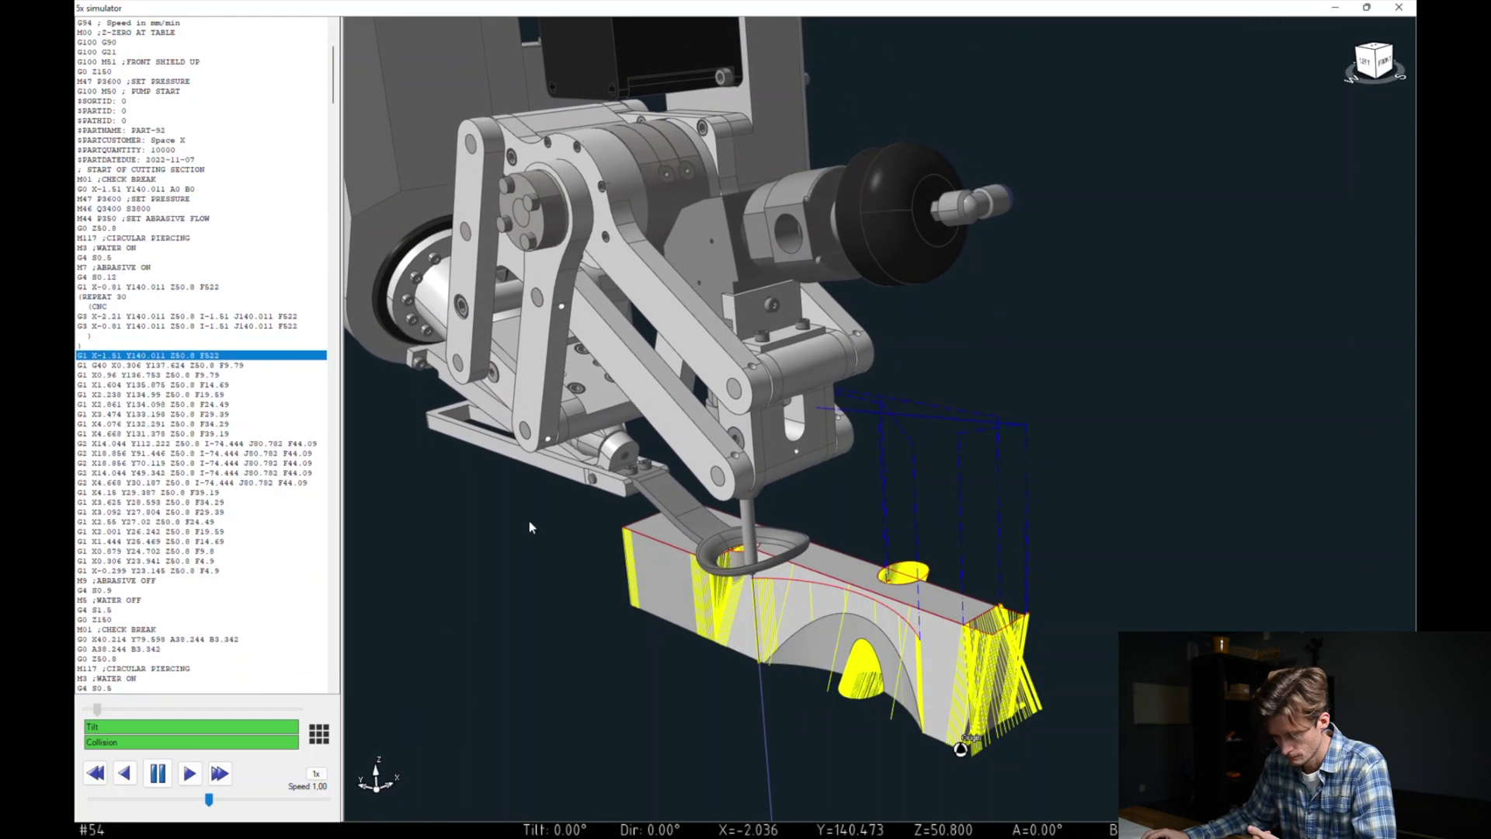
# Run the simulation through to the end of the program at speed 9.50, then close the simulator and the process window.
pyautogui.click(318, 734)
pyautogui.click(233, 537)
pyautogui.click(319, 733)
pyautogui.click(233, 537)
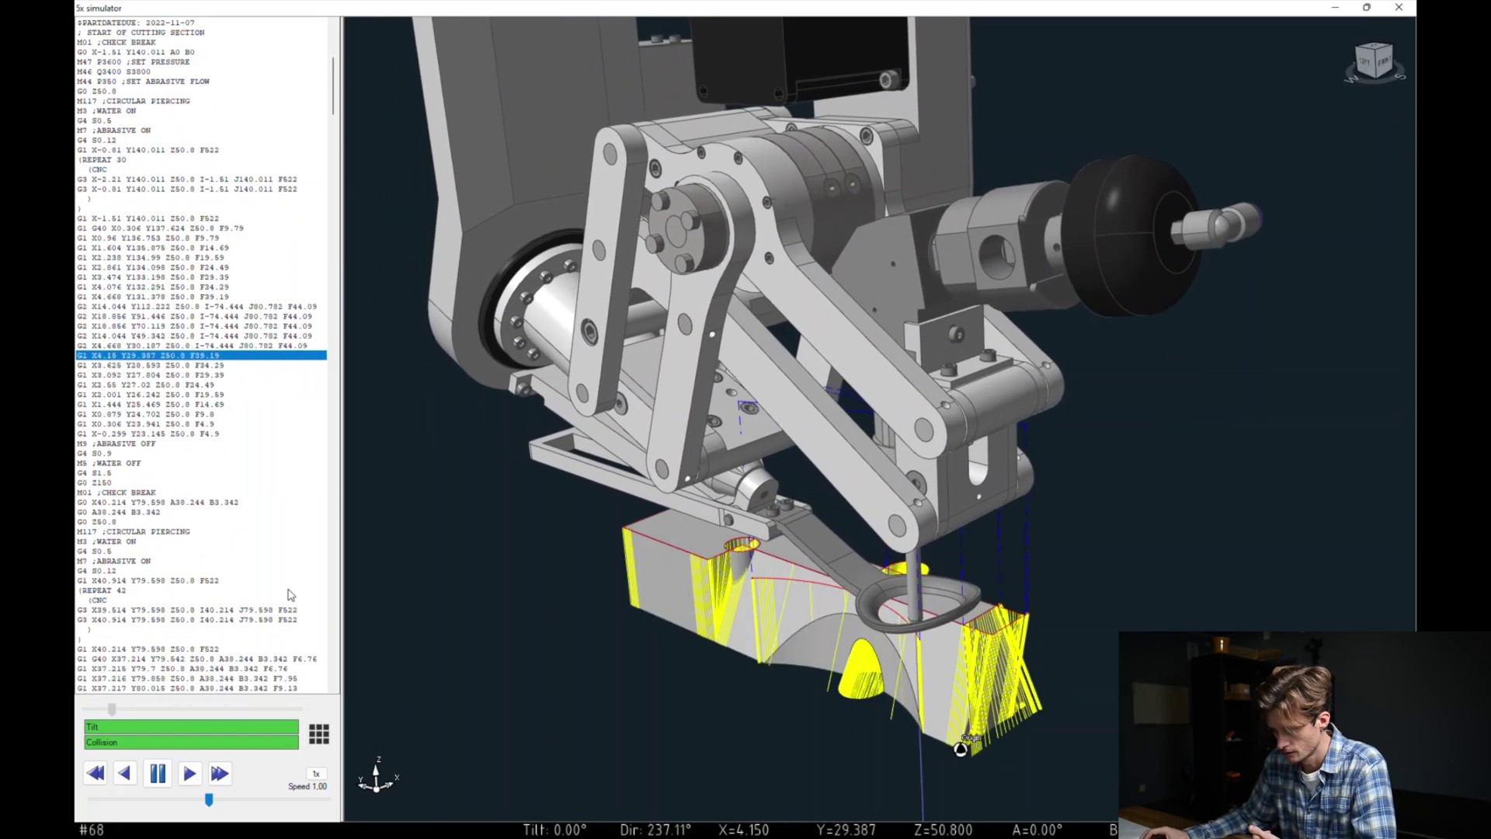
pyautogui.moveTo(208, 799); pyautogui.dragTo(321, 800)
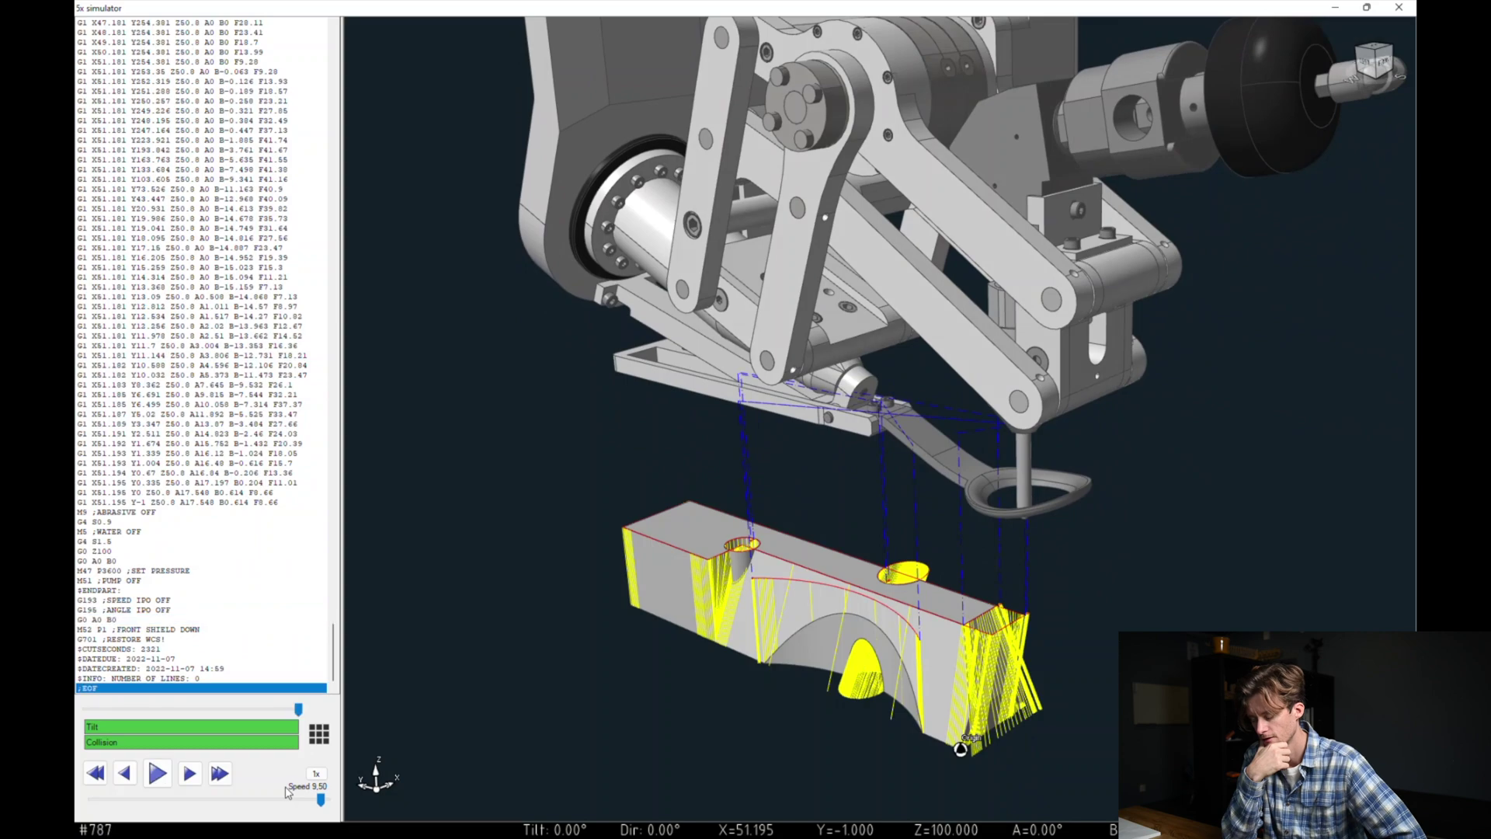
pyautogui.moveTo(1068, 595); pyautogui.dragTo(970, 541, button='middle')
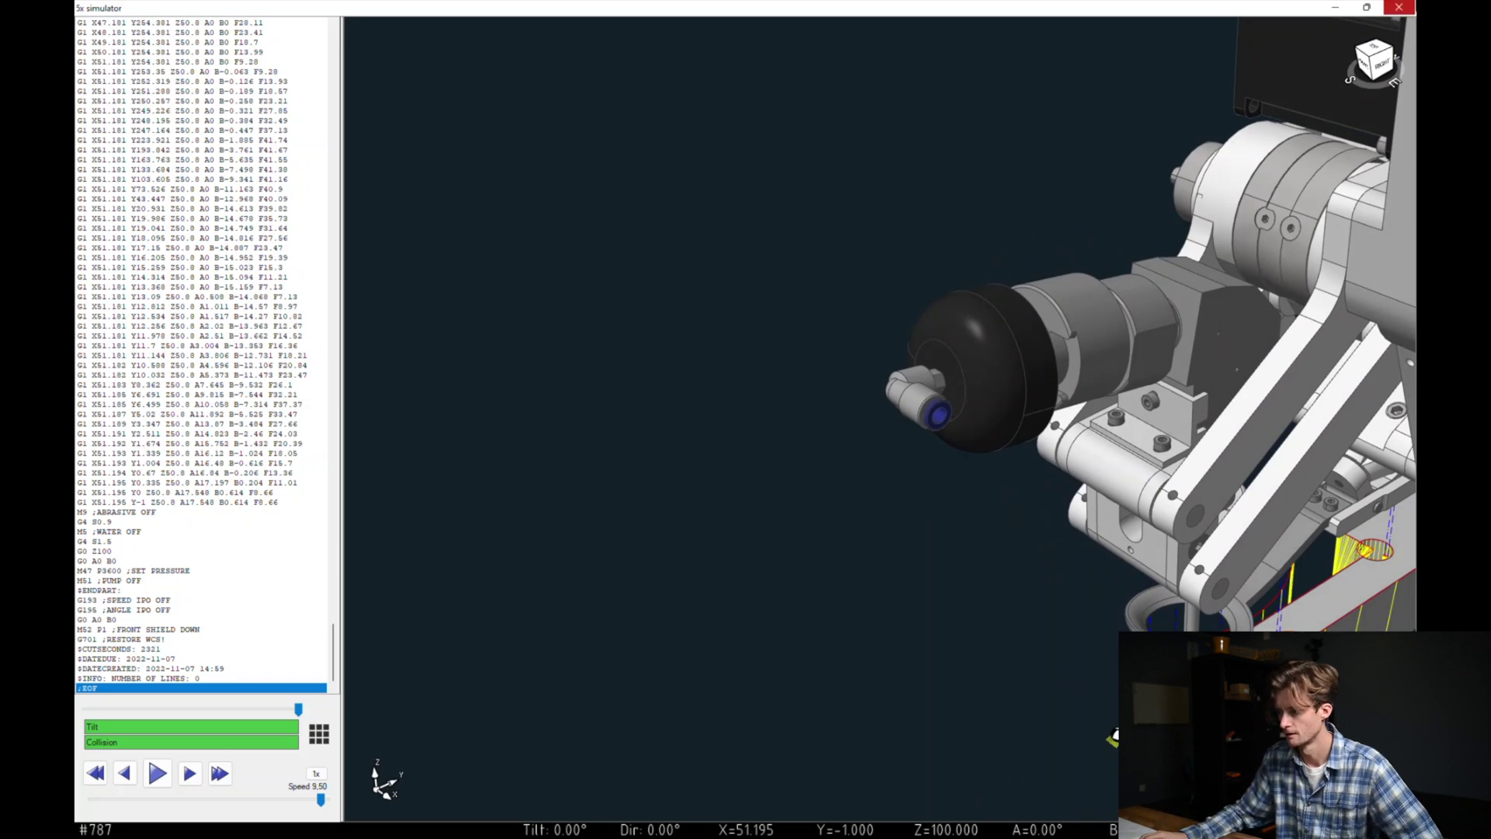
pyautogui.click(1402, 8)
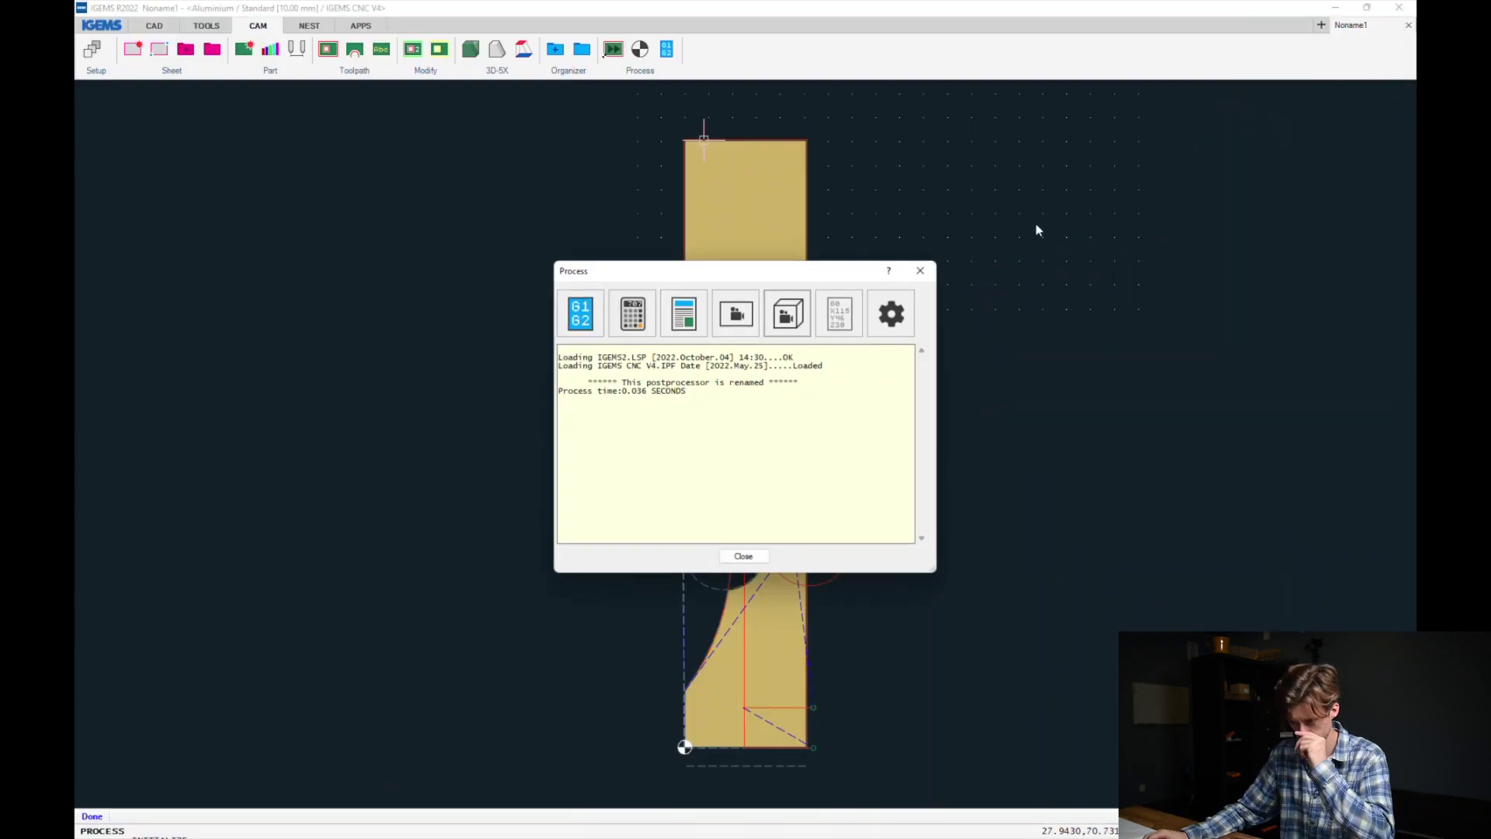
pyautogui.click(920, 271)
# Reopen the placed part for 3D editing with its arch side and extended end in view.
pyautogui.click(796, 140)
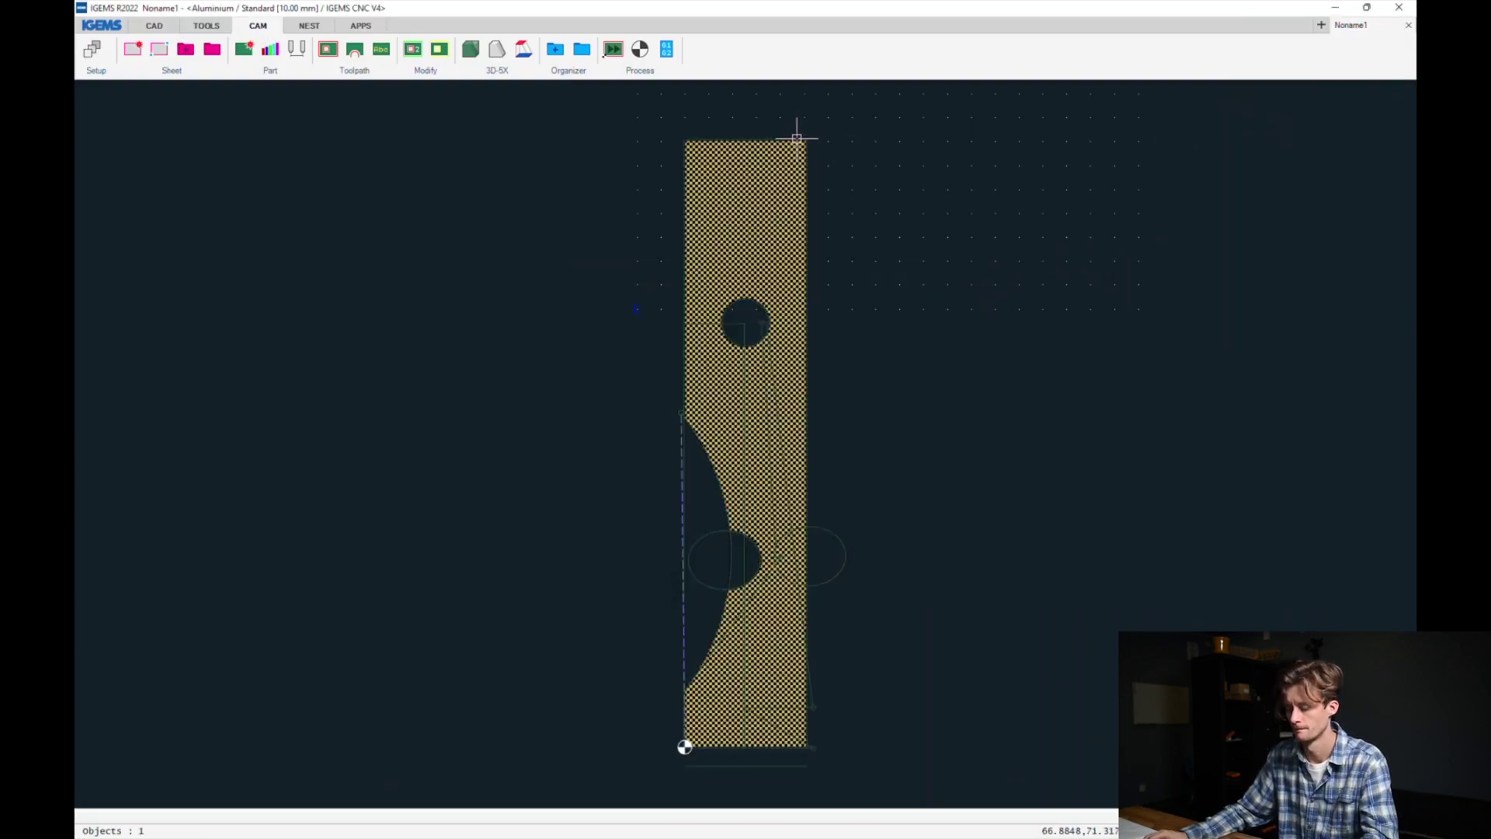
pyautogui.doubleClick(797, 138)
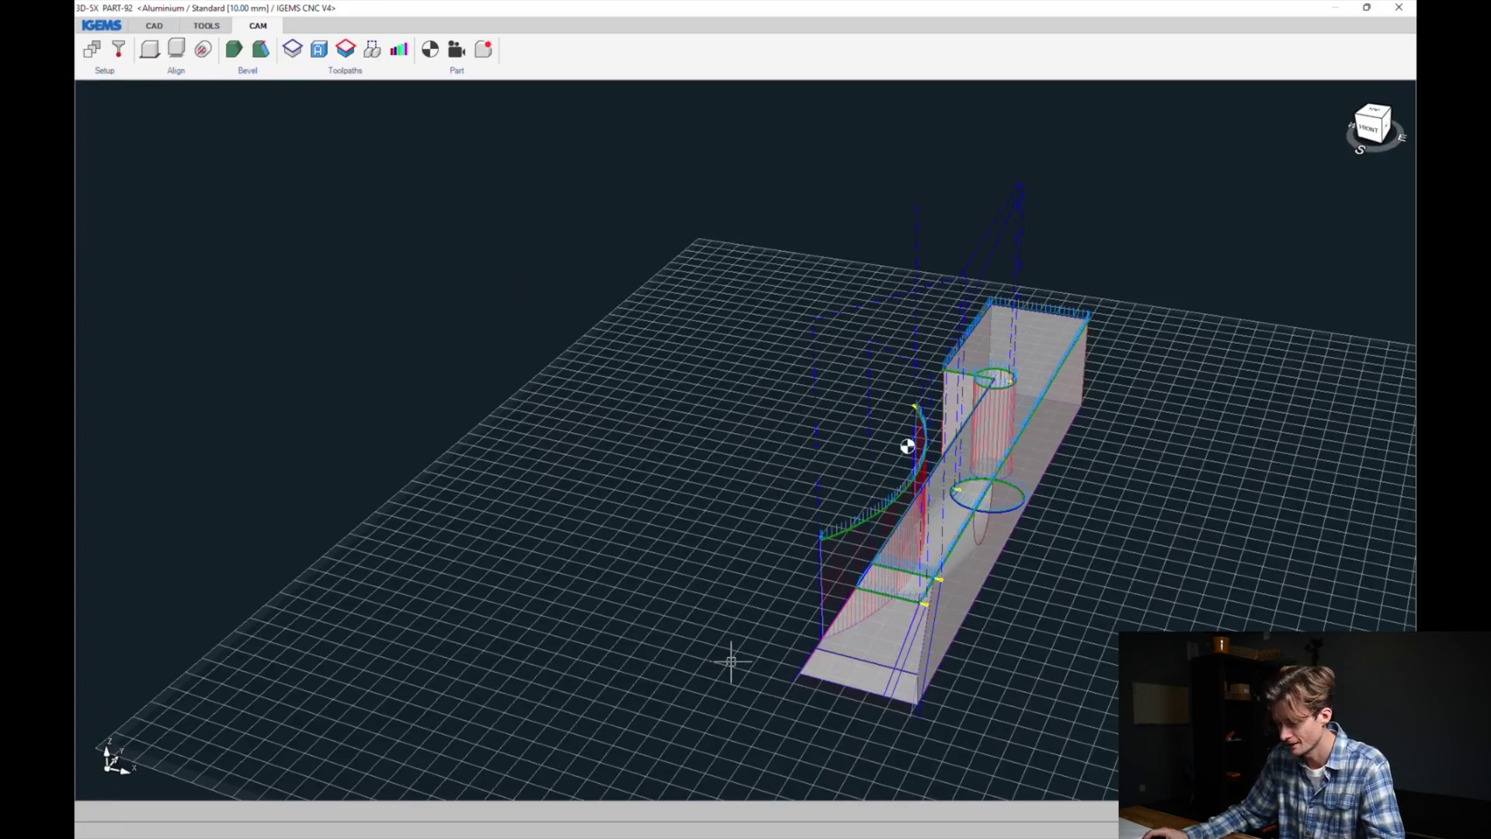
pyautogui.moveTo(727, 660); pyautogui.dragTo(748, 591, button='middle')
pyautogui.moveTo(719, 458); pyautogui.dragTo(765, 490, button='middle')
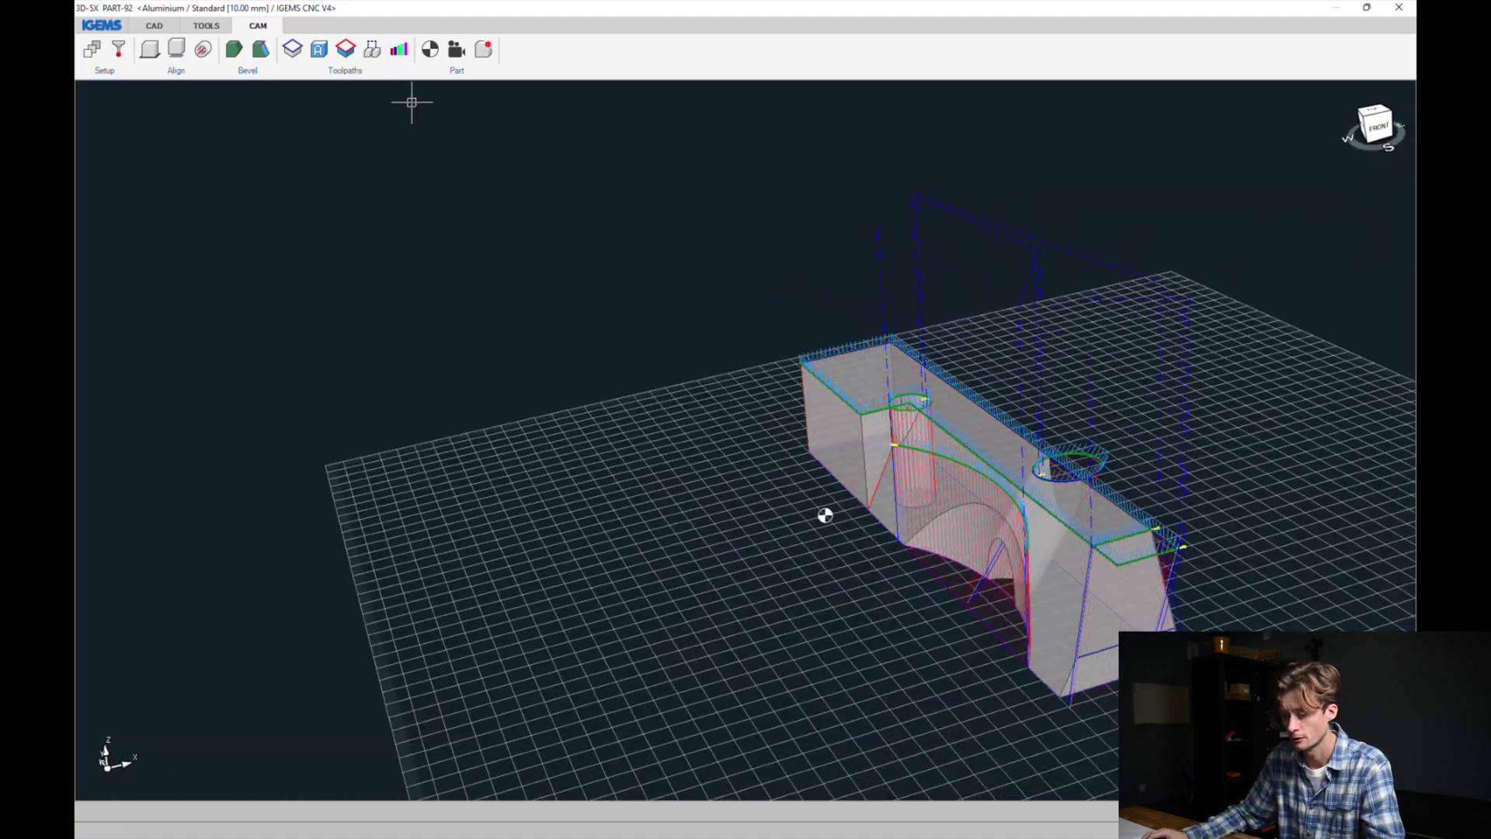
# Add a tool vector to the ruled toolpath CUT 4, connecting the upper and lower outlines at one corner of the extended end.
pyautogui.click(344, 50)
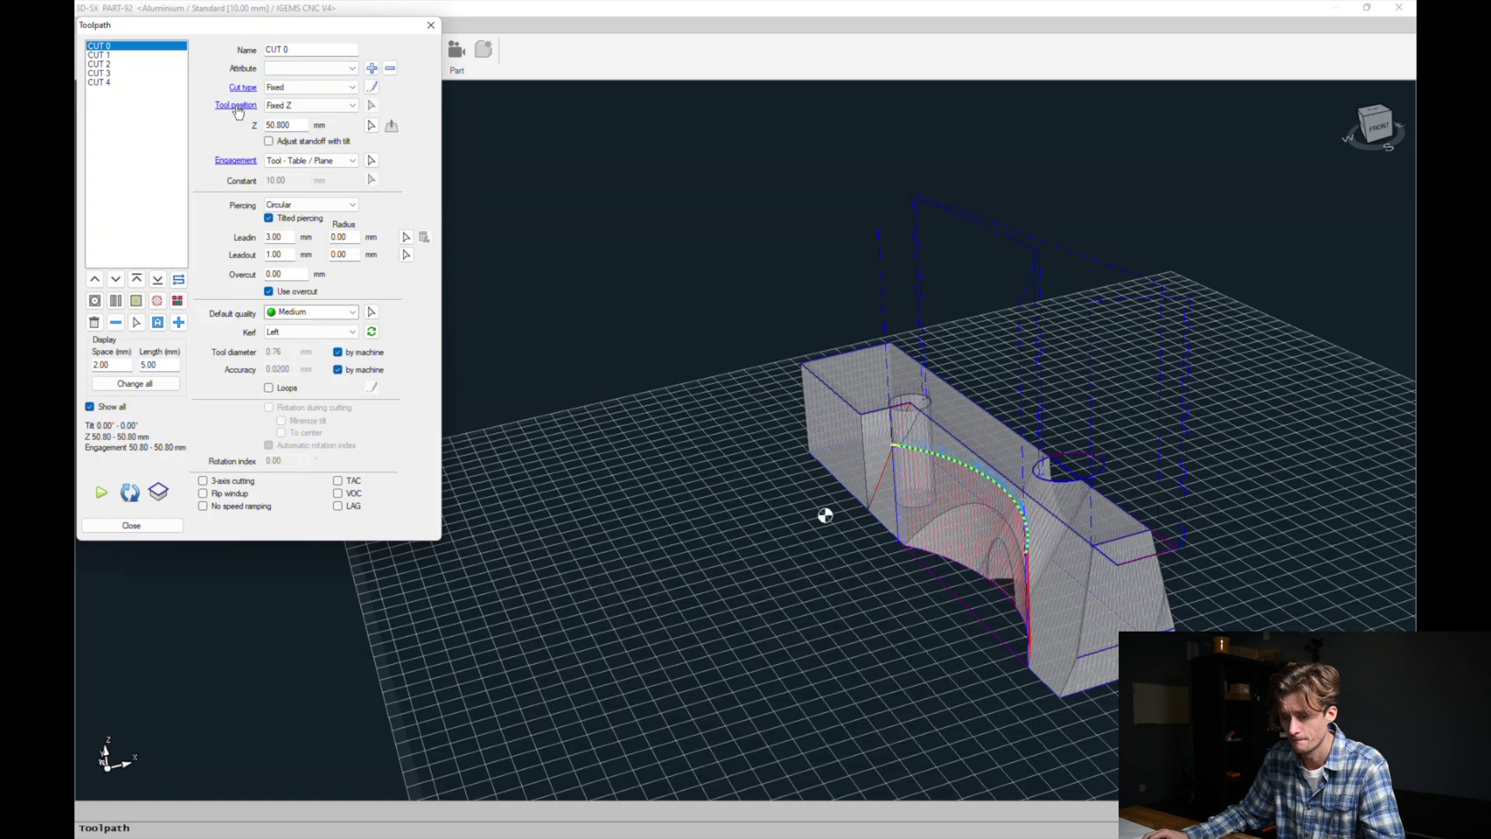
pyautogui.click(99, 83)
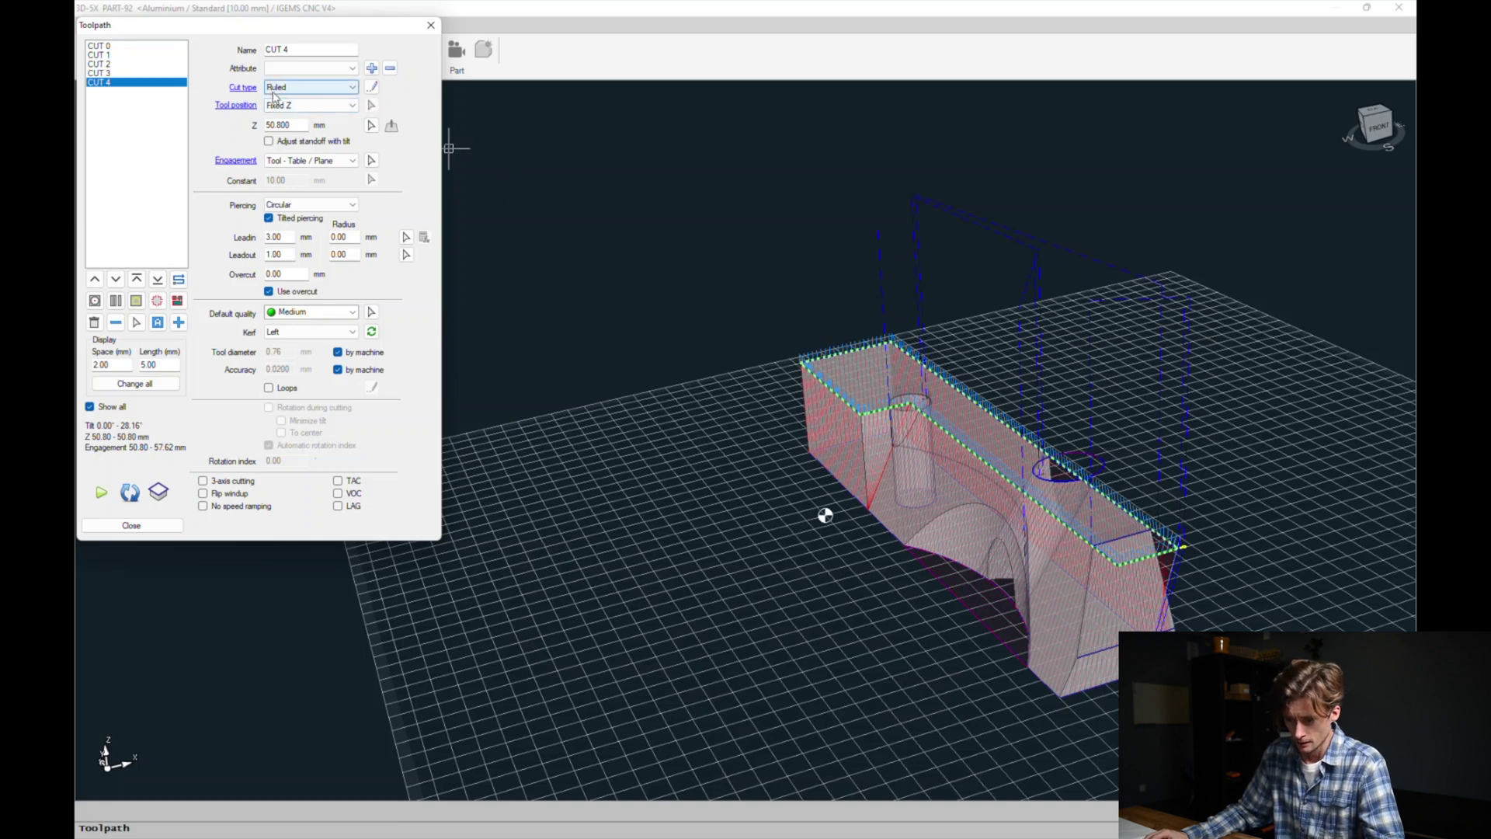
pyautogui.click(371, 87)
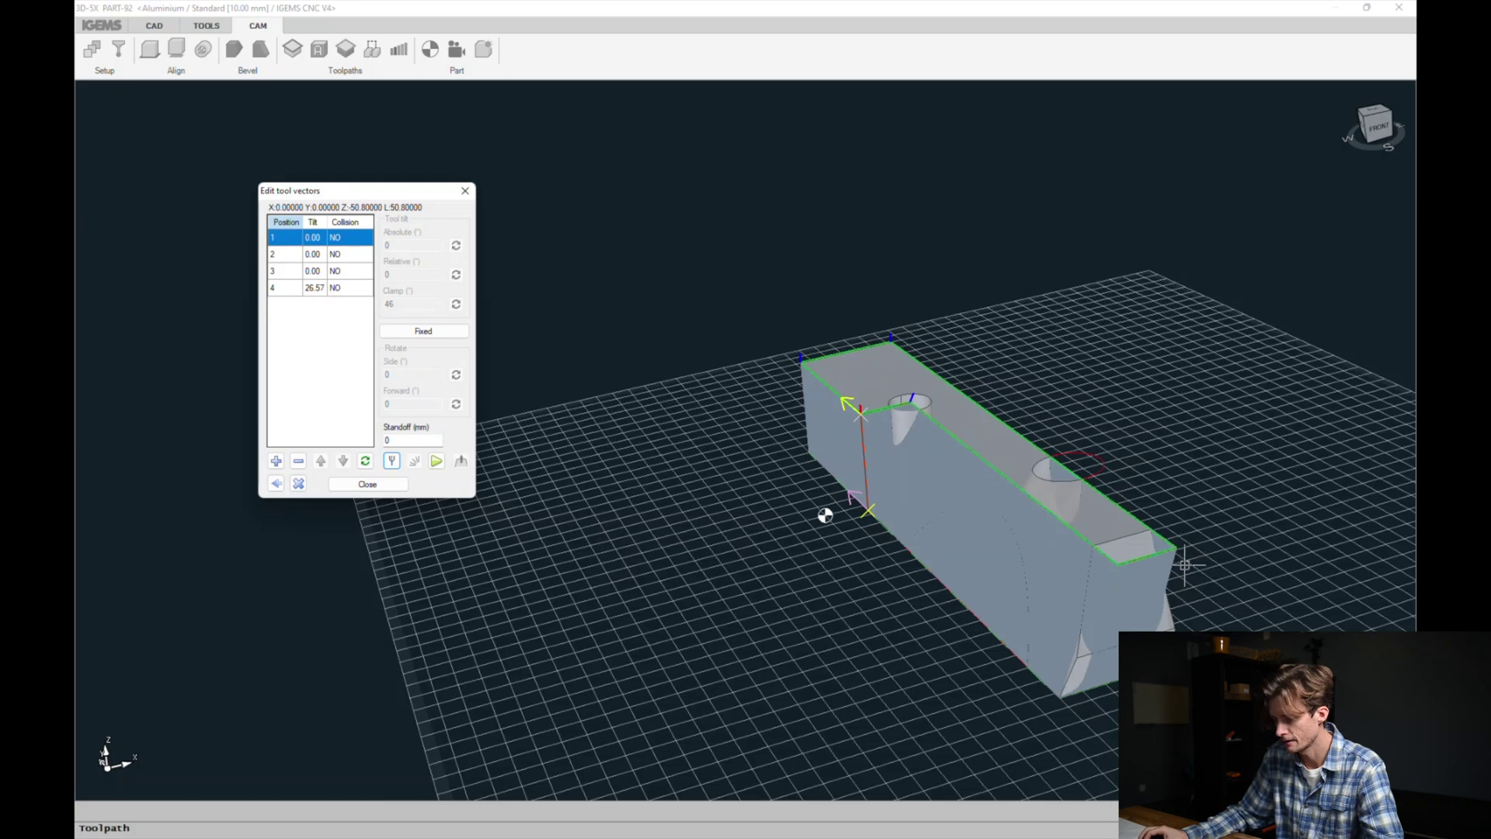
pyautogui.moveTo(1258, 571); pyautogui.dragTo(979, 570, button='middle')
pyautogui.scroll(3, 702, 668)
pyautogui.scroll(5, 702, 668)
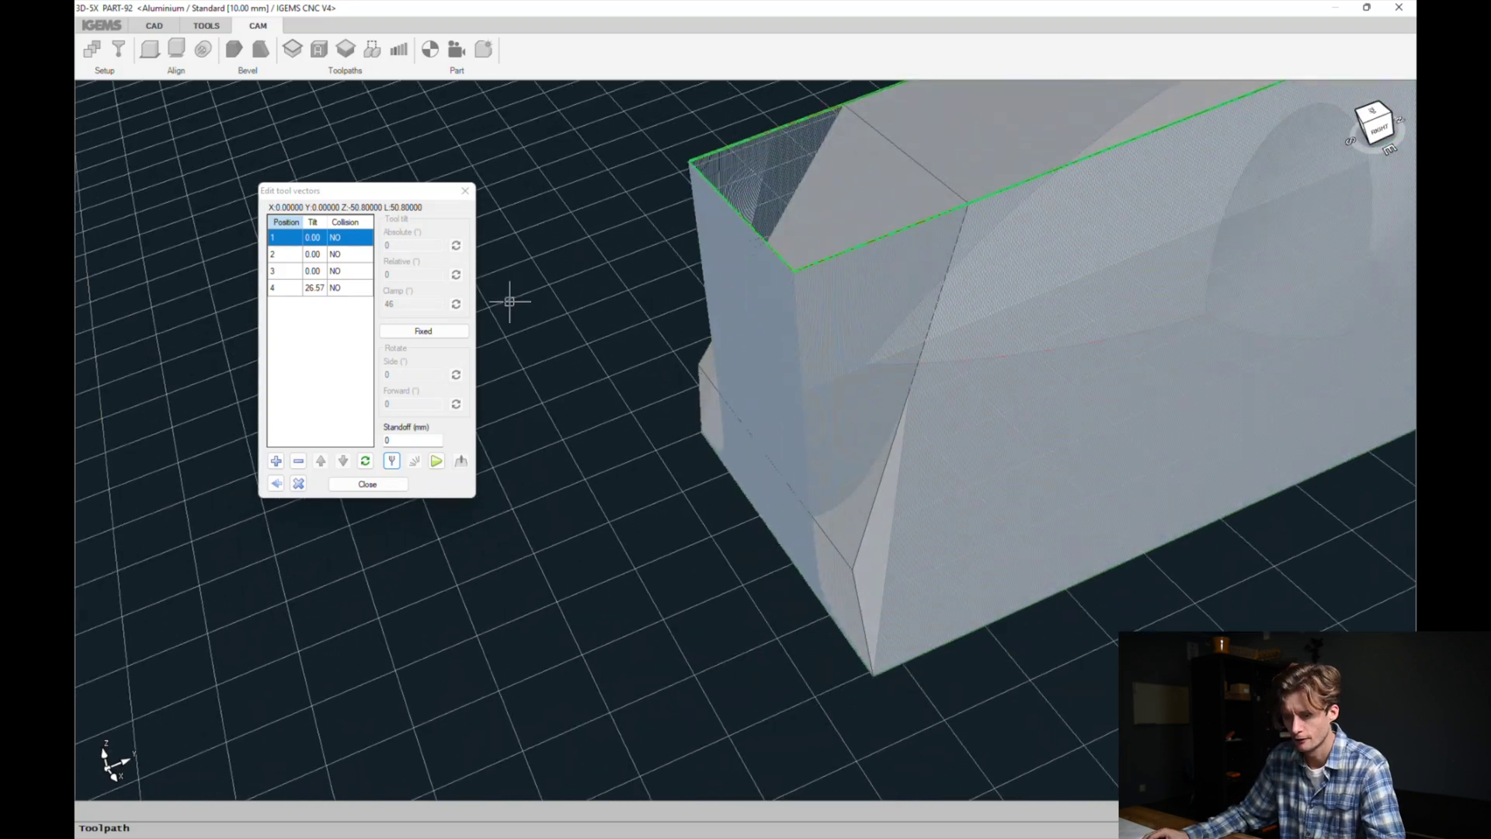
pyautogui.click(276, 289)
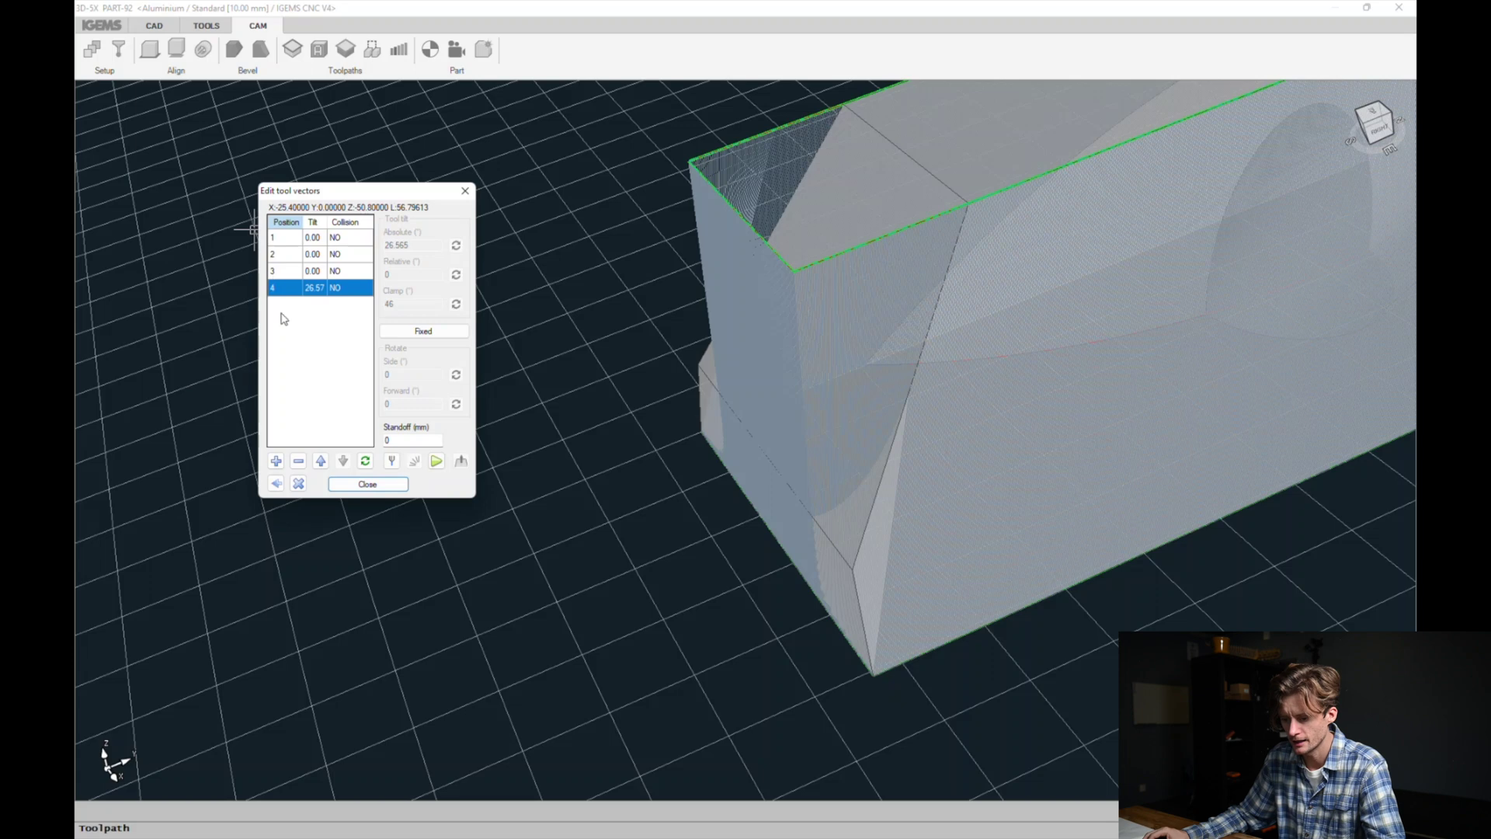
pyautogui.click(276, 461)
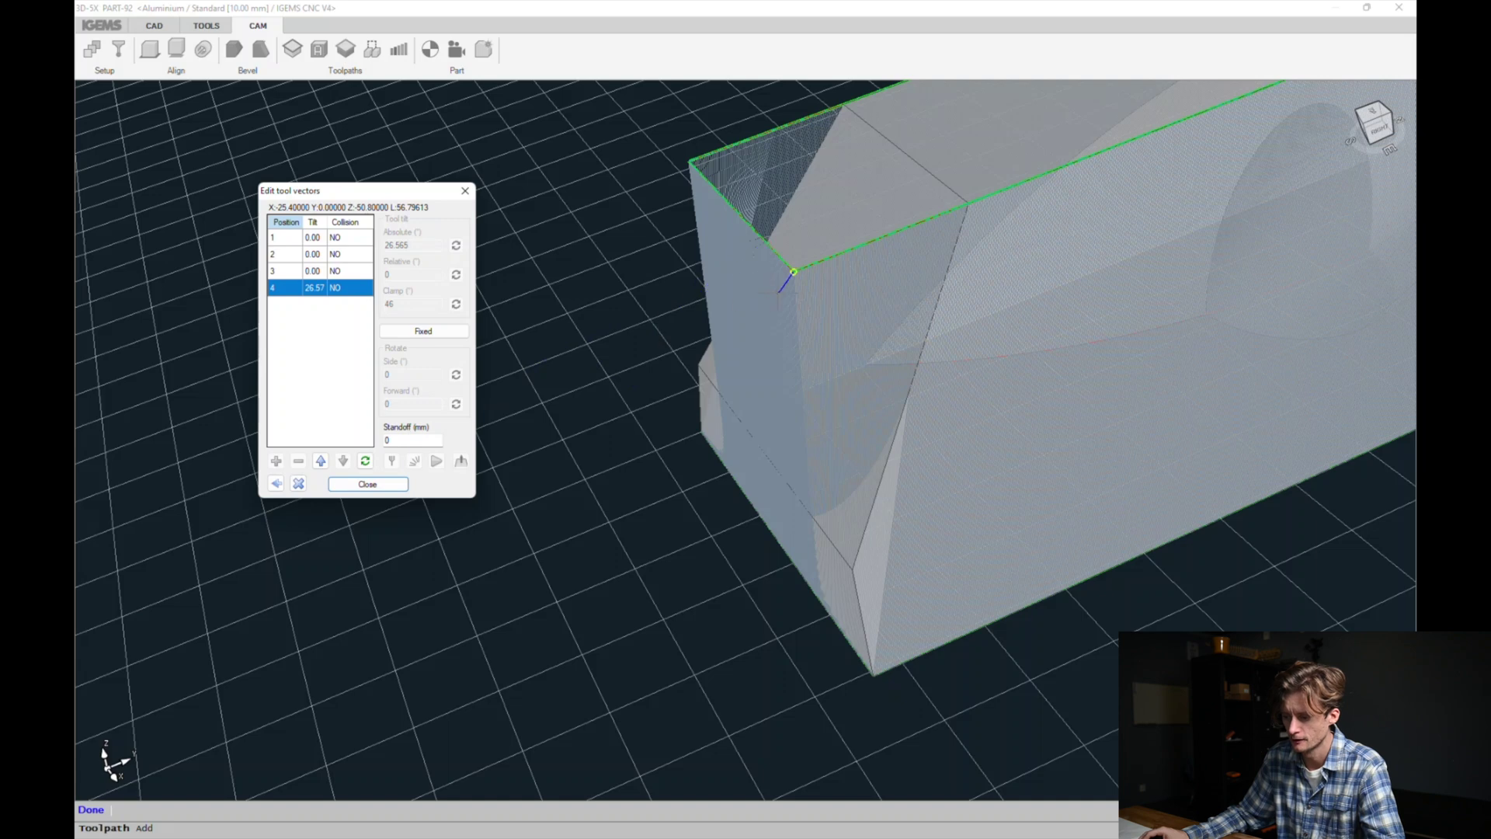
pyautogui.click(794, 271)
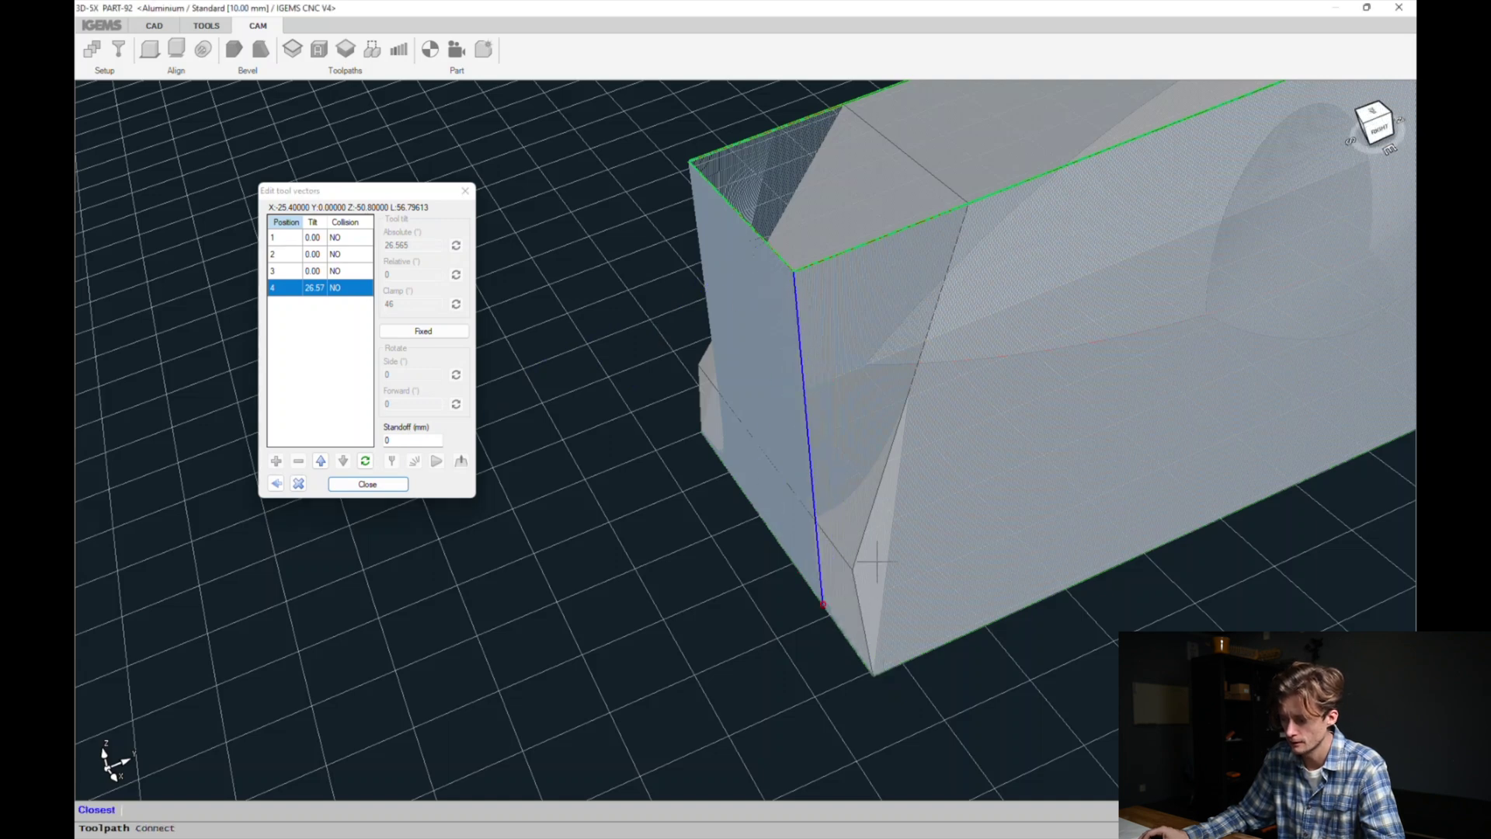
pyautogui.click(873, 676)
# Connect the upper and lower outlines at the other corner of CUT 4's extended end with a tool vector and finish the toolpath editing.
pyautogui.moveTo(718, 496); pyautogui.dragTo(810, 522, button='middle')
pyautogui.click(818, 196)
pyautogui.click(613, 404)
pyautogui.moveTo(609, 400); pyautogui.dragTo(1196, 303, button='middle')
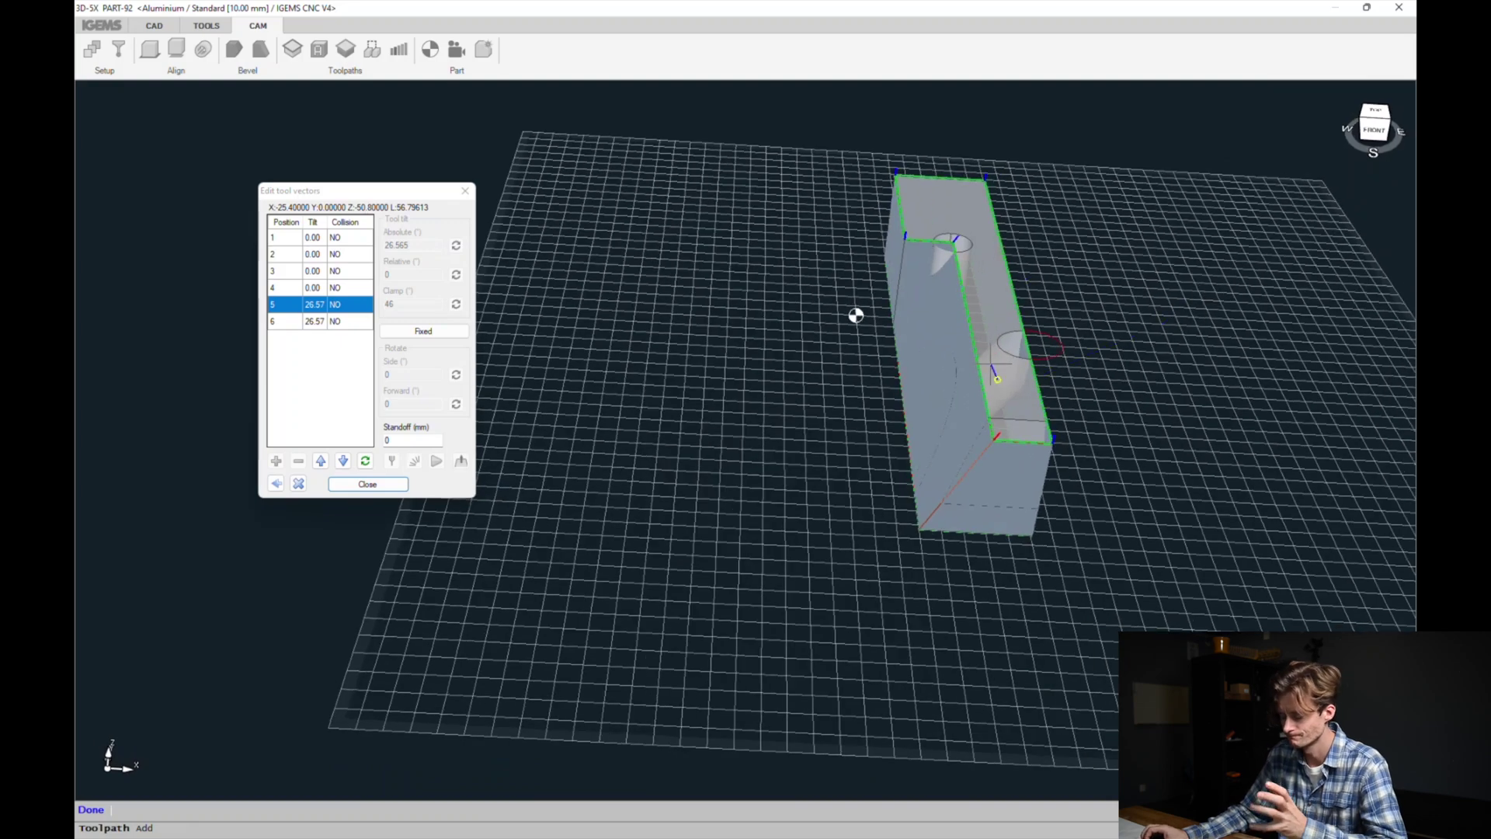
pyautogui.moveTo(856, 315); pyautogui.dragTo(924, 314, button='middle')
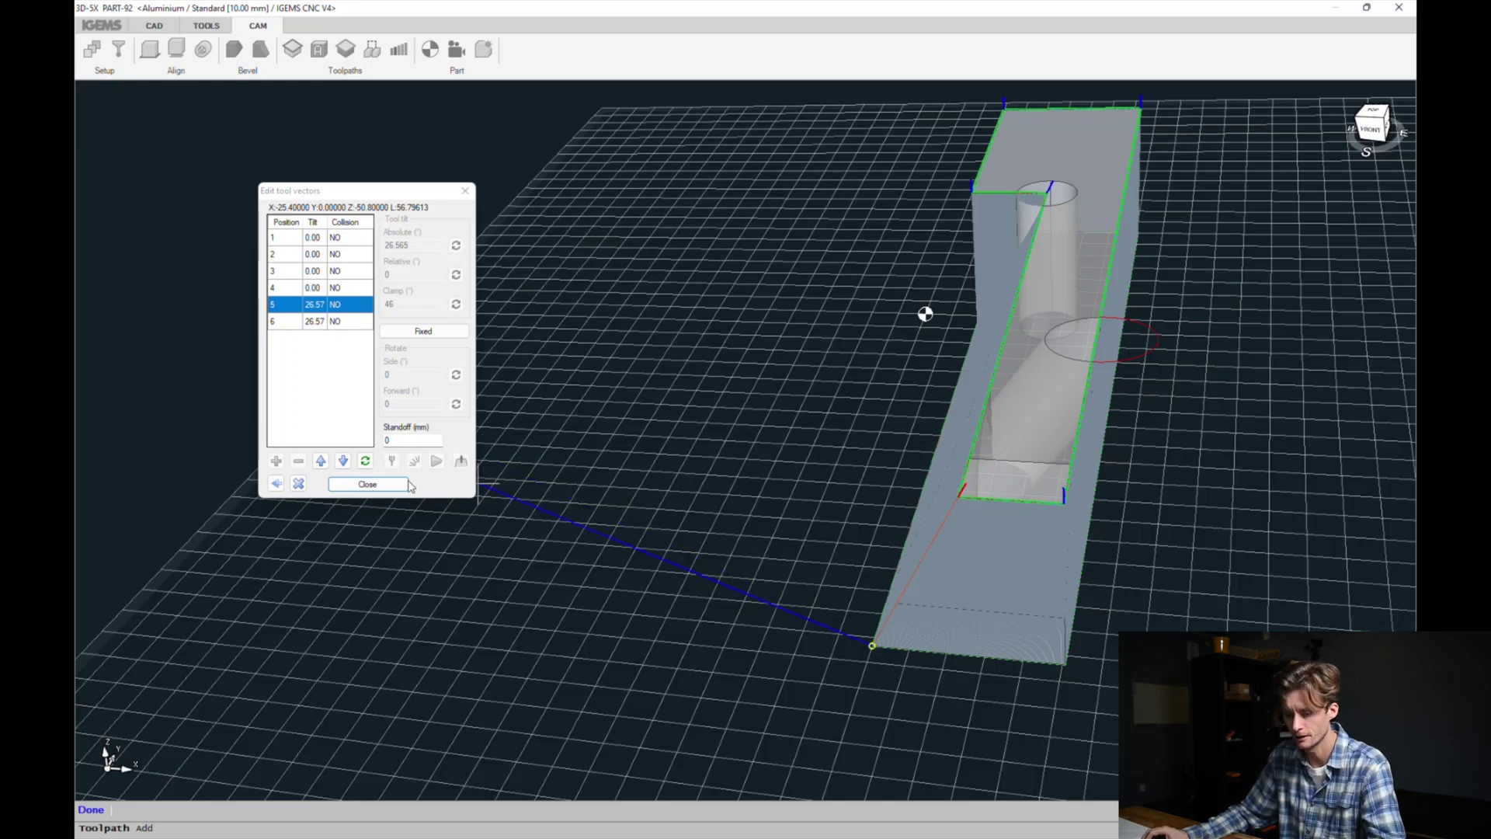
pyautogui.click(399, 490)
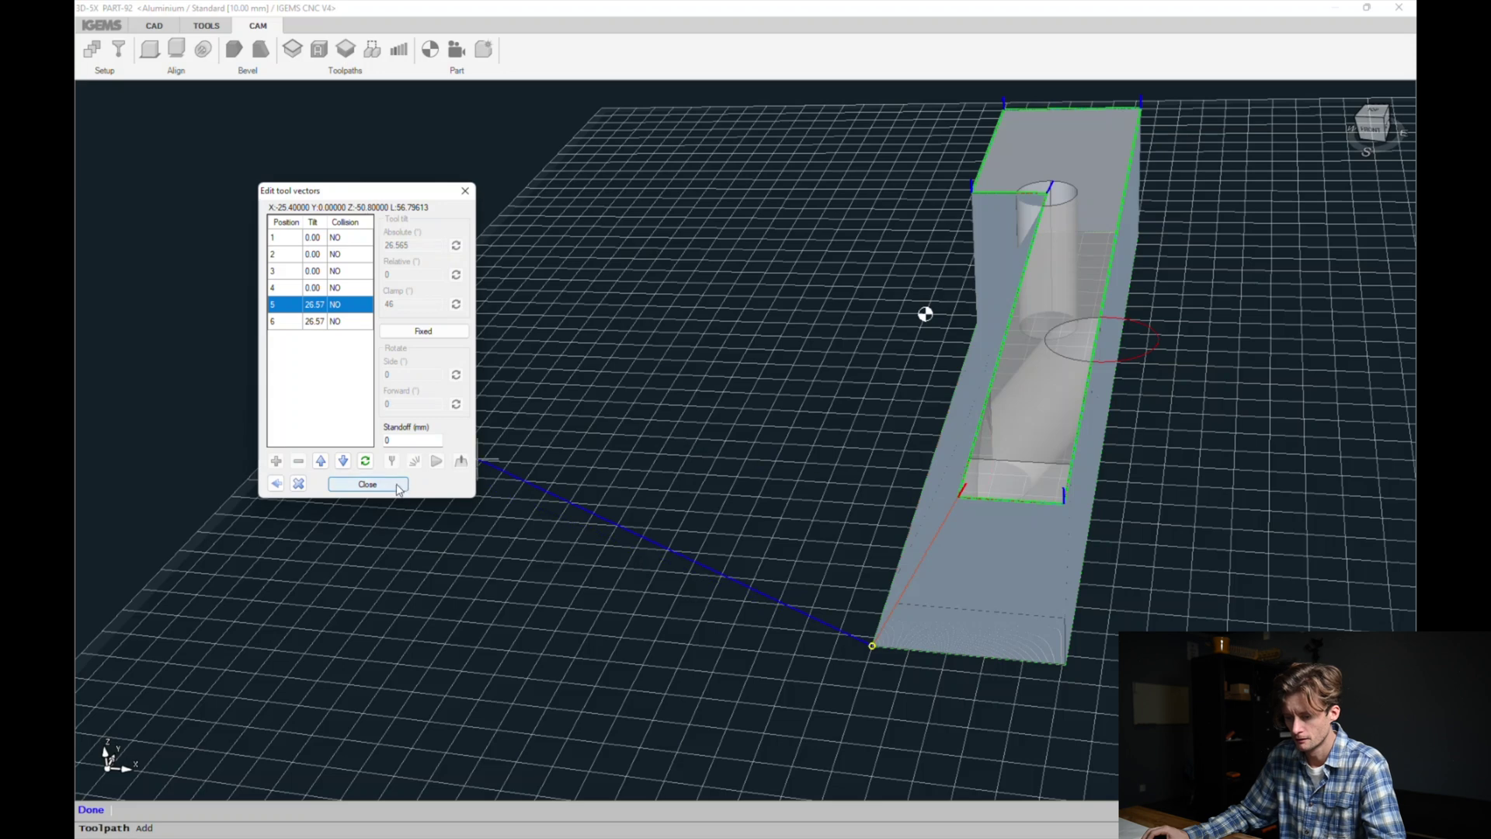
pyautogui.click(91, 810)
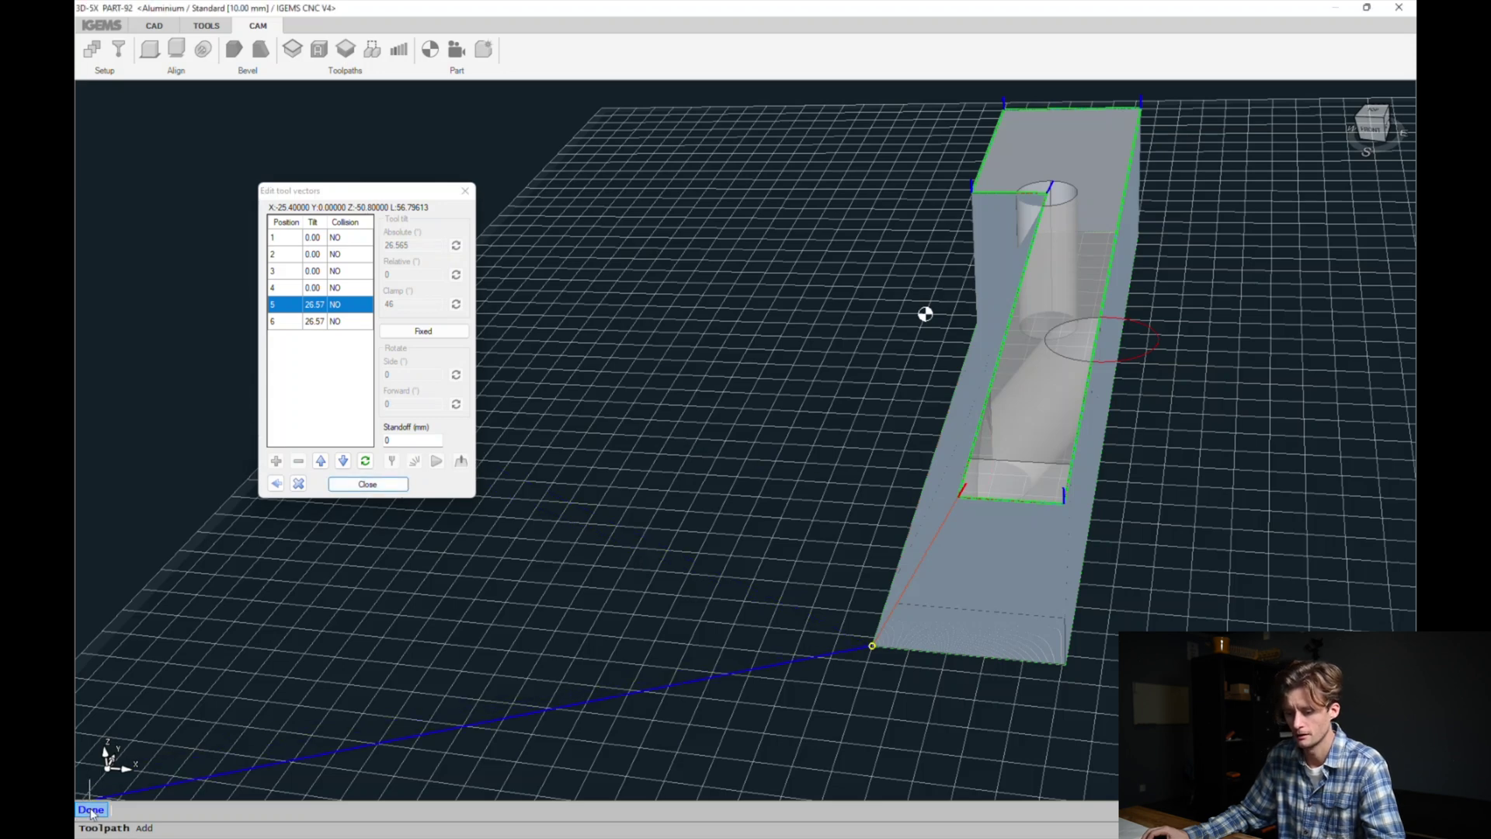
pyautogui.click(367, 484)
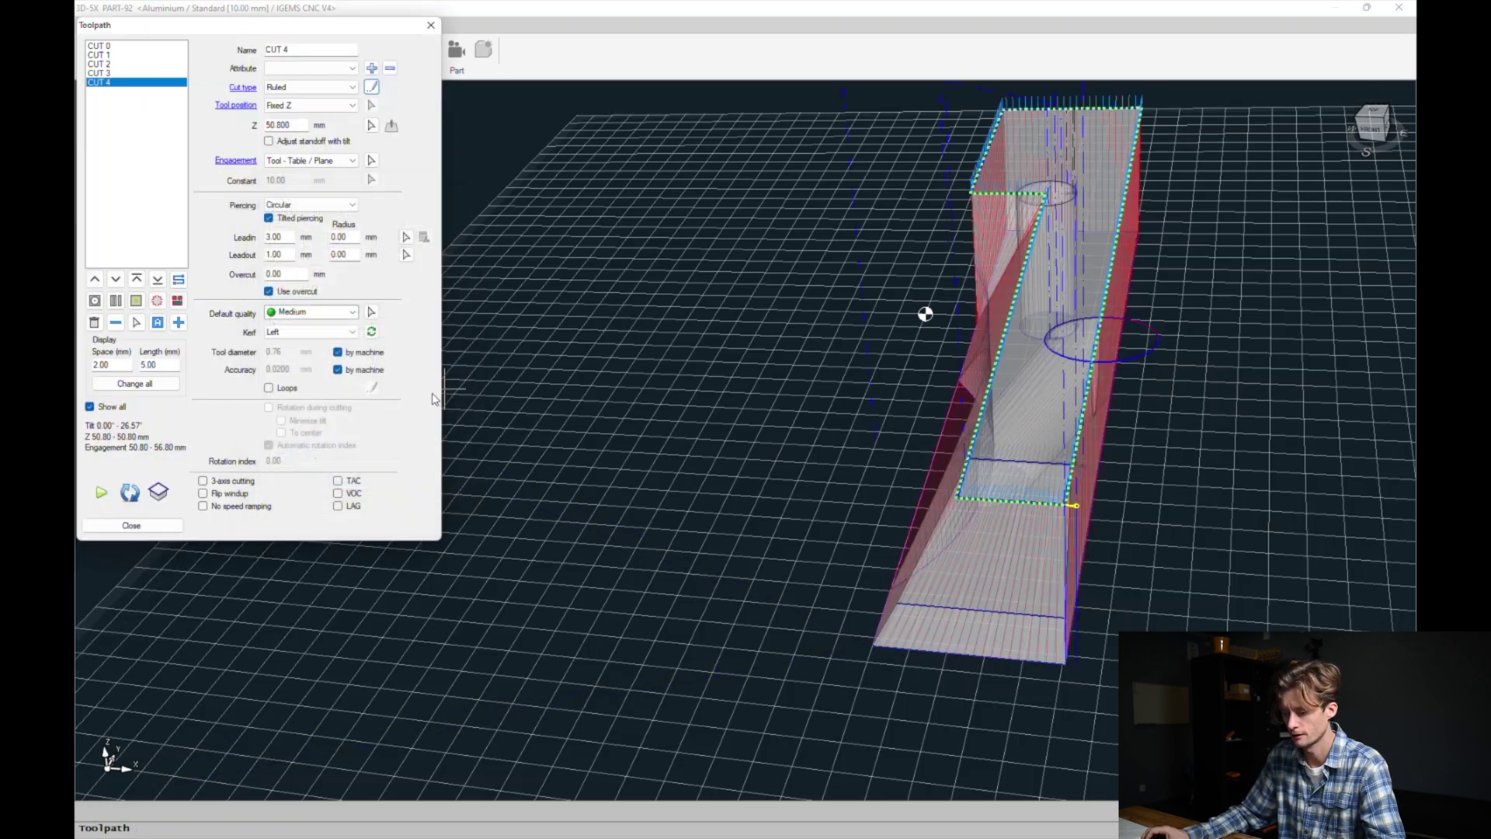
pyautogui.click(177, 523)
# Simulate the updated part from the outline cut's line X19.583 Y2.64 to the end of the program.
pyautogui.click(458, 54)
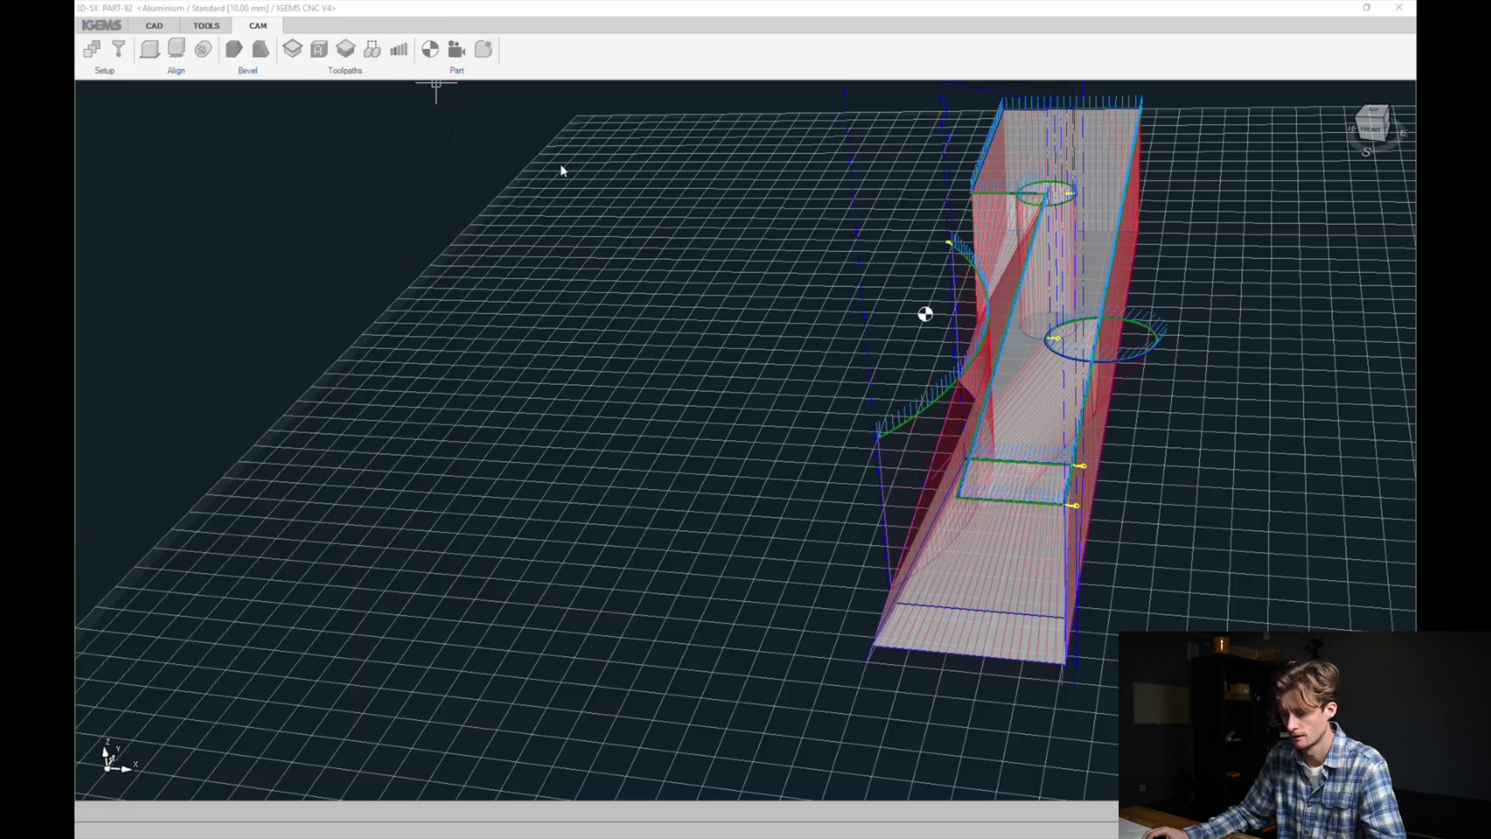
pyautogui.click(718, 520)
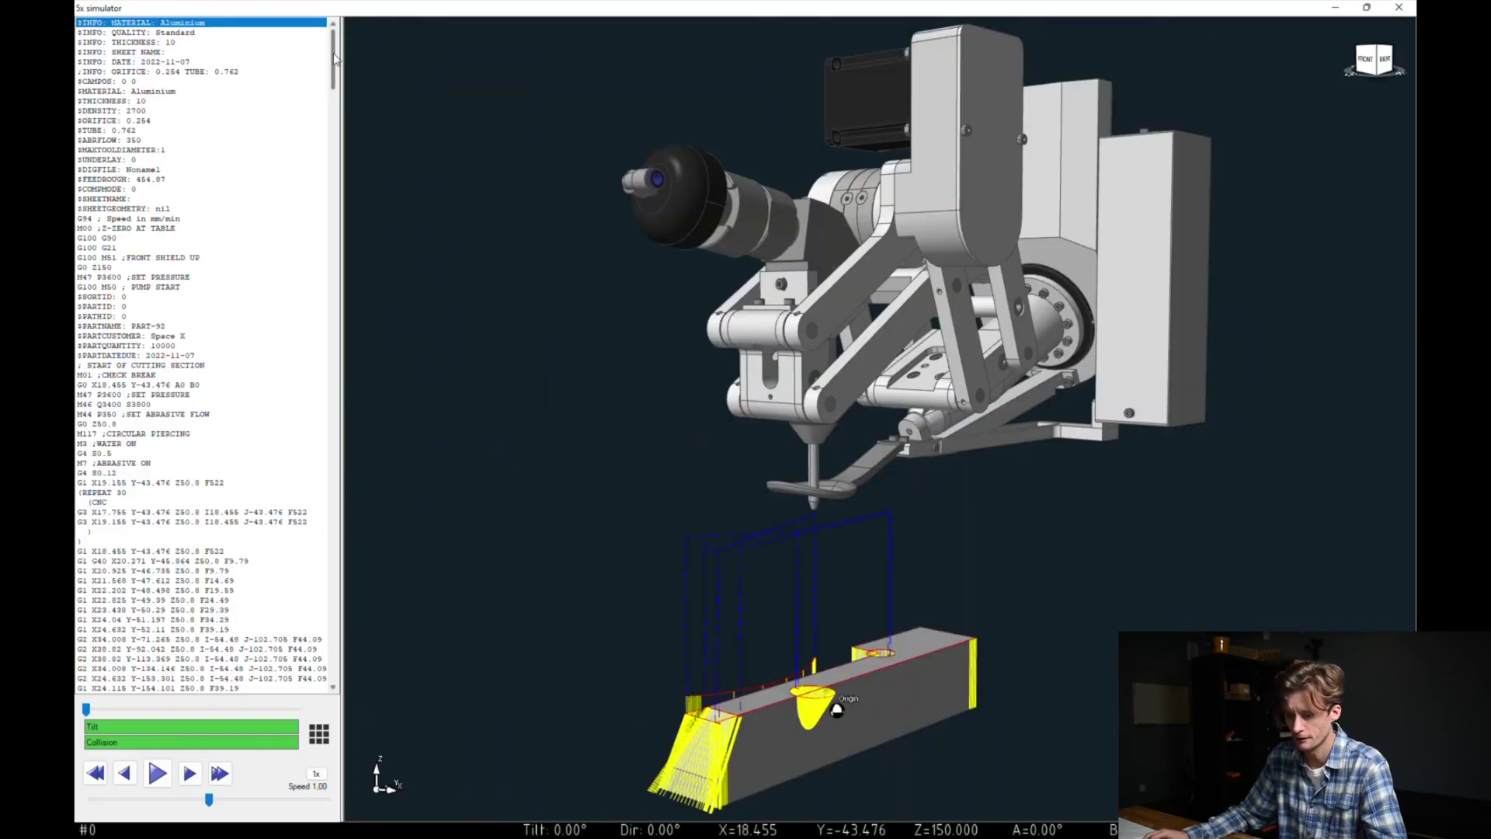
pyautogui.moveTo(336, 59); pyautogui.dragTo(336, 627)
pyautogui.click(200, 358)
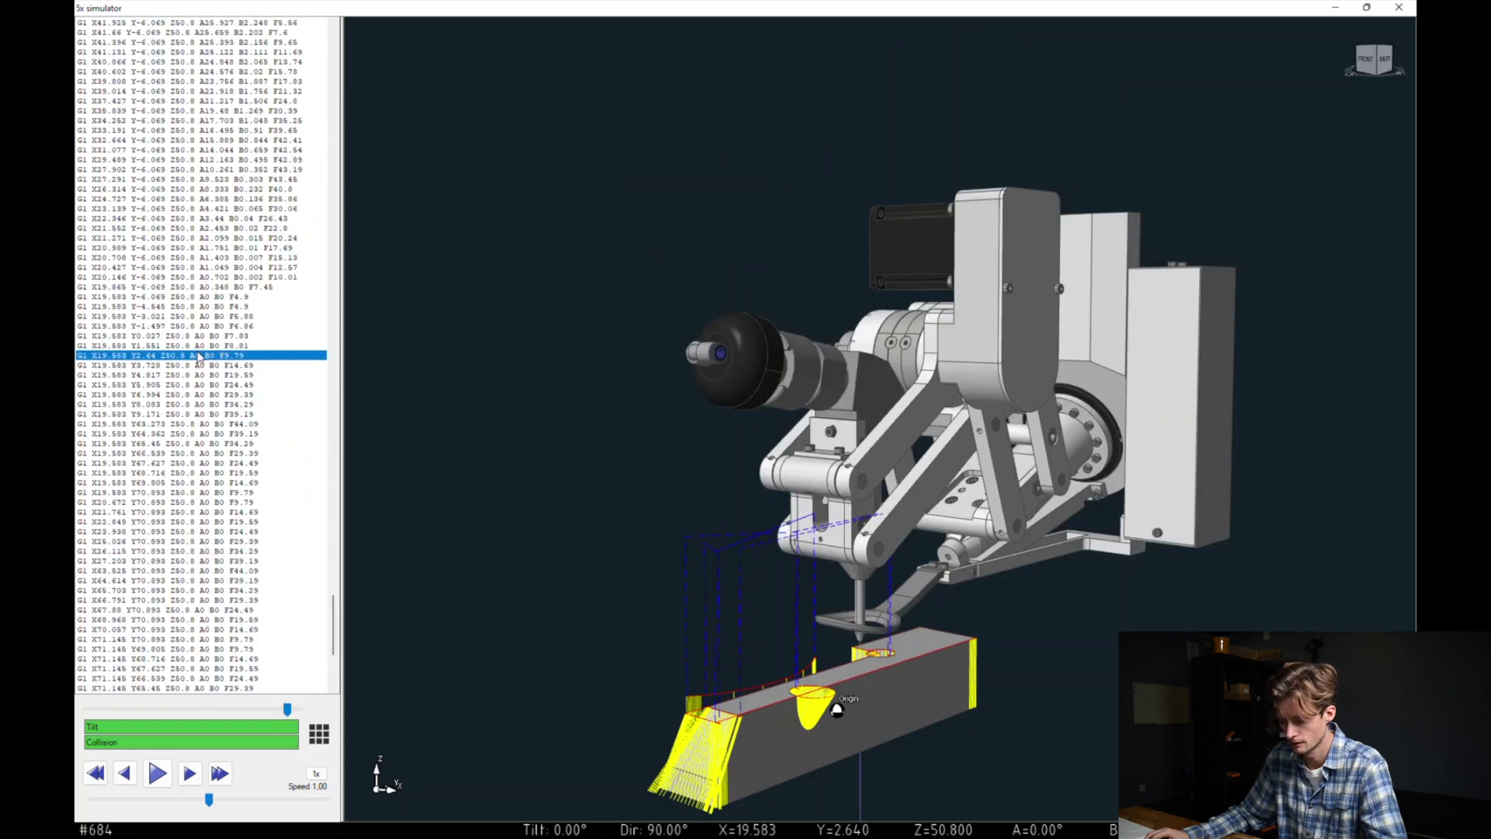
pyautogui.click(160, 780)
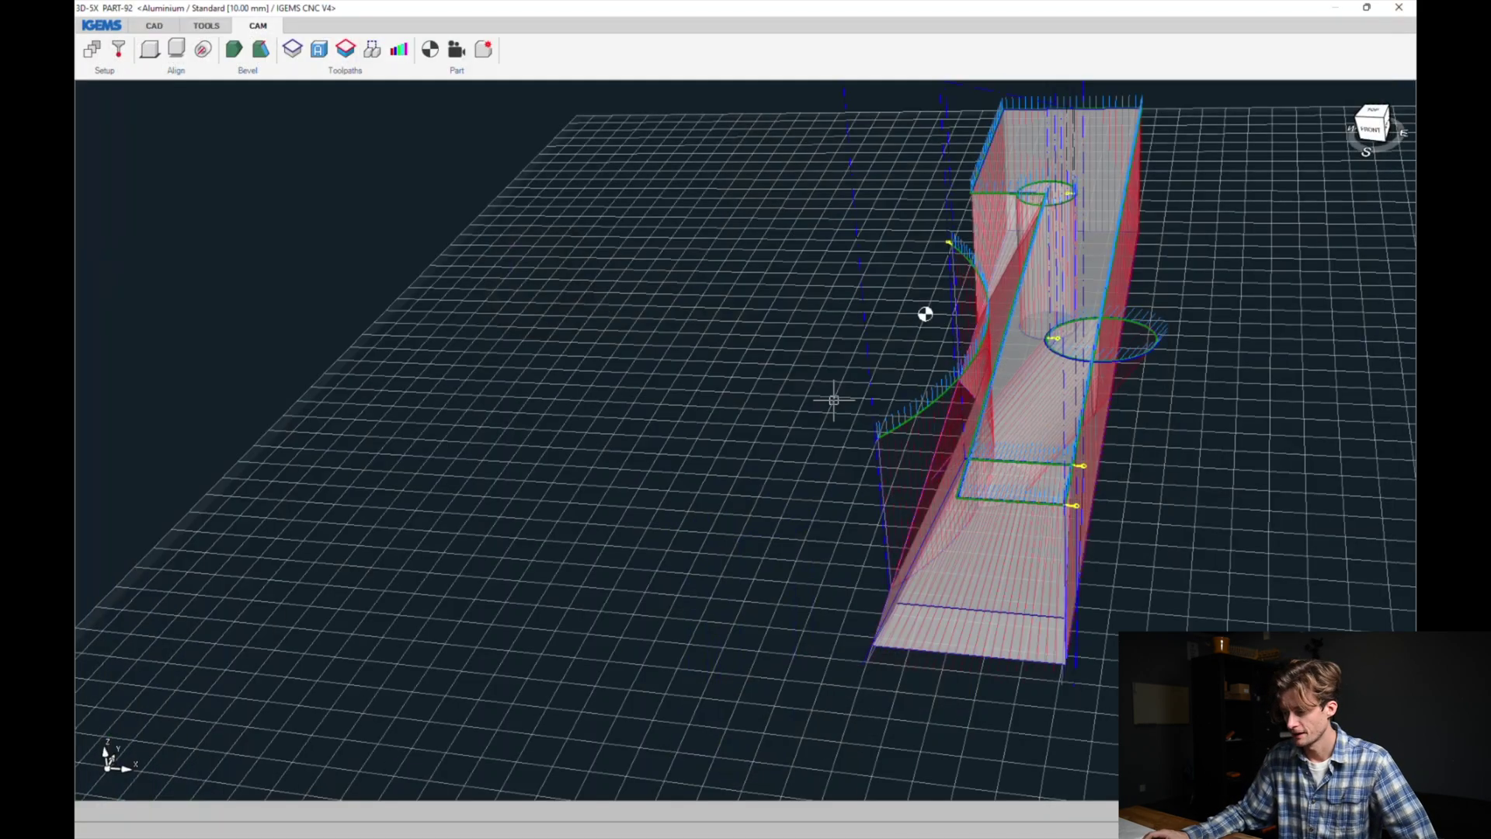
# Examine the finished toolpaths and their cut surfaces from around the part.
pyautogui.moveTo(832, 399); pyautogui.dragTo(739, 616, button='middle')
pyautogui.scroll(3, 670, 353)
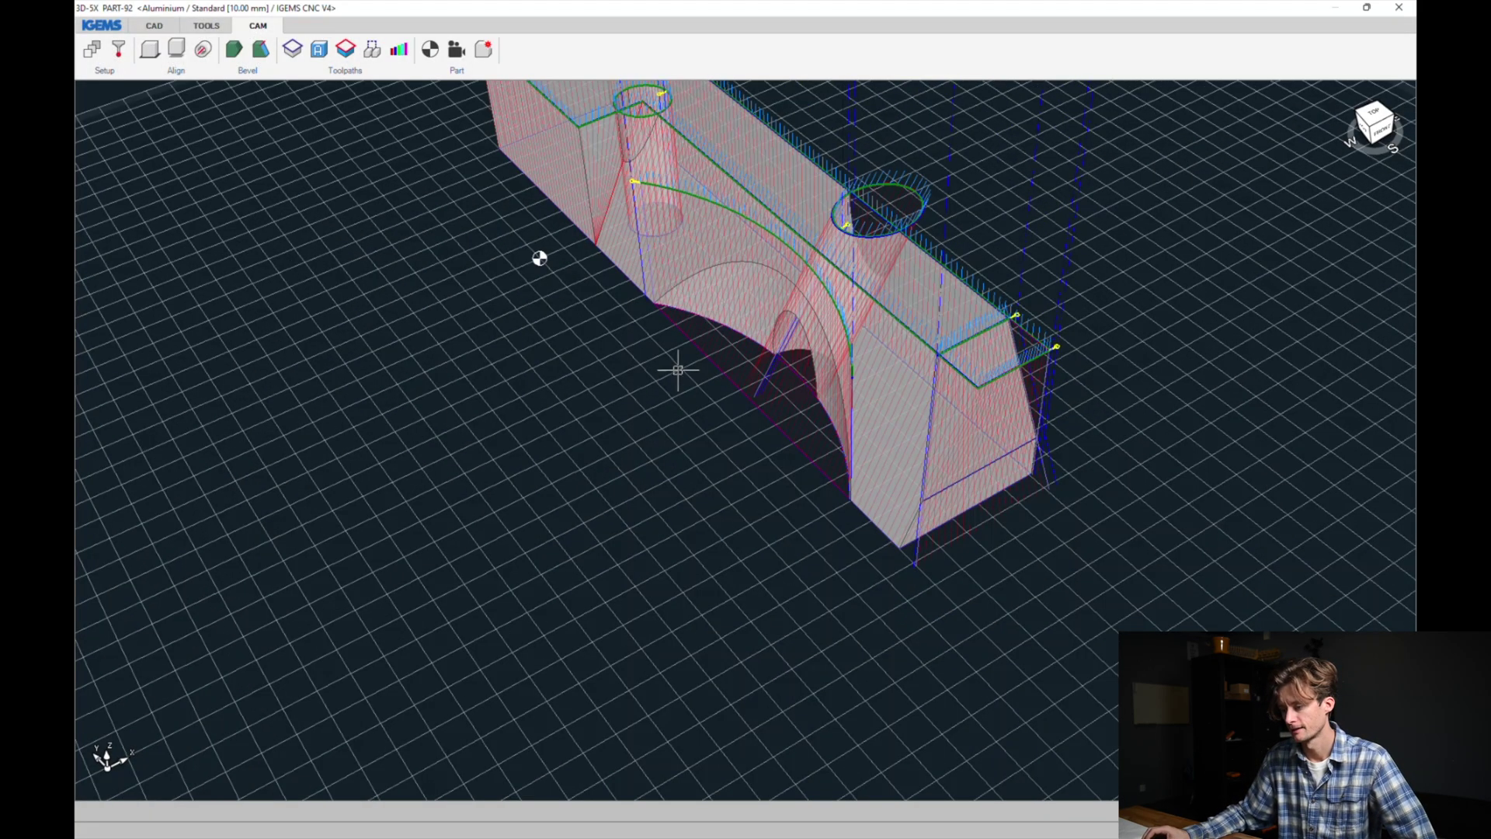
pyautogui.moveTo(678, 369); pyautogui.dragTo(656, 617, button='middle')
pyautogui.moveTo(735, 657); pyautogui.dragTo(738, 575, button='middle')
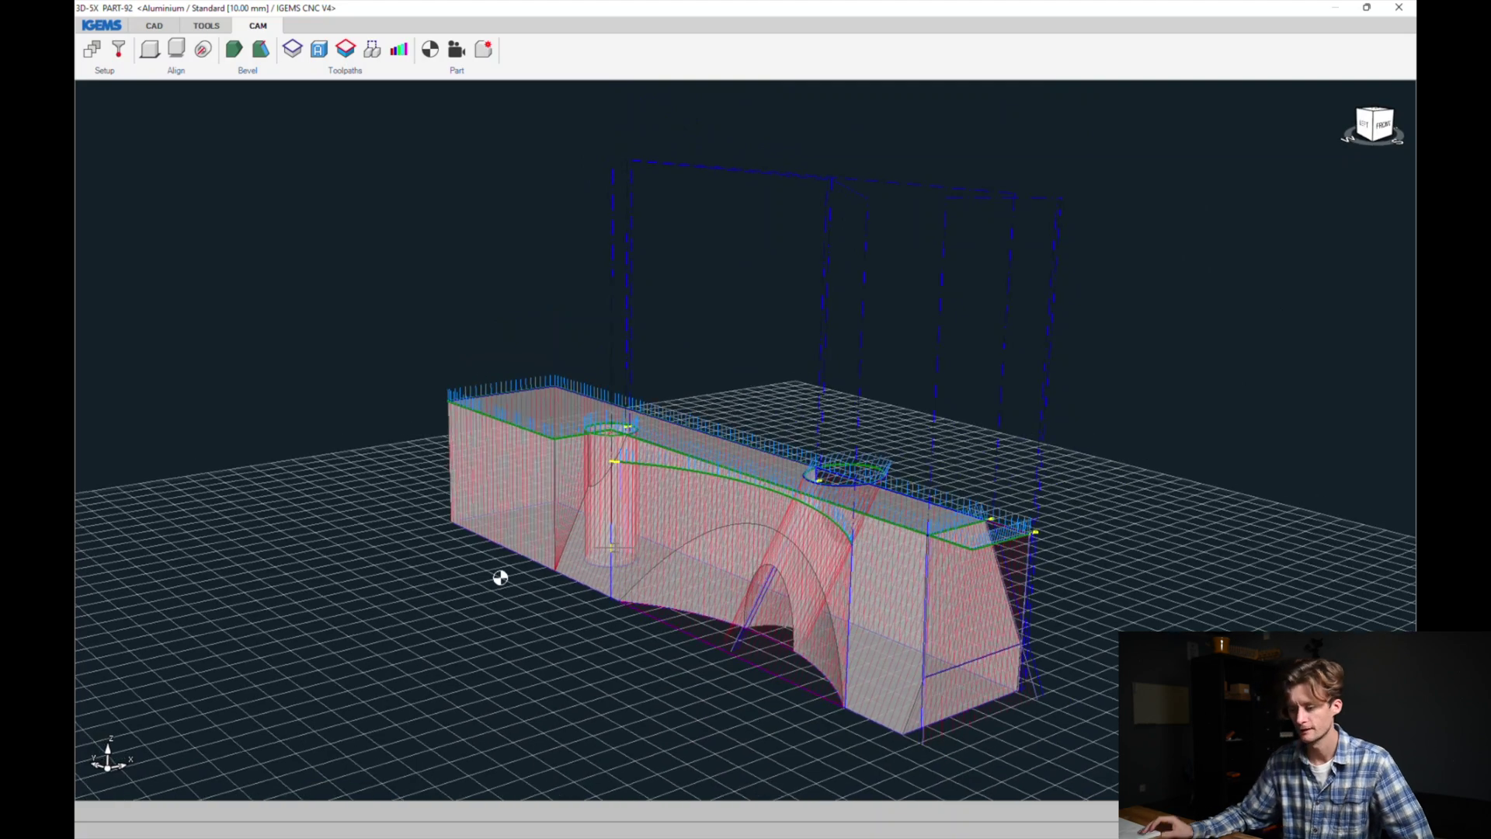
pyautogui.scroll(-3, 500, 578)
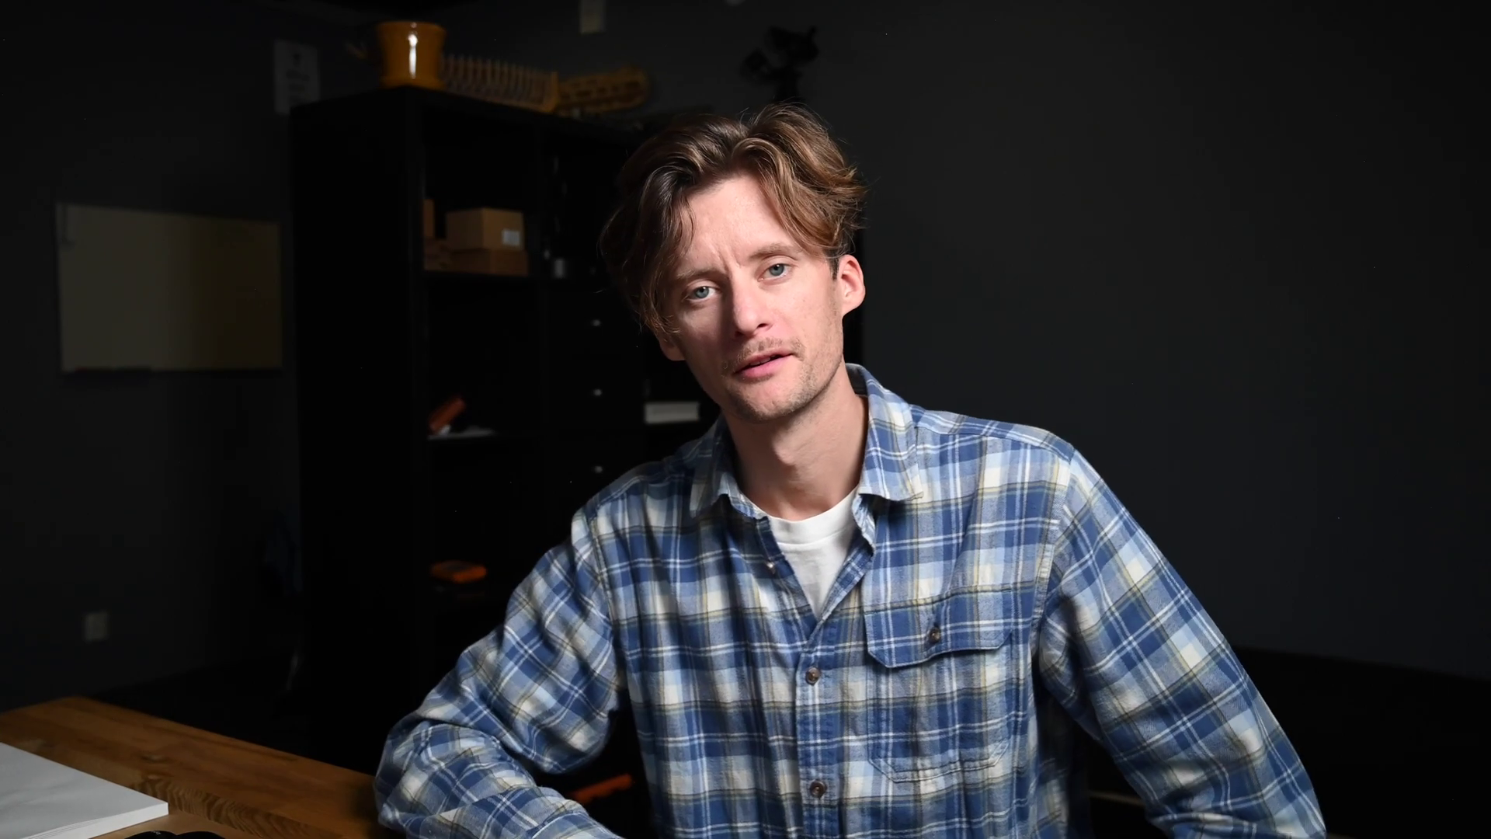